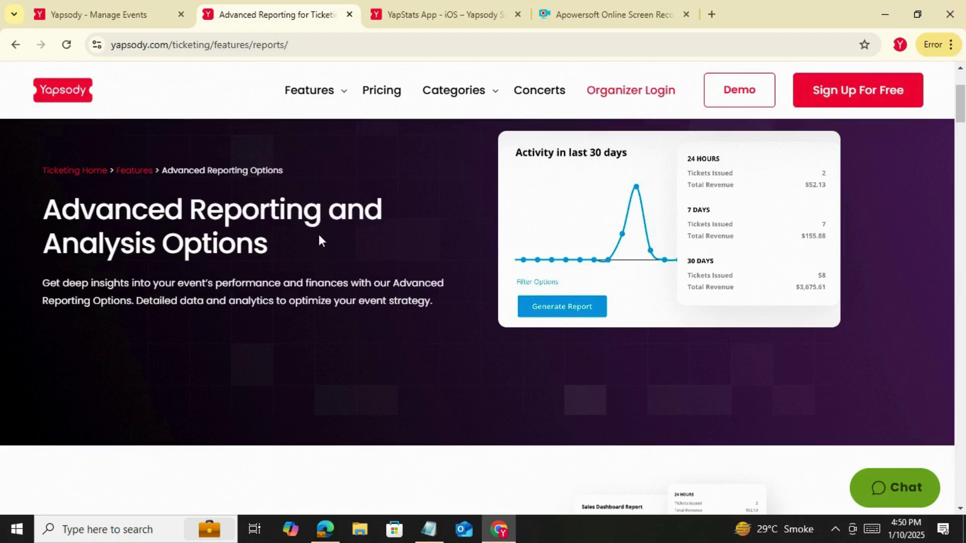
Browse the Advanced Reporting report types, then go back to the Yapsody - Manage Events tab
{"action": "scroll", "coordinate": [318, 240], "scroll_direction": "down", "scroll_amount": 4}
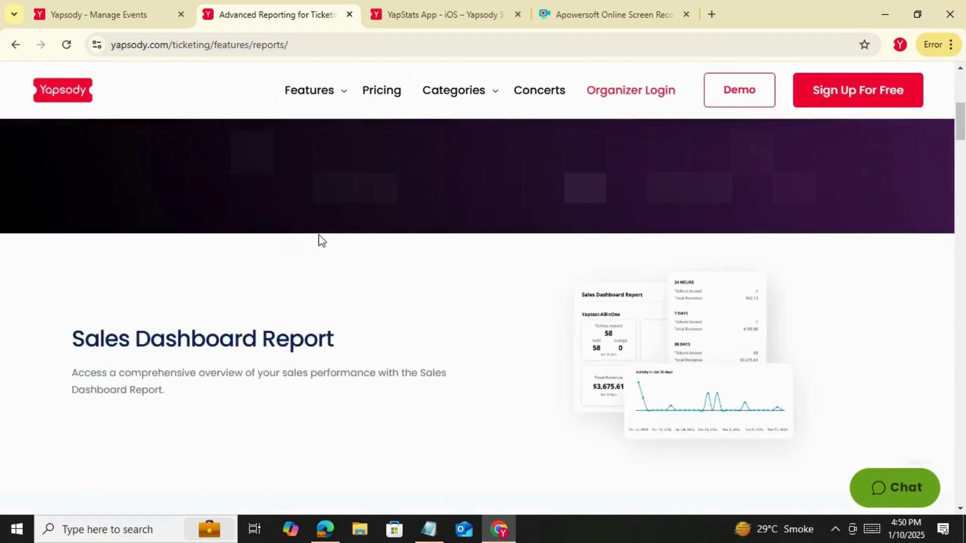
{"action": "scroll", "coordinate": [325, 247], "scroll_direction": "down", "scroll_amount": 3}
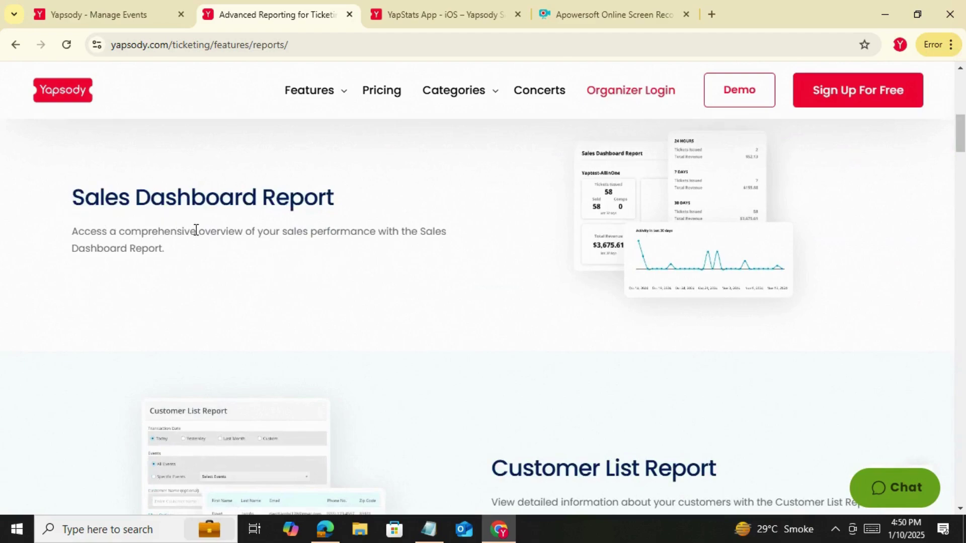
{"action": "scroll", "coordinate": [459, 369], "scroll_direction": "down", "scroll_amount": 8}
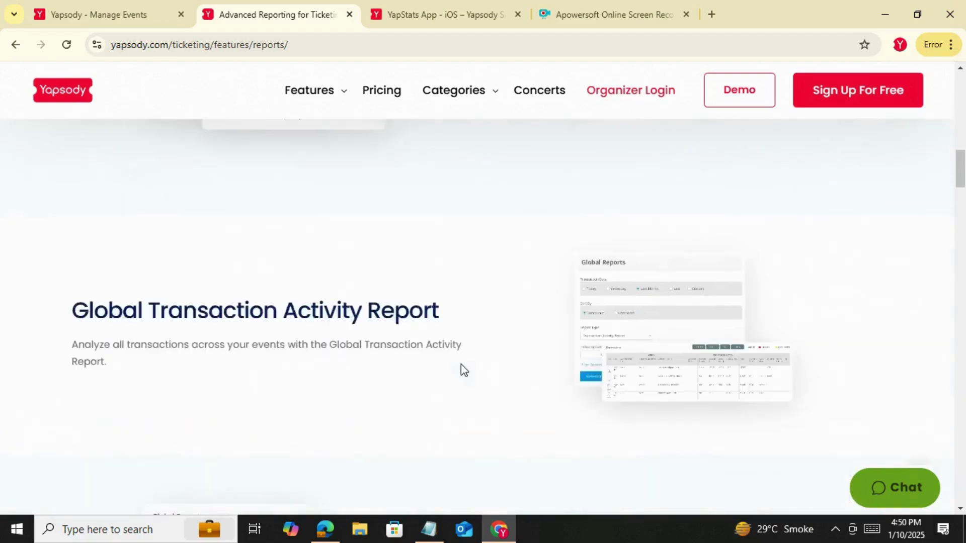
{"action": "scroll", "coordinate": [464, 370], "scroll_direction": "down", "scroll_amount": 10}
{"action": "scroll", "coordinate": [463, 370], "scroll_direction": "down", "scroll_amount": 16}
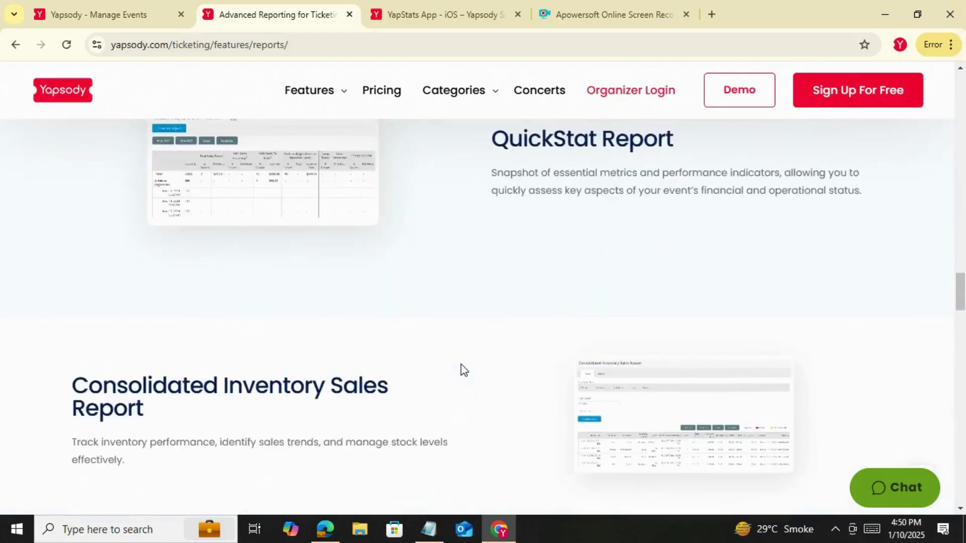
{"action": "scroll", "coordinate": [463, 369], "scroll_direction": "down", "scroll_amount": 20}
{"action": "scroll", "coordinate": [462, 369], "scroll_direction": "down", "scroll_amount": 12}
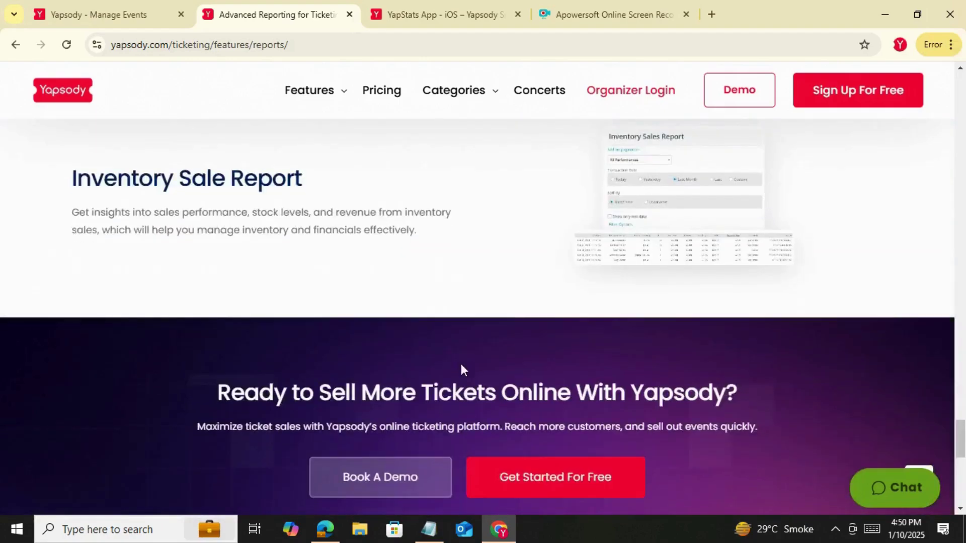
{"action": "scroll", "coordinate": [461, 364], "scroll_direction": "up", "scroll_amount": 20}
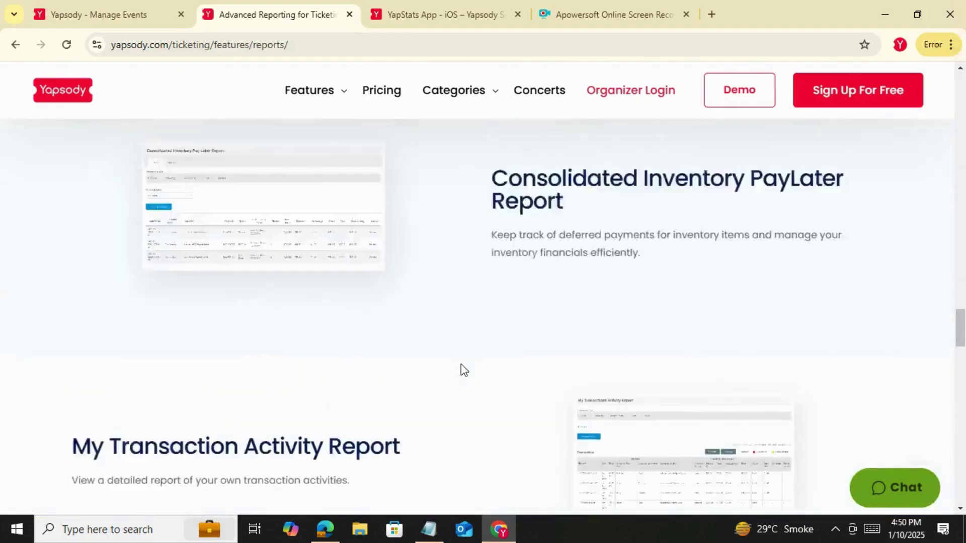
{"action": "scroll", "coordinate": [461, 364], "scroll_direction": "up", "scroll_amount": 20}
{"action": "scroll", "coordinate": [462, 370], "scroll_direction": "up", "scroll_amount": 20}
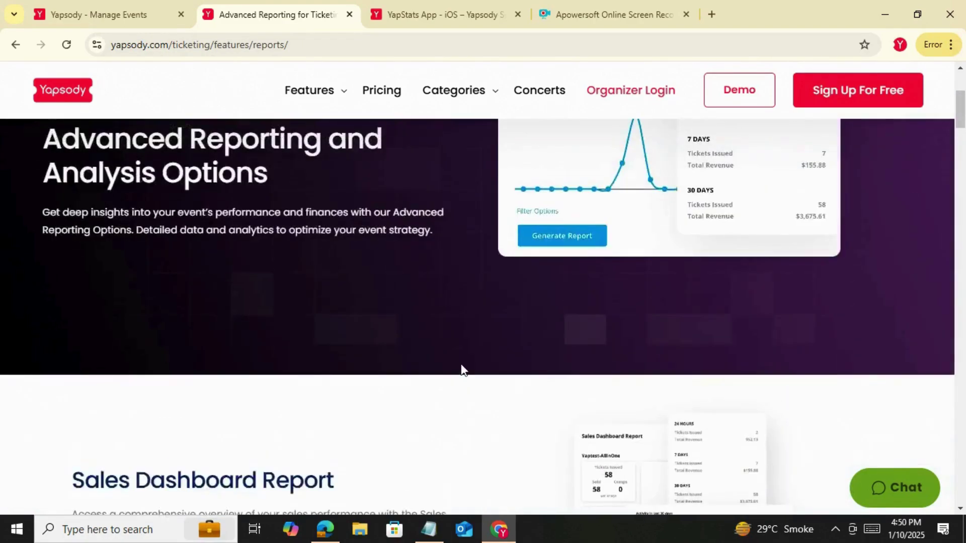
{"action": "scroll", "coordinate": [463, 370], "scroll_direction": "up", "scroll_amount": 3}
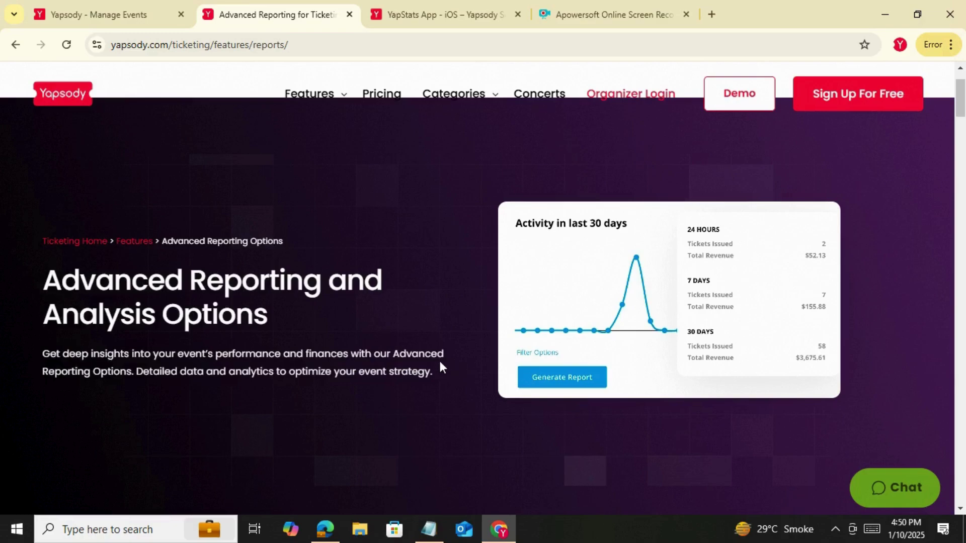
{"action": "left_click", "coordinate": [126, 20]}
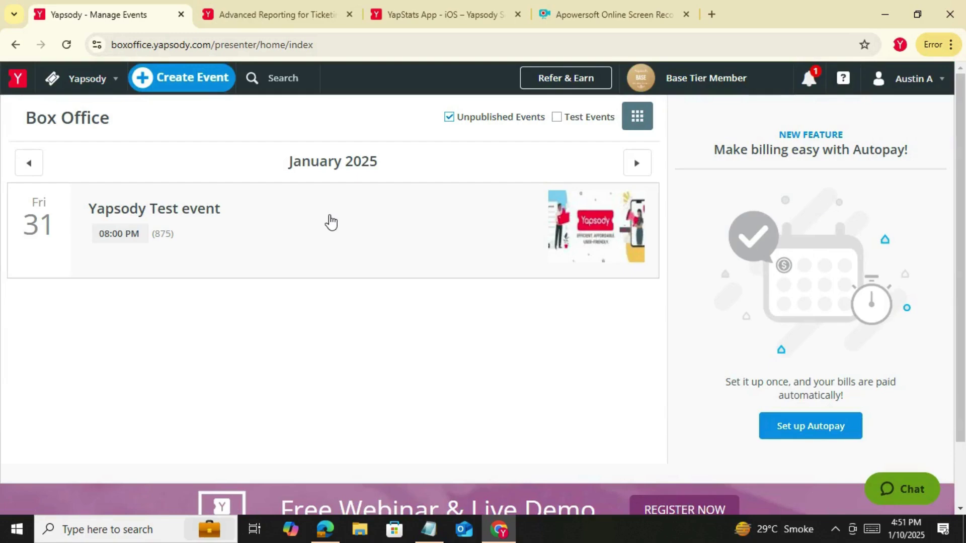
Open the Yapsody Test event's Attendee List in a new tab and switch to it
{"action": "left_click", "coordinate": [330, 225]}
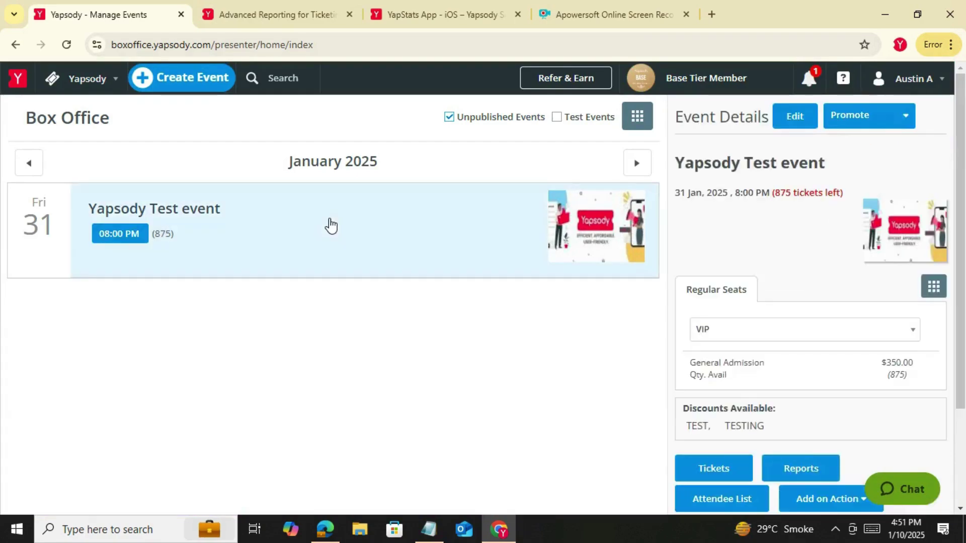
{"action": "scroll", "coordinate": [331, 224], "scroll_direction": "down", "scroll_amount": 2}
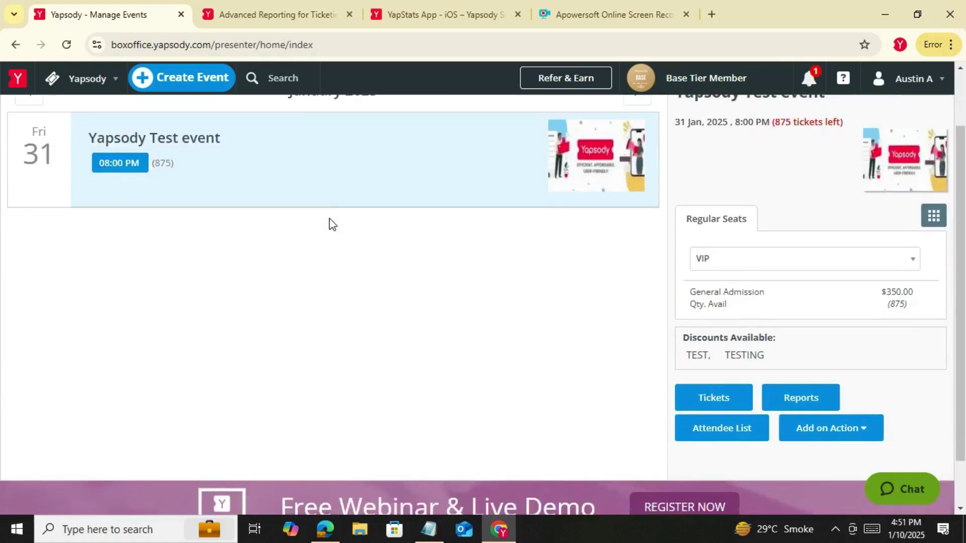
{"action": "scroll", "coordinate": [330, 224], "scroll_direction": "up", "scroll_amount": 2}
{"action": "scroll", "coordinate": [330, 224], "scroll_direction": "down", "scroll_amount": 2}
{"action": "right_click", "coordinate": [720, 431]}
{"action": "left_click", "coordinate": [753, 270]}
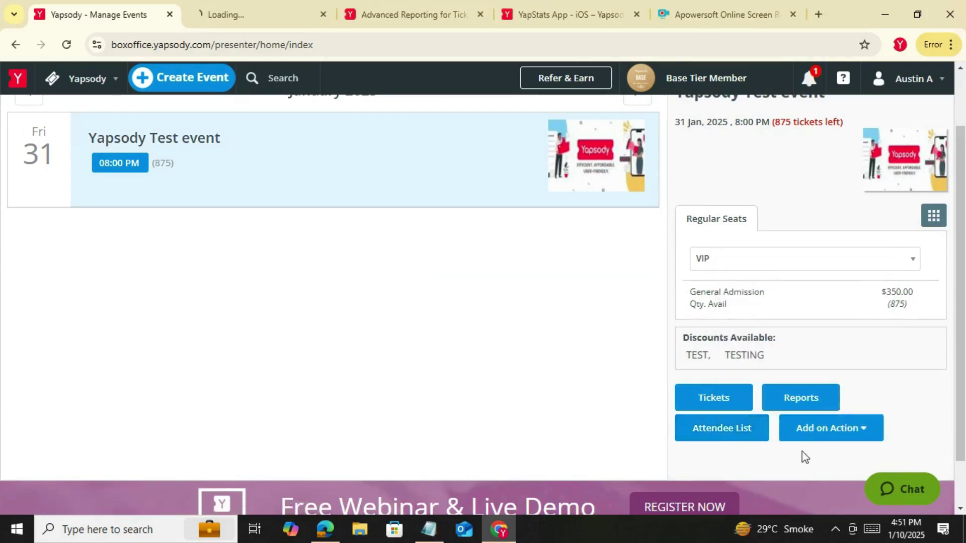
{"action": "left_click", "coordinate": [234, 22]}
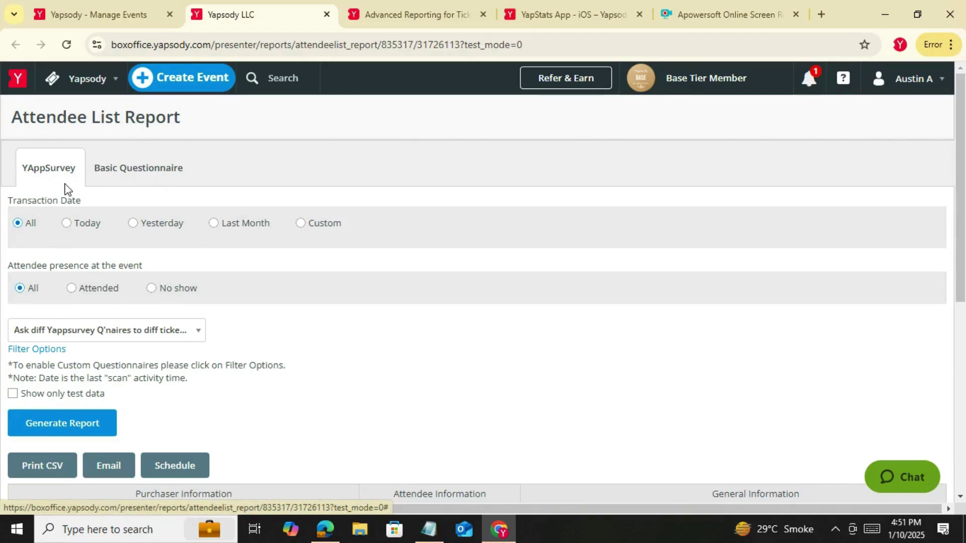
Show the Basic Questionnaire attendee table and scroll it sideways to see all columns
{"action": "left_click", "coordinate": [145, 171]}
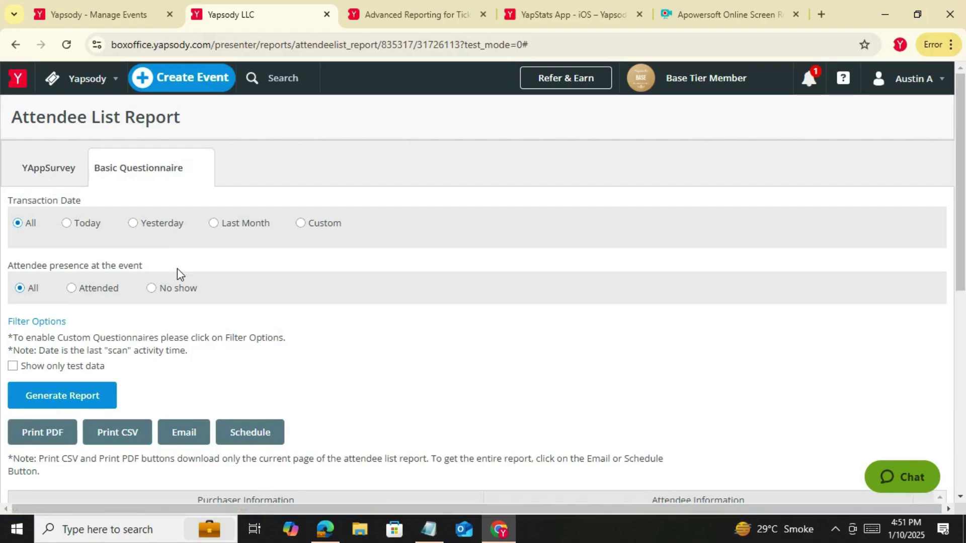
{"action": "scroll", "coordinate": [177, 269], "scroll_direction": "down", "scroll_amount": 1}
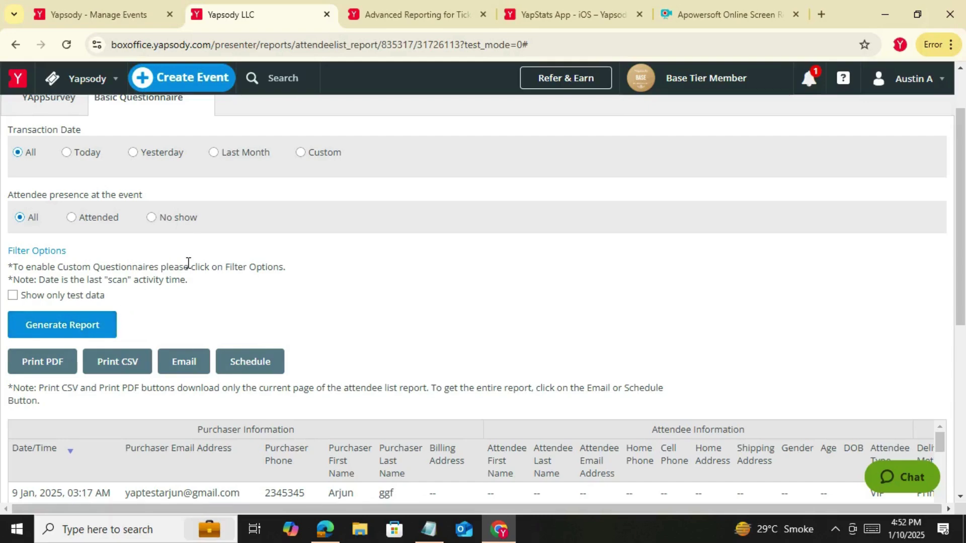
{"action": "scroll", "coordinate": [188, 263], "scroll_direction": "down", "scroll_amount": 1}
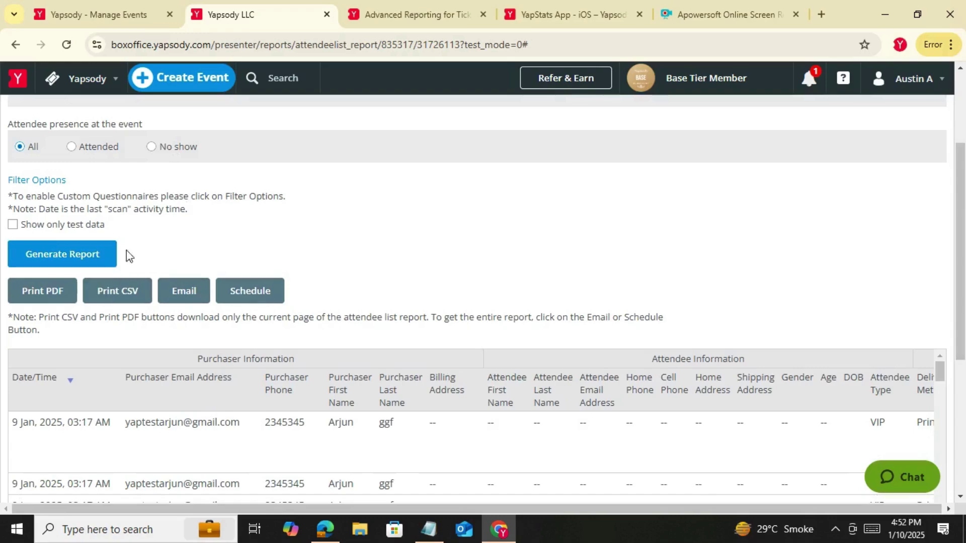
{"action": "scroll", "coordinate": [155, 261], "scroll_direction": "down", "scroll_amount": 2}
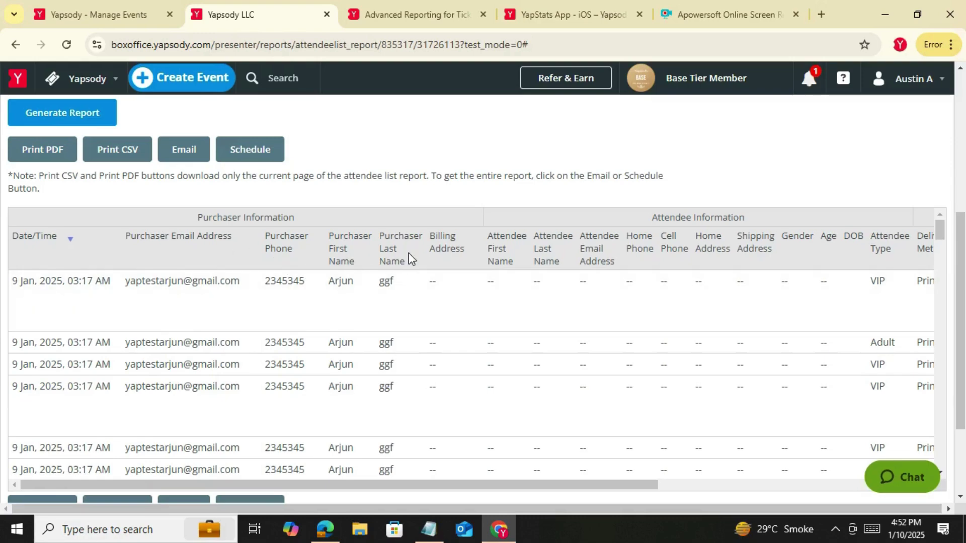
{"action": "left_click_drag", "start_coordinate": [639, 493], "coordinate": [765, 494]}
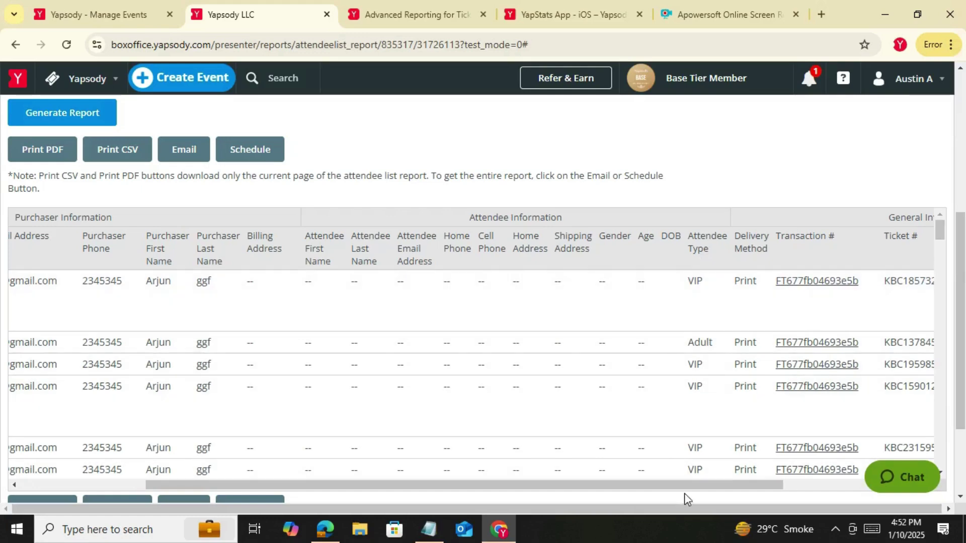
{"action": "scroll", "coordinate": [366, 360], "scroll_direction": "up", "scroll_amount": 5}
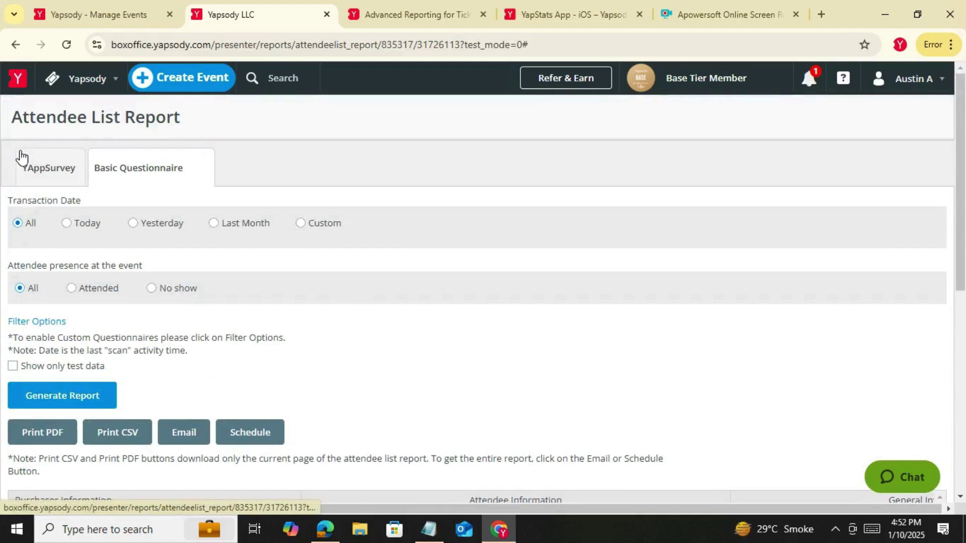
Switch to the YAppSurvey attendee table and scroll it to view the drink and juice answers
{"action": "left_click", "coordinate": [28, 169]}
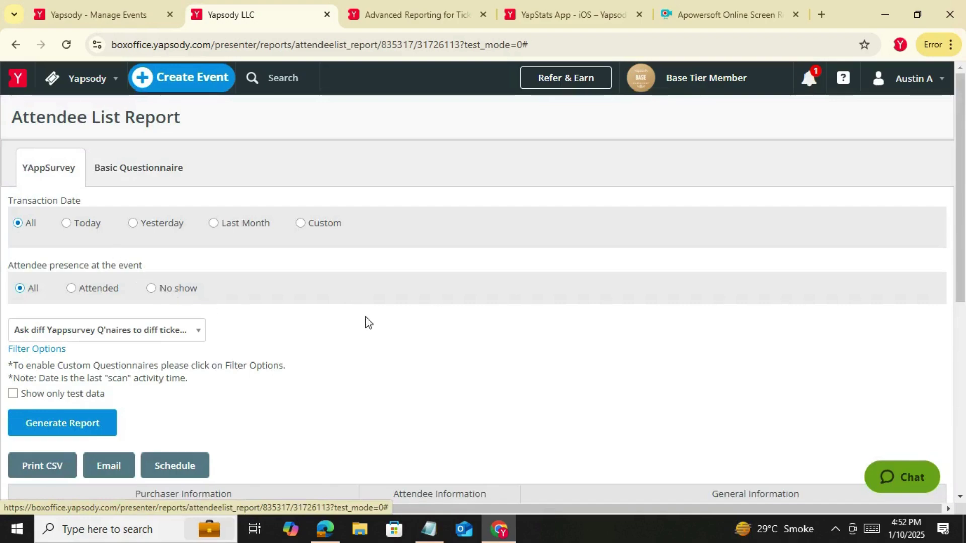
{"action": "scroll", "coordinate": [366, 322], "scroll_direction": "down", "scroll_amount": 4}
{"action": "scroll", "coordinate": [424, 321], "scroll_direction": "down", "scroll_amount": 1}
{"action": "scroll", "coordinate": [424, 321], "scroll_direction": "down", "scroll_amount": 1}
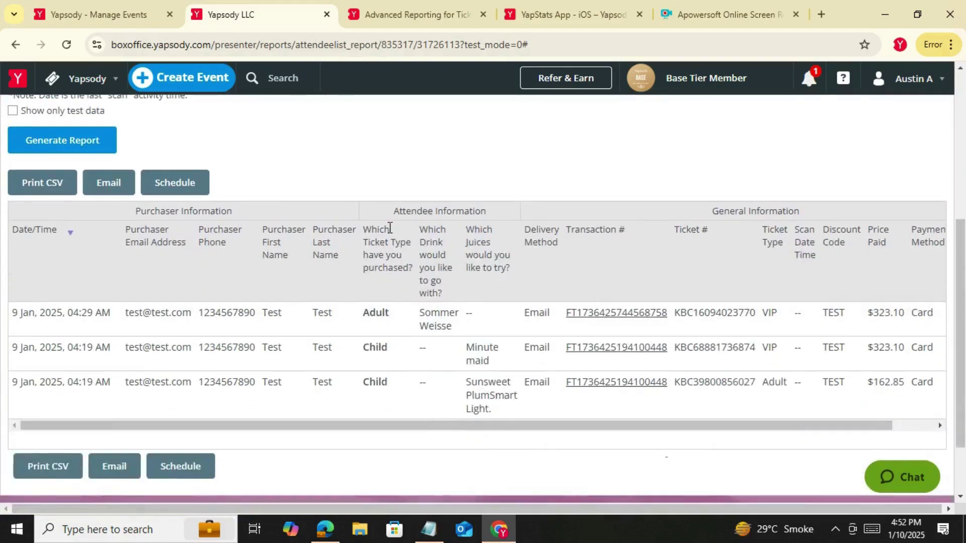
{"action": "left_click_drag", "start_coordinate": [419, 229], "coordinate": [465, 292]}
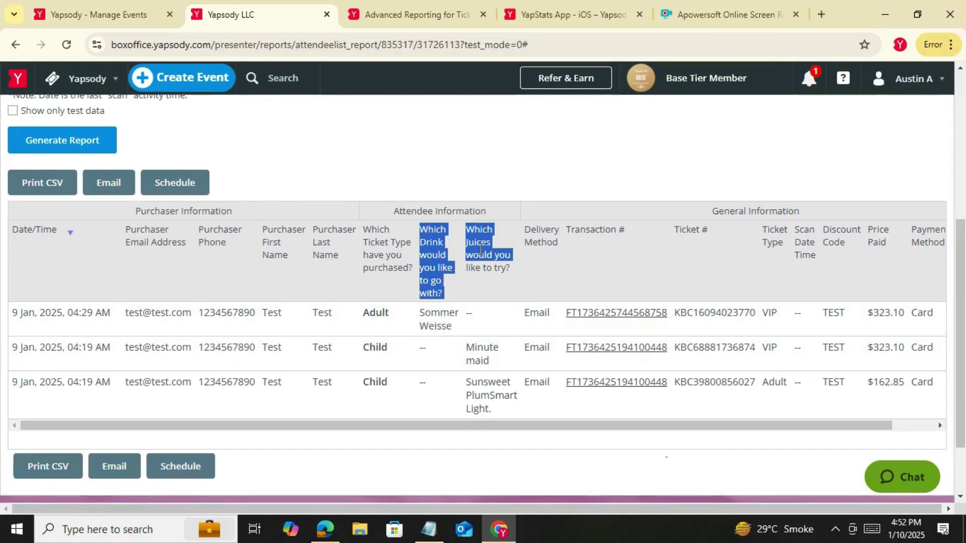
{"action": "left_click_drag", "start_coordinate": [525, 425], "coordinate": [656, 432]}
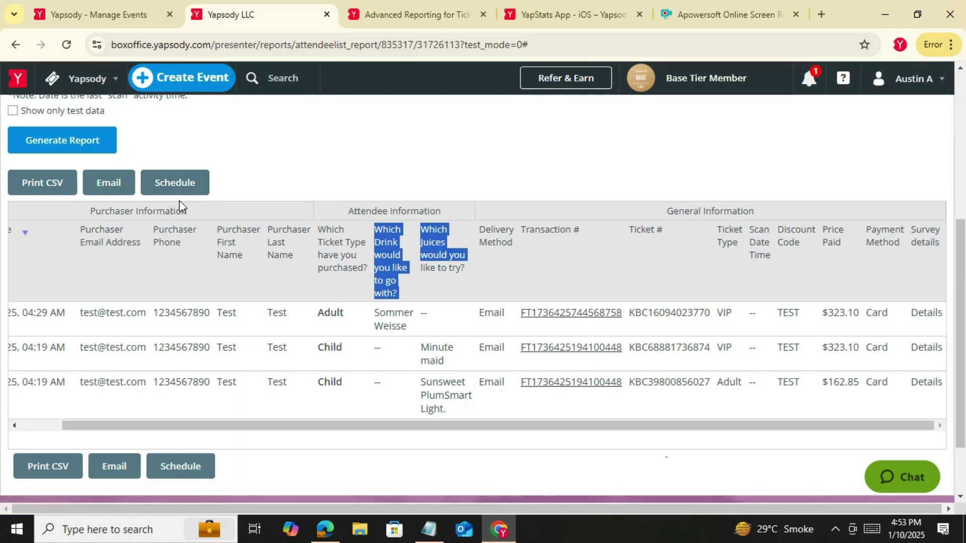
{"action": "mouse_move", "coordinate": [100, 90]}
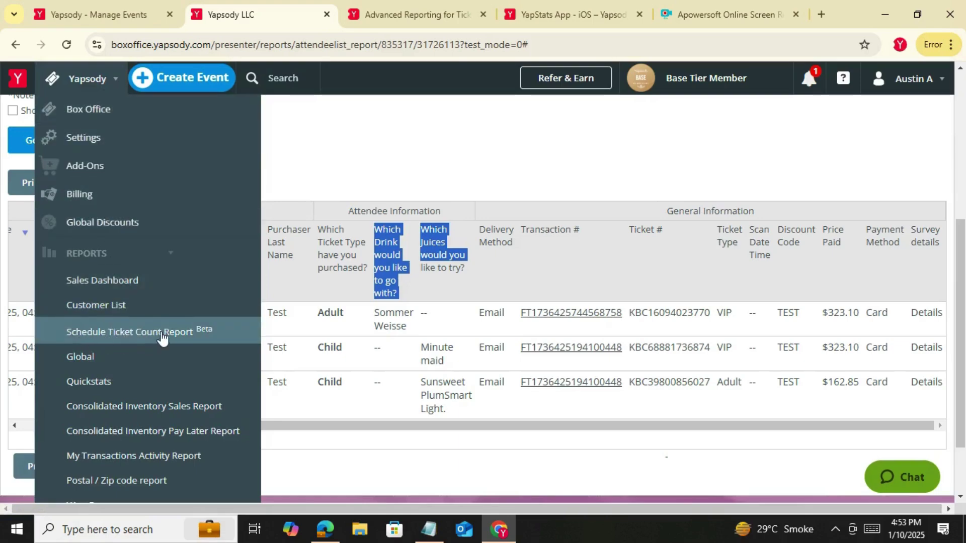
{"action": "left_click", "coordinate": [274, 178]}
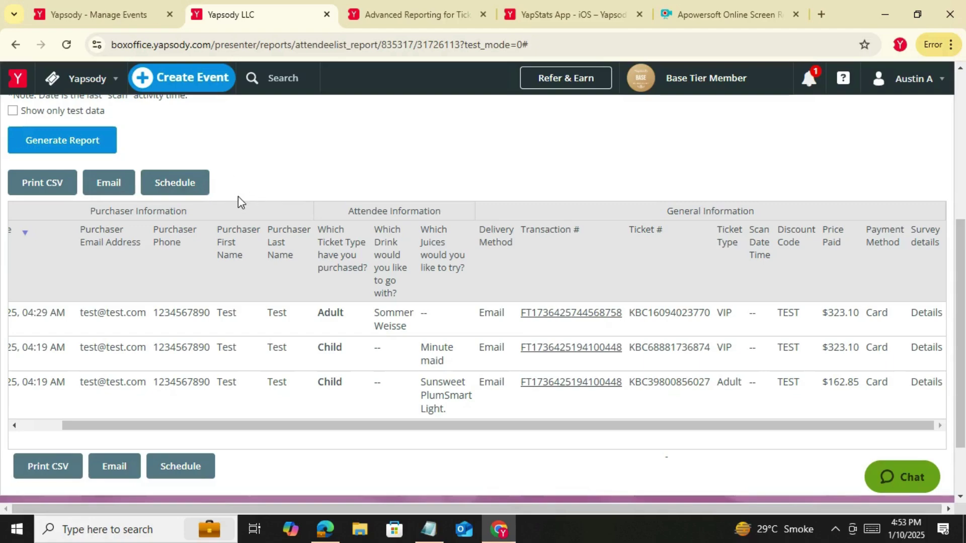
Open the Schedule Report form for the attendee report
{"action": "left_click", "coordinate": [179, 183]}
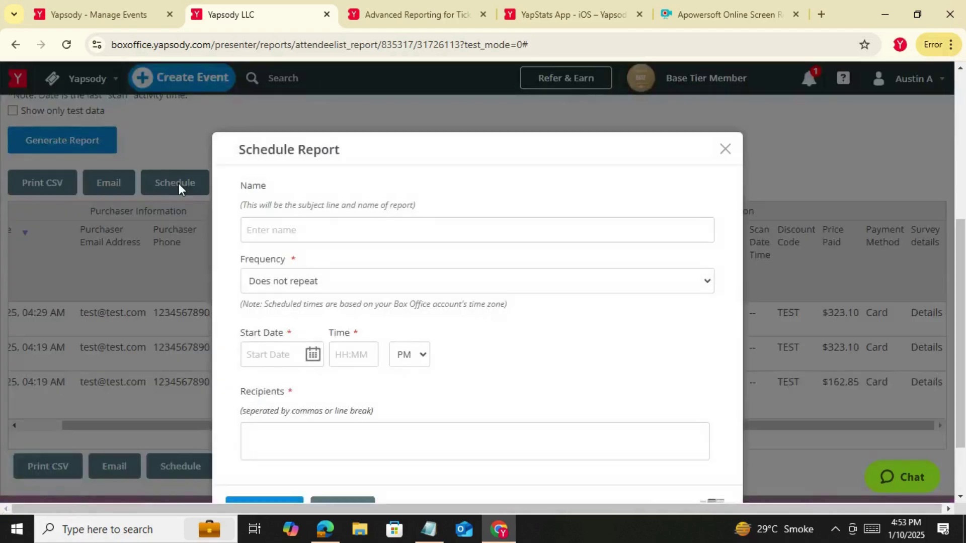
{"action": "left_click", "coordinate": [725, 149]}
{"action": "scroll", "coordinate": [133, 220], "scroll_direction": "up", "scroll_amount": 5}
{"action": "triple_click", "coordinate": [137, 124]}
{"action": "key", "text": "ctrl+c"}
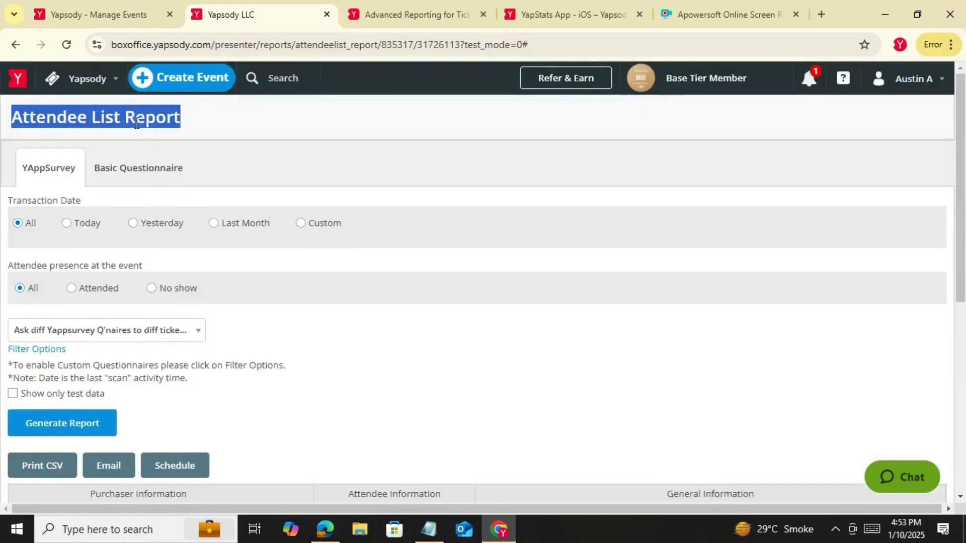
{"action": "scroll", "coordinate": [150, 290], "scroll_direction": "down", "scroll_amount": 3}
{"action": "left_click", "coordinate": [175, 324]}
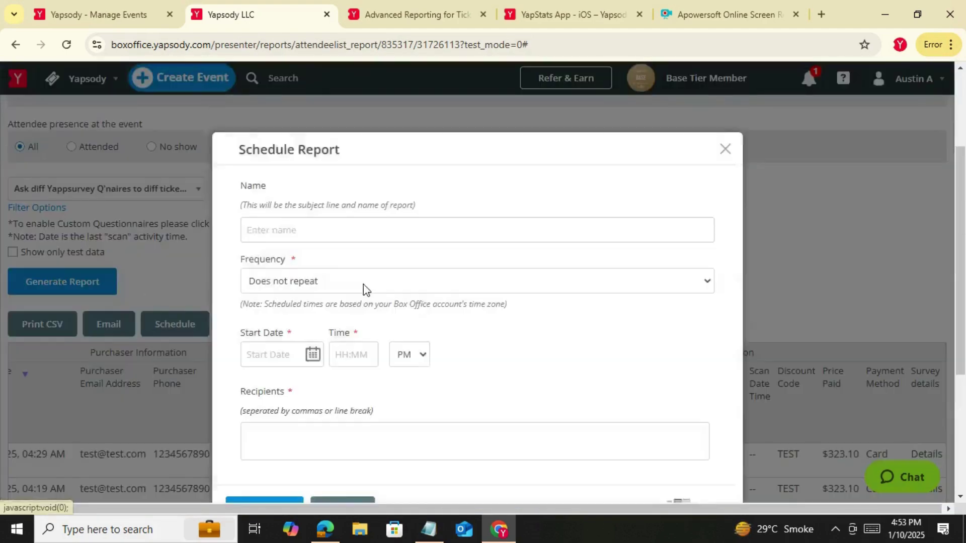
Name the schedule 'Attendee List Report' and set its frequency to Daily
{"action": "left_click", "coordinate": [286, 223]}
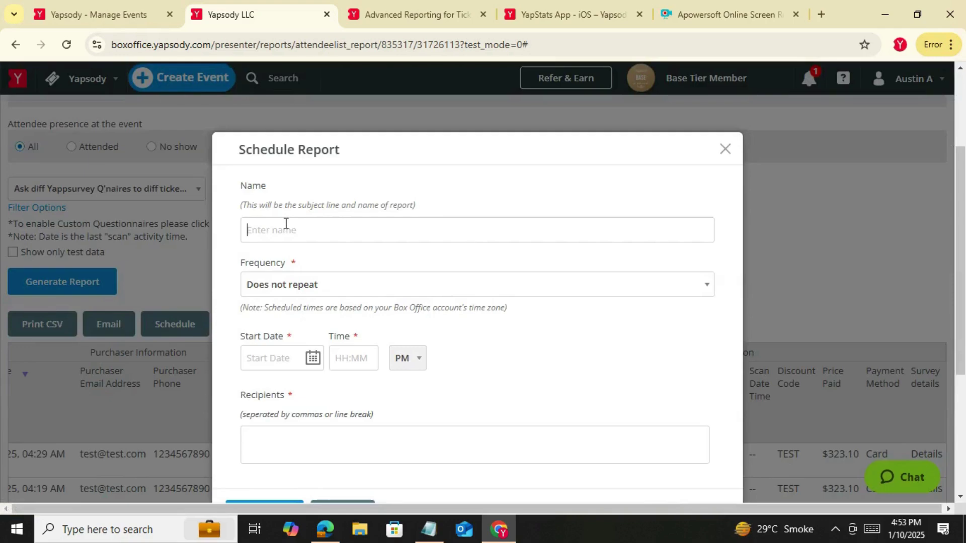
{"action": "key", "text": "ctrl+v"}
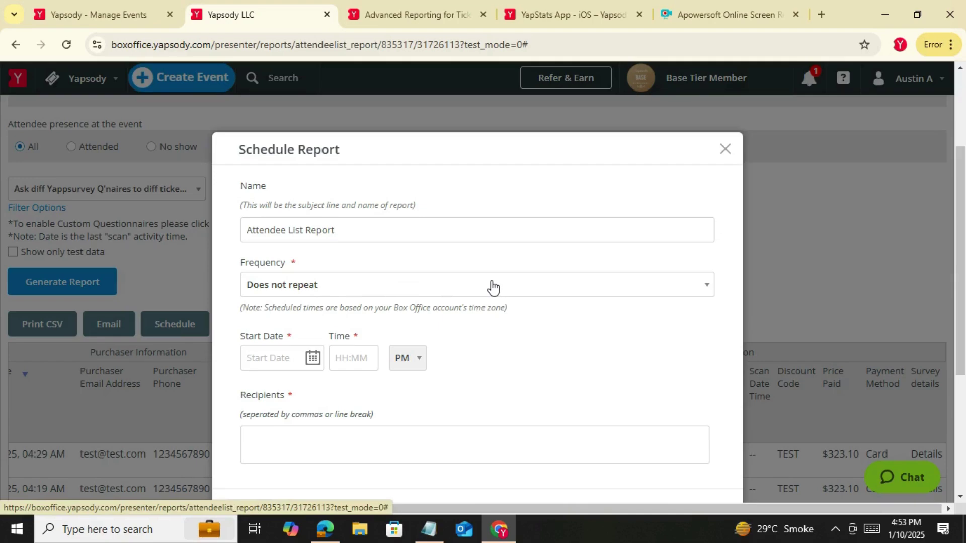
{"action": "left_click", "coordinate": [492, 288]}
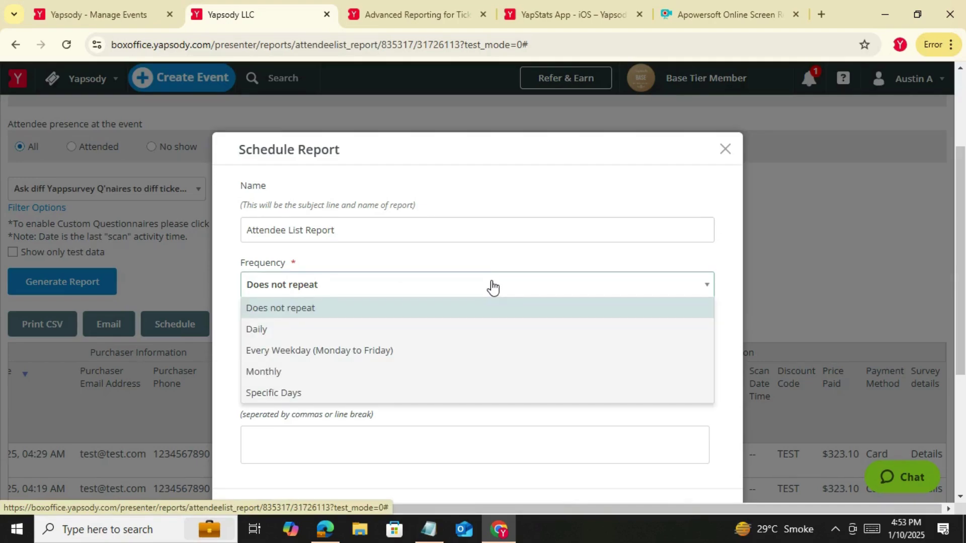
{"action": "left_click", "coordinate": [277, 330]}
Set the schedule to run from January 11, 2025 at 8:00 to January 31, 2025 at 10:00
{"action": "left_click", "coordinate": [313, 359]}
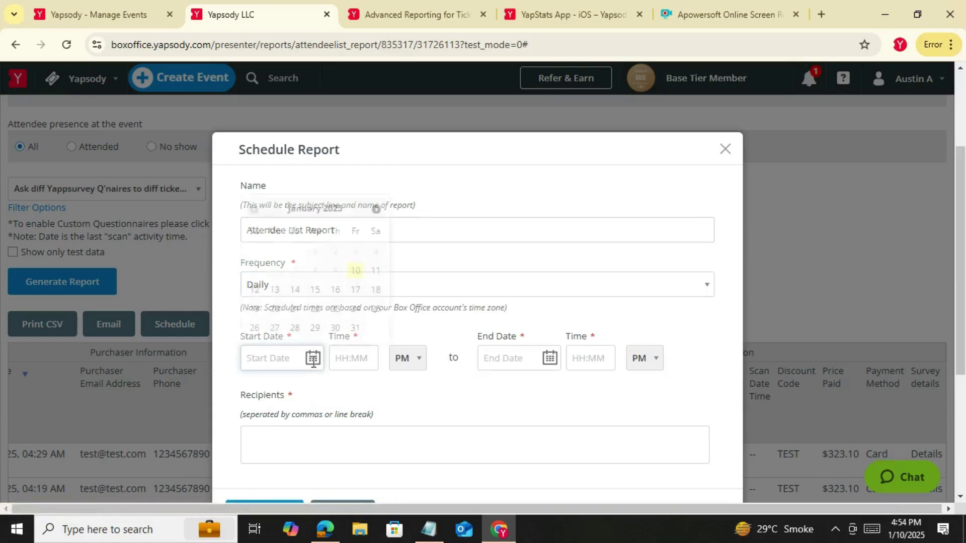
{"action": "left_click", "coordinate": [376, 271]}
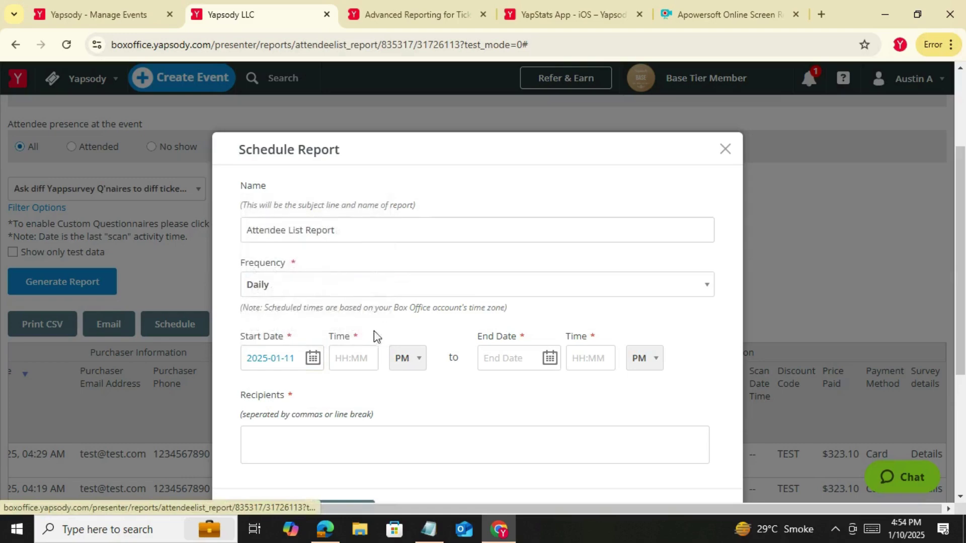
{"action": "left_click", "coordinate": [351, 366]}
{"action": "type", "text": "8"}
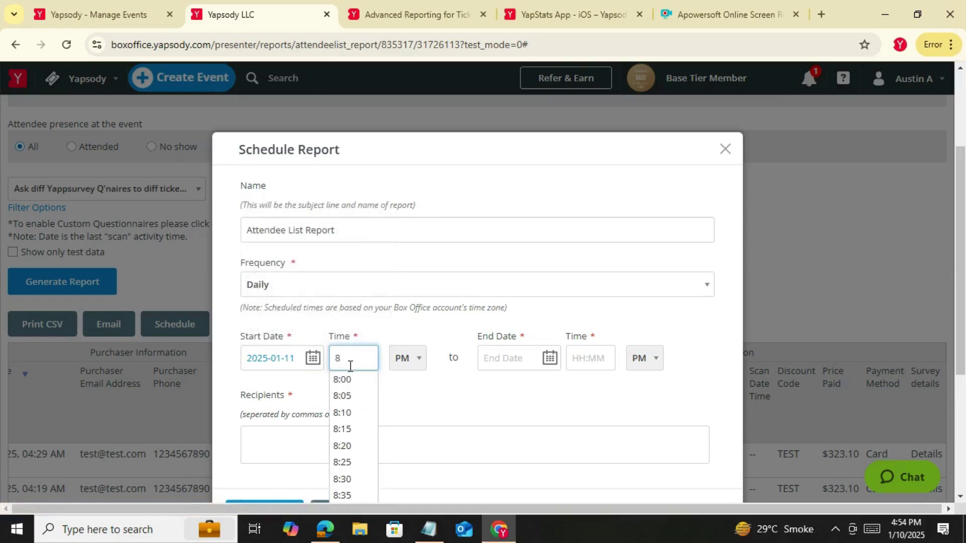
{"action": "left_click", "coordinate": [345, 380]}
{"action": "left_click", "coordinate": [513, 360]}
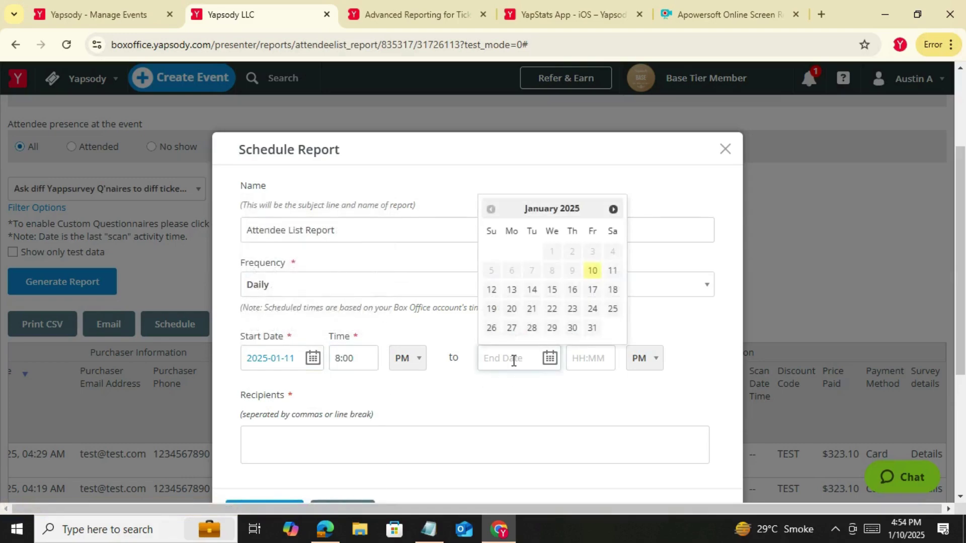
{"action": "left_click", "coordinate": [592, 328]}
{"action": "left_click", "coordinate": [589, 360]}
{"action": "type", "text": "10"}
{"action": "left_click", "coordinate": [584, 379]}
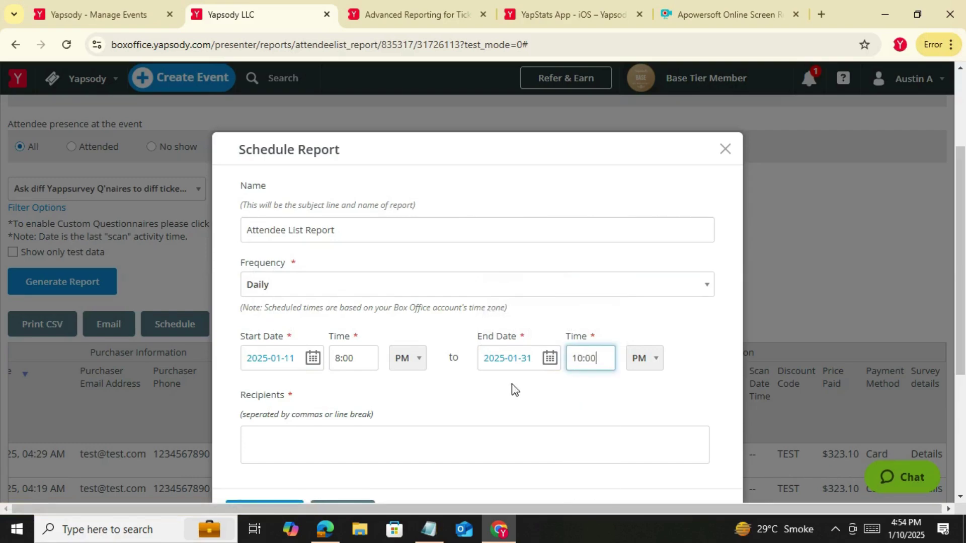
Add a recipient e-mail address and save the schedule
{"action": "scroll", "coordinate": [346, 410], "scroll_direction": "down", "scroll_amount": 1}
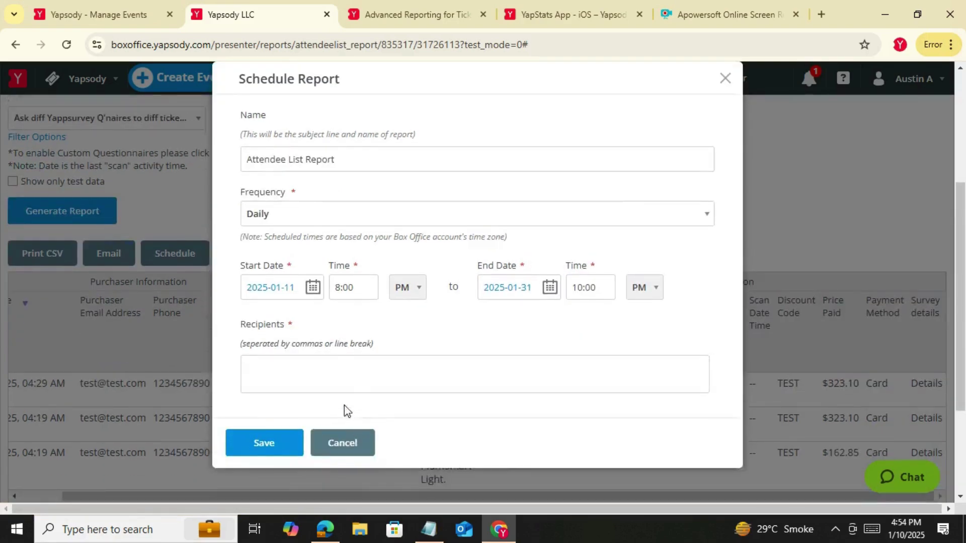
{"action": "left_click", "coordinate": [339, 380]}
{"action": "left_click", "coordinate": [262, 455]}
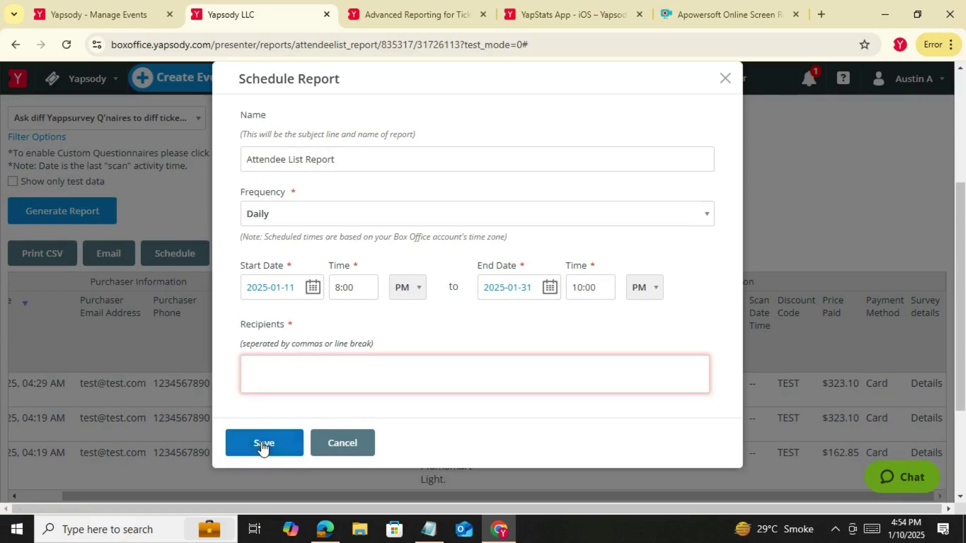
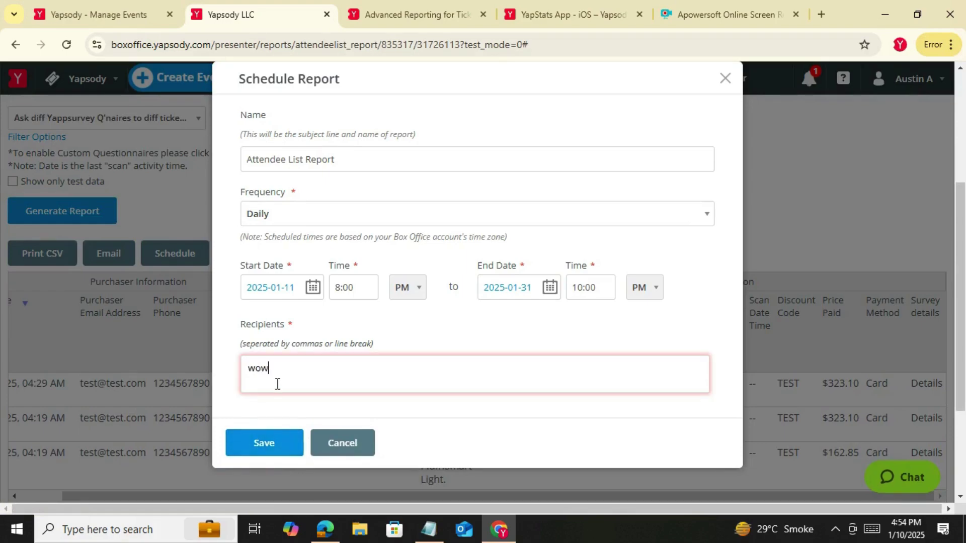
{"action": "left_click", "coordinate": [283, 451]}
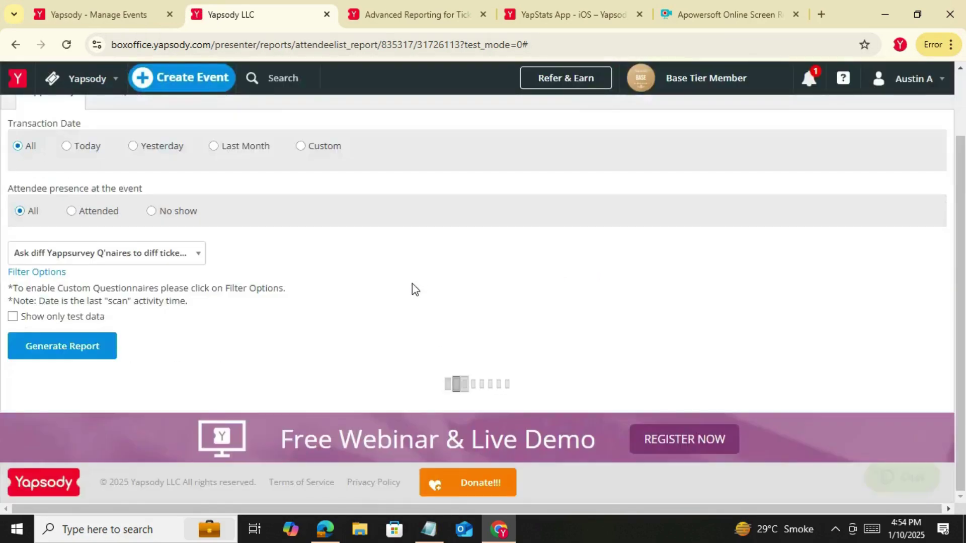
{"action": "scroll", "coordinate": [412, 289], "scroll_direction": "down", "scroll_amount": 3}
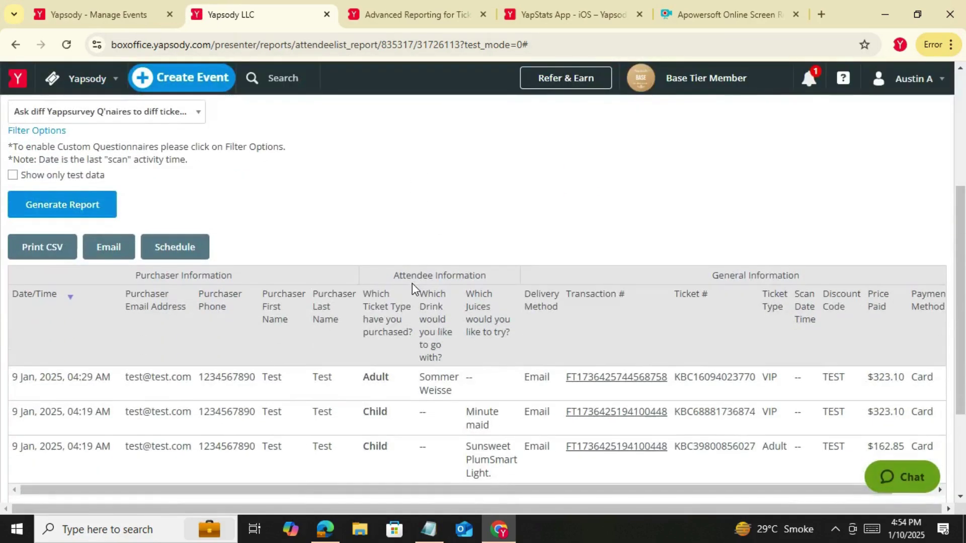
{"action": "left_click", "coordinate": [174, 254]}
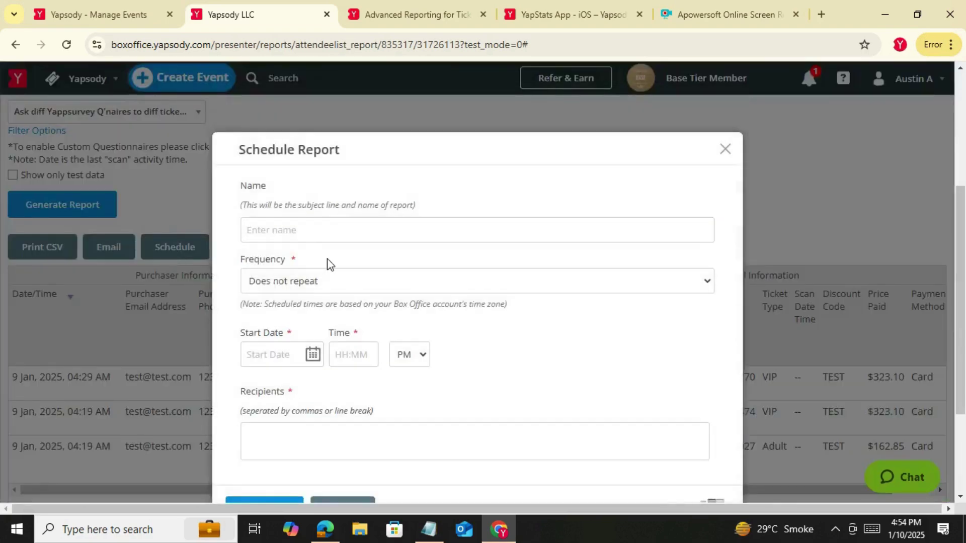
{"action": "scroll", "coordinate": [326, 259], "scroll_direction": "down", "scroll_amount": 3}
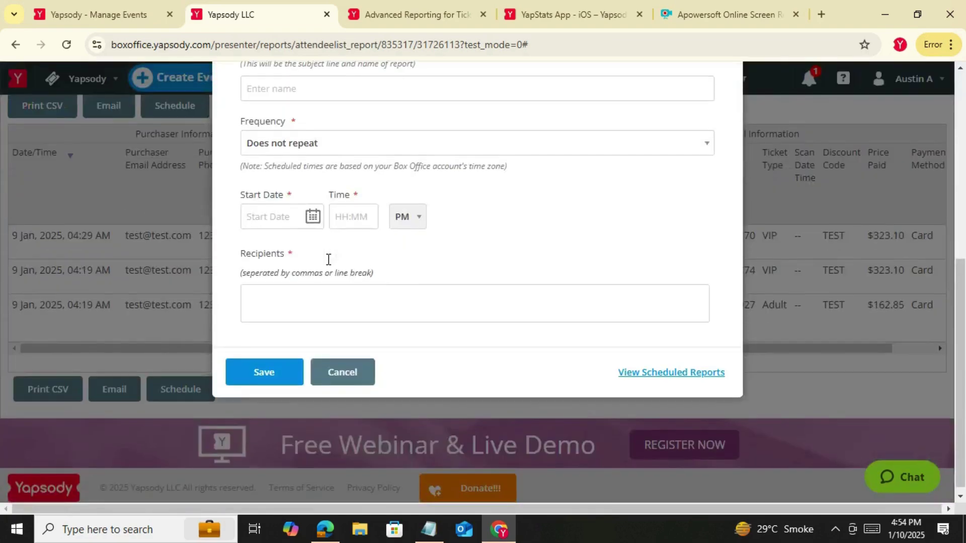
{"action": "left_click", "coordinate": [690, 375]}
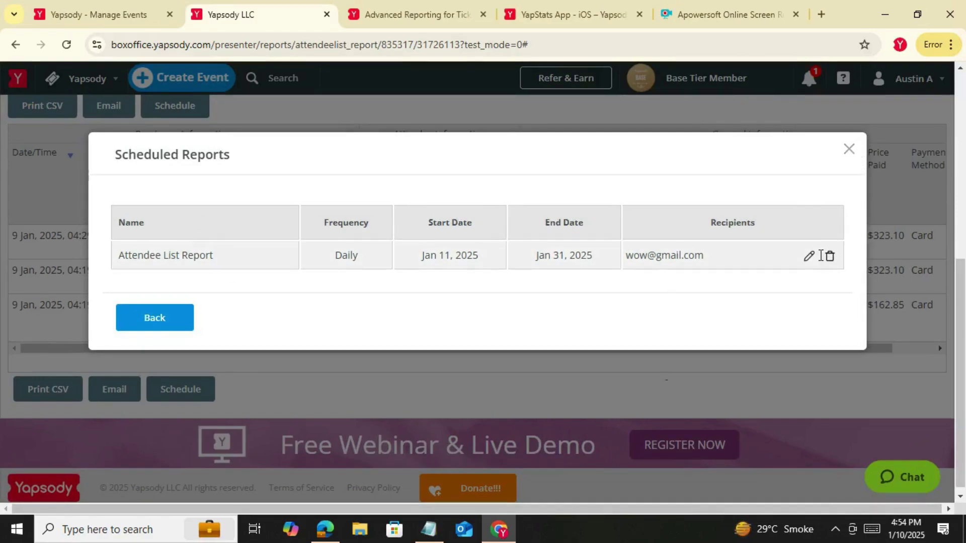
{"action": "left_click", "coordinate": [849, 150]}
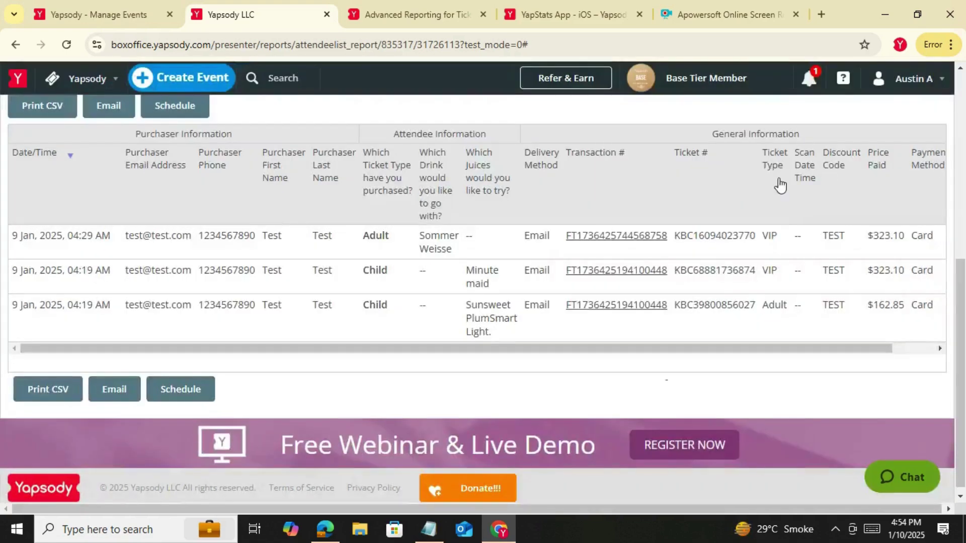
{"action": "scroll", "coordinate": [322, 366], "scroll_direction": "up", "scroll_amount": 4}
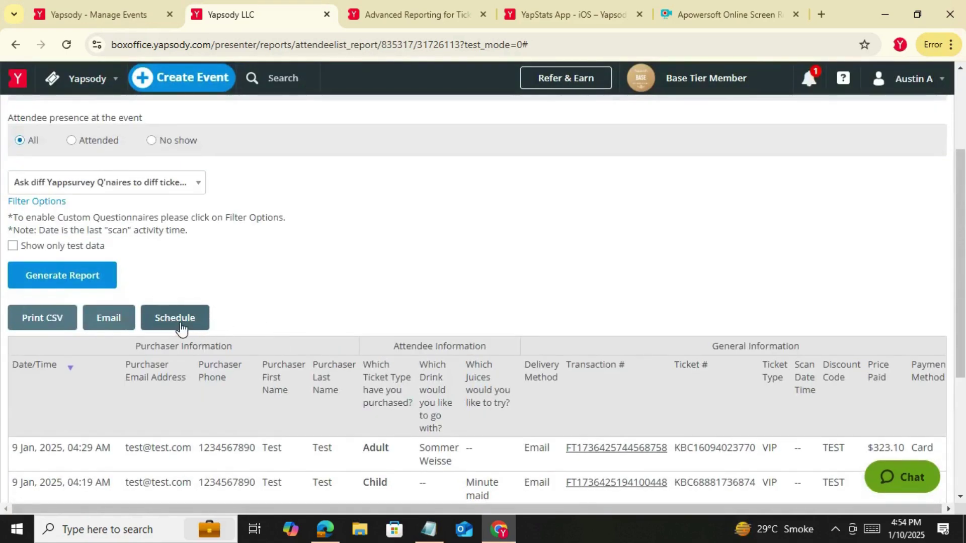
{"action": "left_click", "coordinate": [90, 91]}
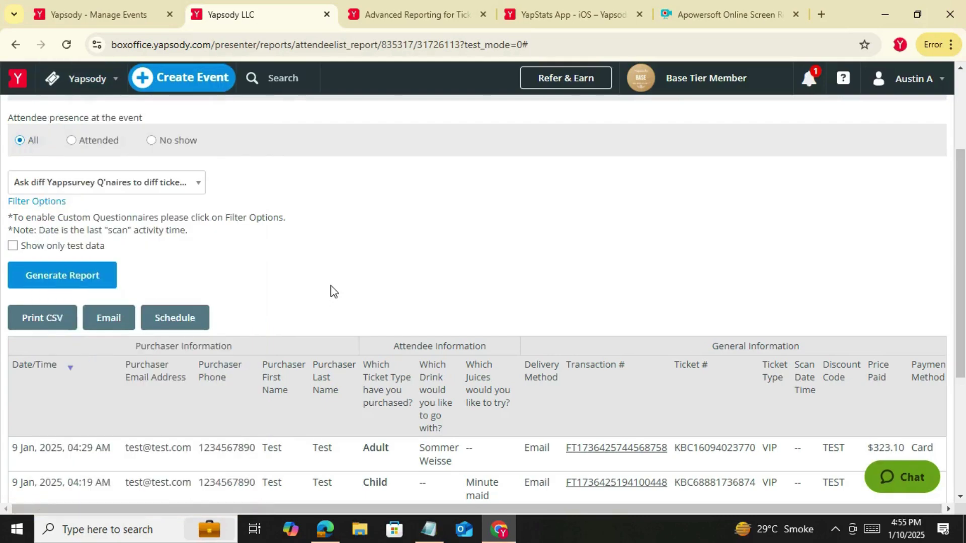
{"action": "scroll", "coordinate": [331, 291], "scroll_direction": "down", "scroll_amount": 3}
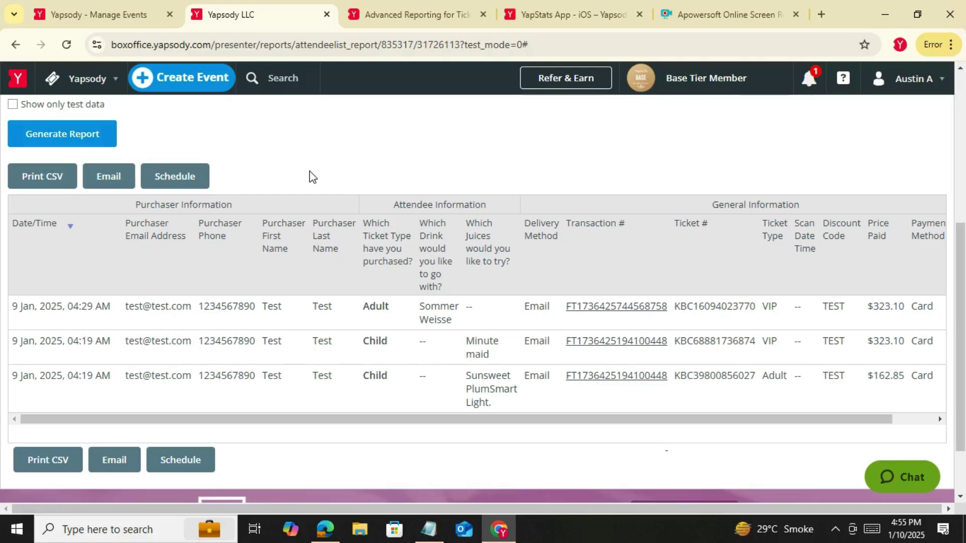
{"action": "scroll", "coordinate": [309, 171], "scroll_direction": "up", "scroll_amount": 5}
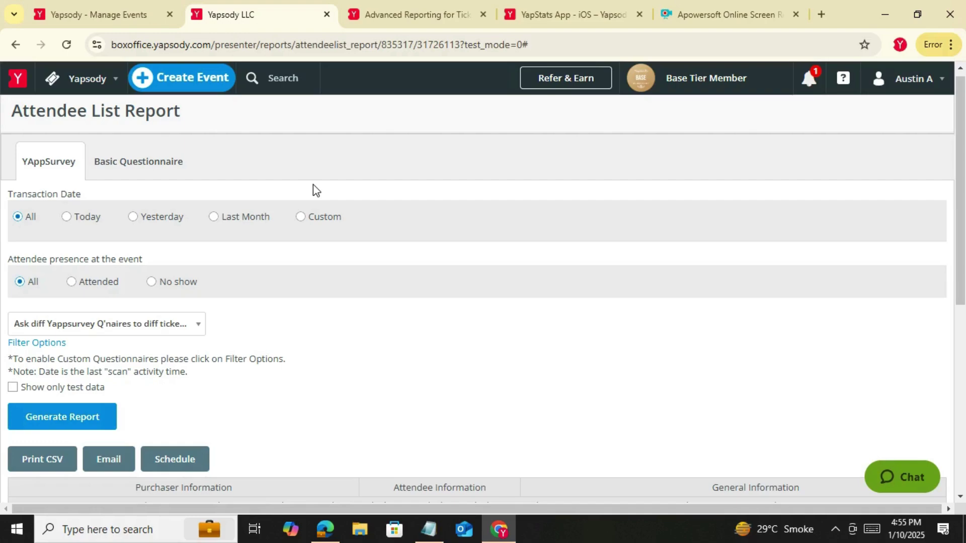
Go to the Box Office events list and open the Yapsody Test event's details
{"action": "left_click", "coordinate": [98, 81]}
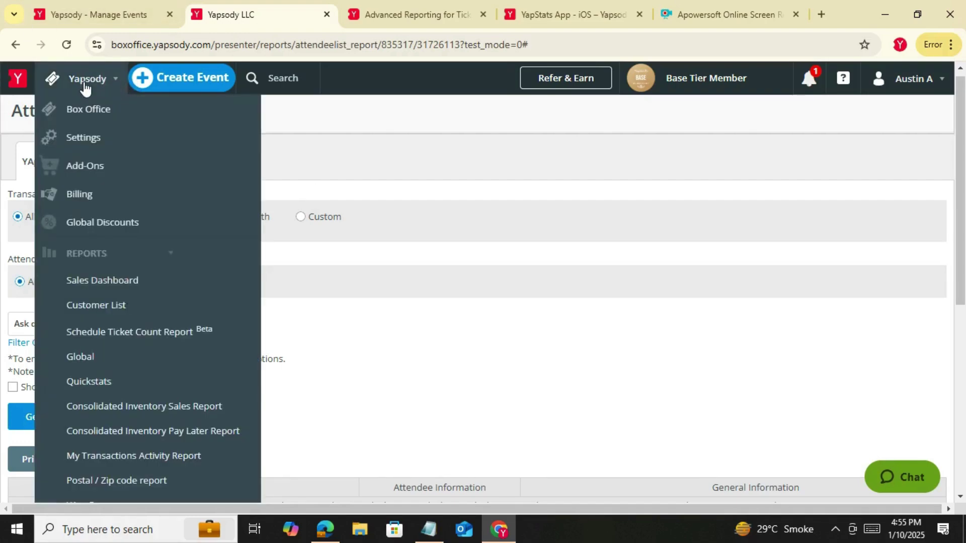
{"action": "left_click", "coordinate": [84, 119]}
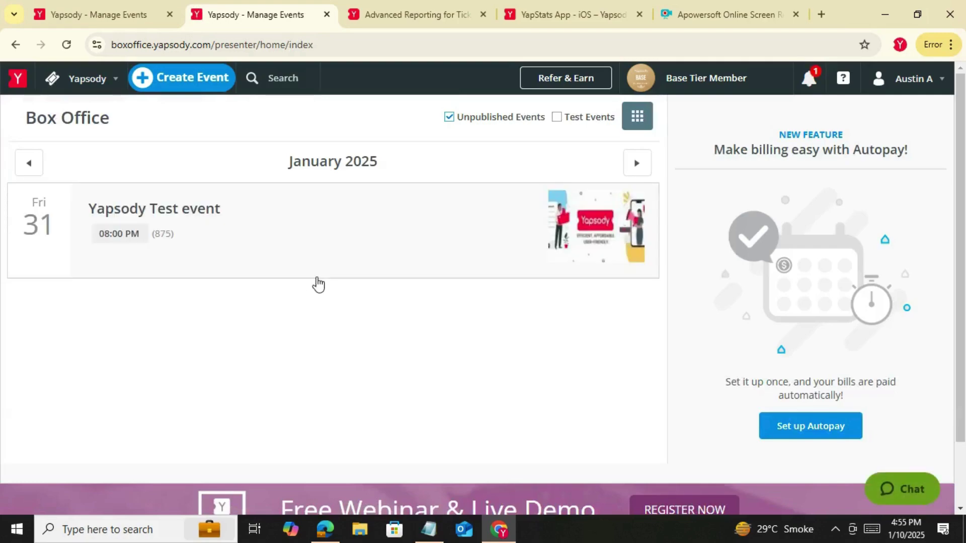
{"action": "left_click", "coordinate": [317, 275]}
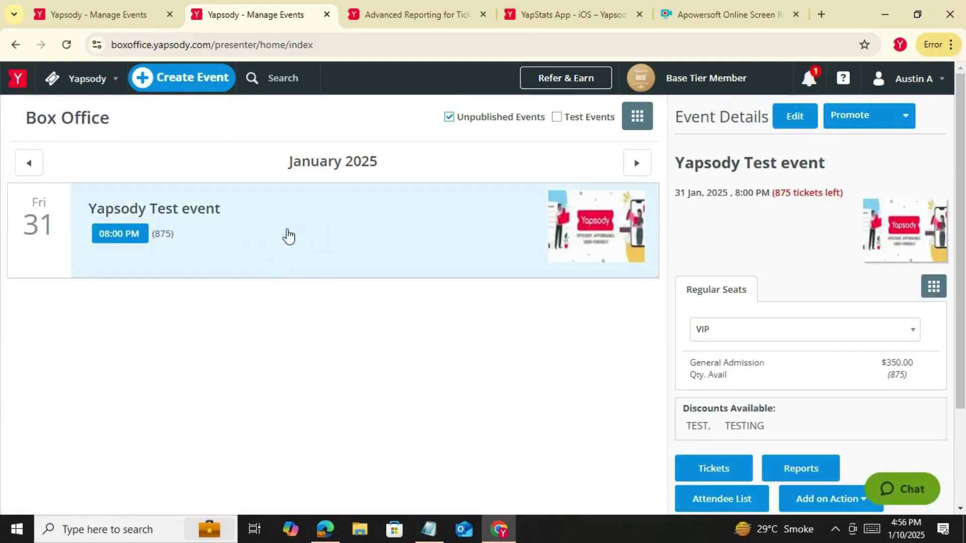
{"action": "scroll", "coordinate": [416, 319], "scroll_direction": "down", "scroll_amount": 2}
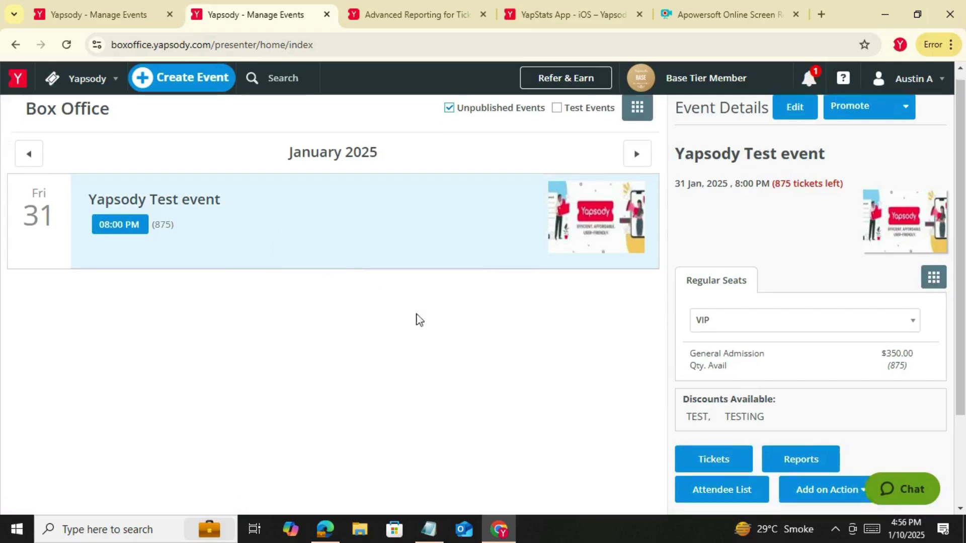
Open the event's Reports link in a new tab and close the extra Manage Events tab
{"action": "right_click", "coordinate": [772, 392]}
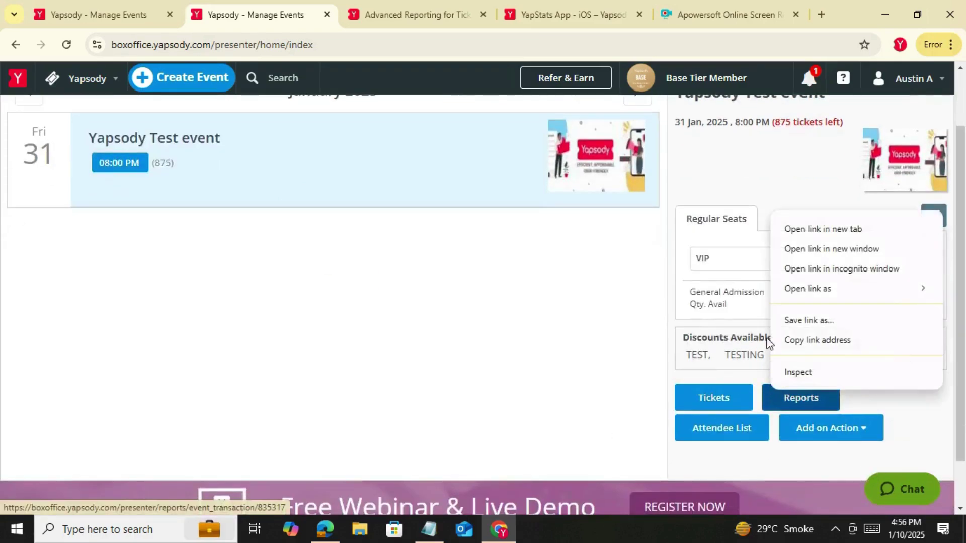
{"action": "left_click", "coordinate": [802, 231]}
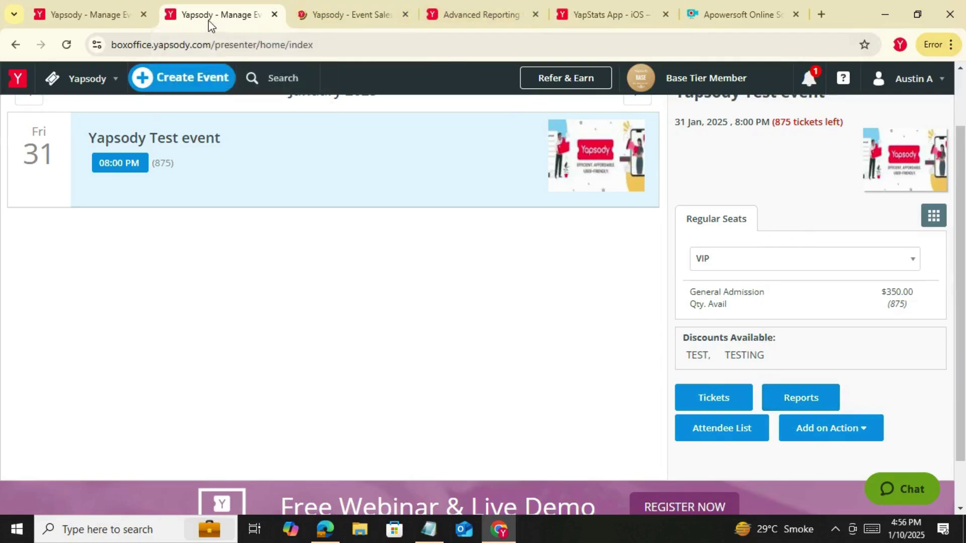
{"action": "left_click", "coordinate": [144, 15]}
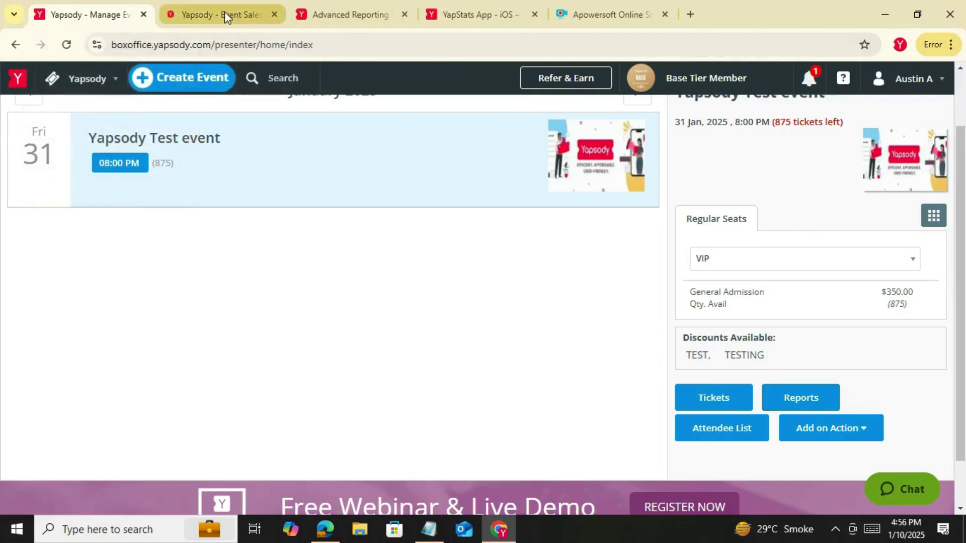
Open the Event Sales Summary and highlight the Paid and Payment Pending headings
{"action": "left_click", "coordinate": [224, 13]}
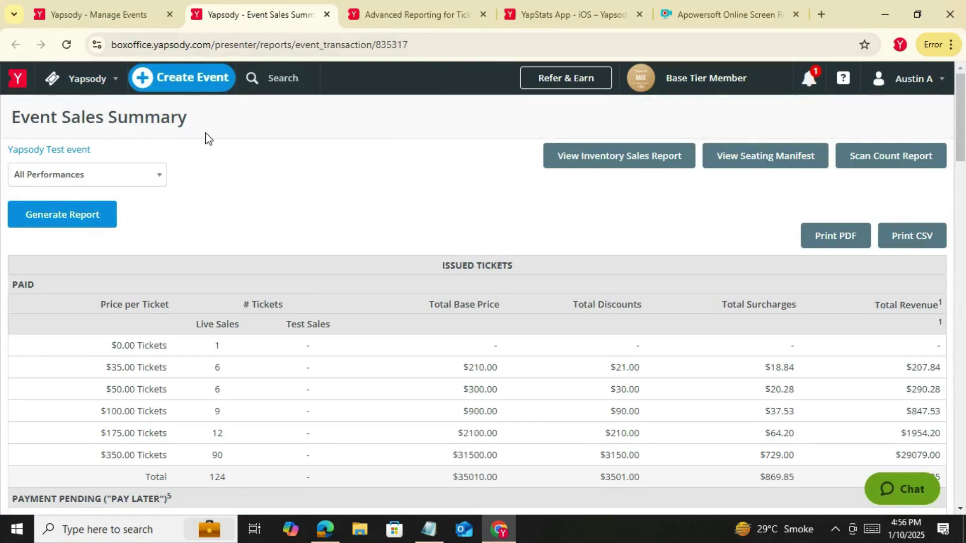
{"action": "scroll", "coordinate": [264, 256], "scroll_direction": "down", "scroll_amount": 12}
{"action": "scroll", "coordinate": [279, 303], "scroll_direction": "up", "scroll_amount": 6}
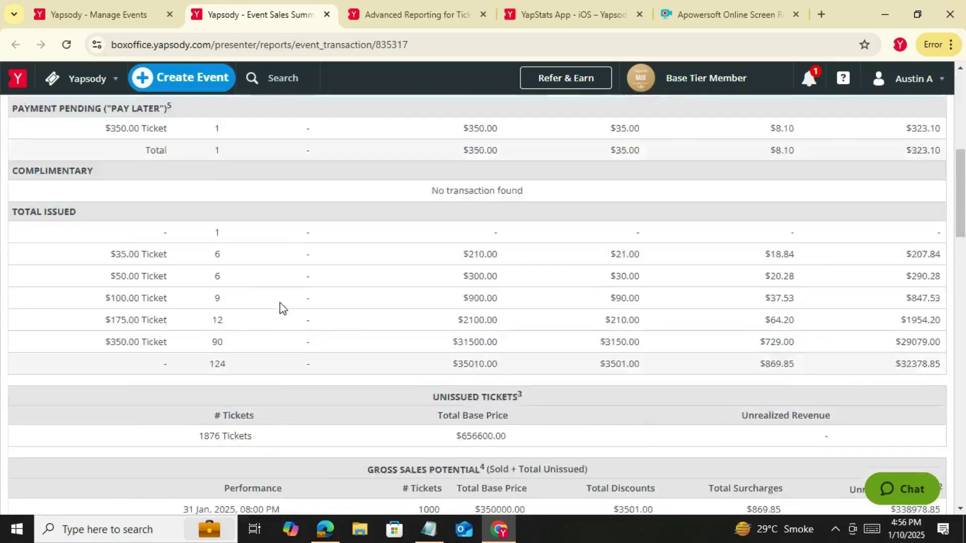
{"action": "scroll", "coordinate": [279, 303], "scroll_direction": "up", "scroll_amount": 7}
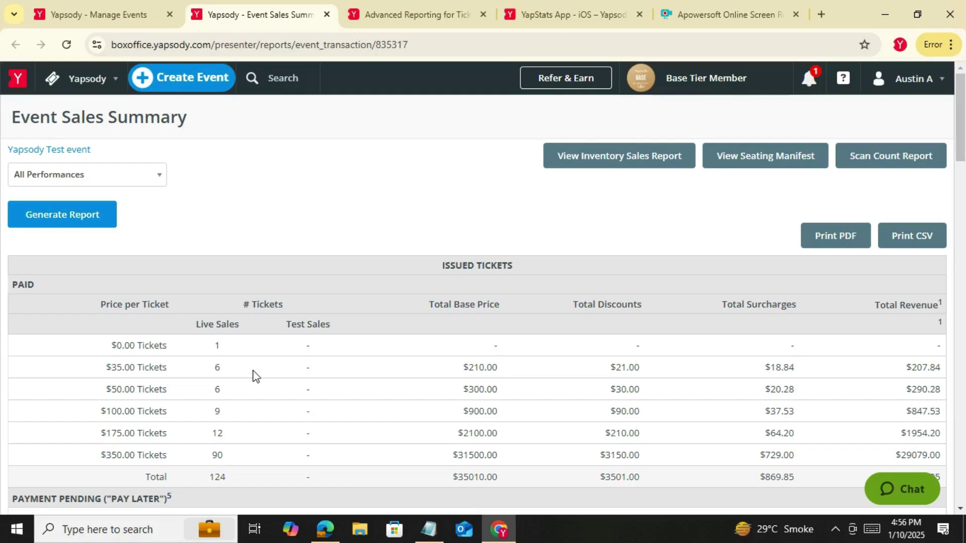
{"action": "scroll", "coordinate": [251, 368], "scroll_direction": "down", "scroll_amount": 1}
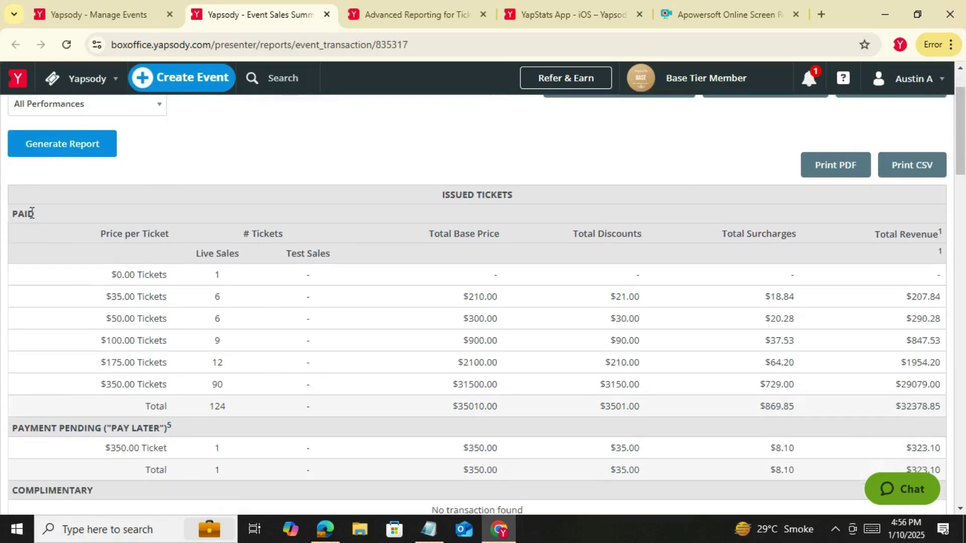
{"action": "left_click_drag", "start_coordinate": [37, 220], "coordinate": [11, 221]}
{"action": "scroll", "coordinate": [39, 270], "scroll_direction": "down", "scroll_amount": 1}
{"action": "left_click", "coordinate": [42, 354]}
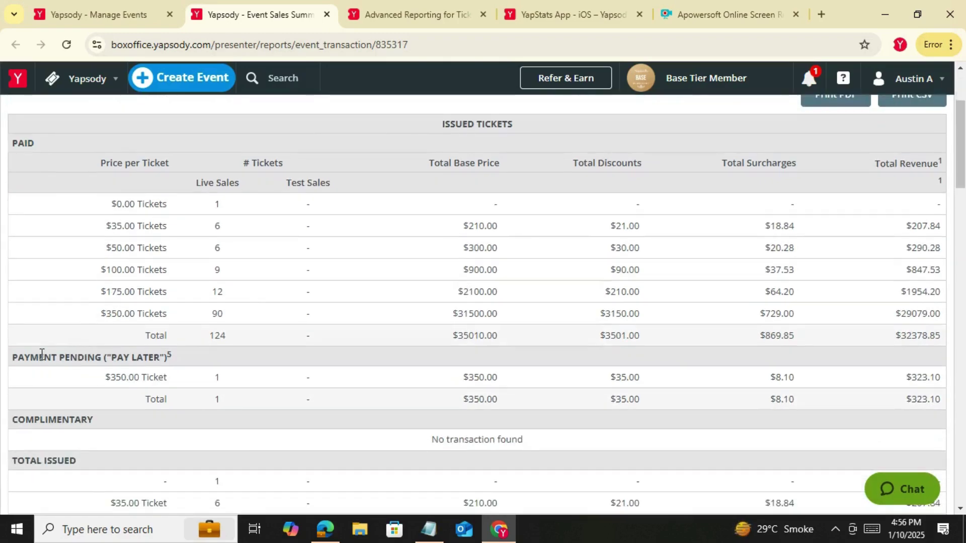
{"action": "triple_click", "coordinate": [42, 354]}
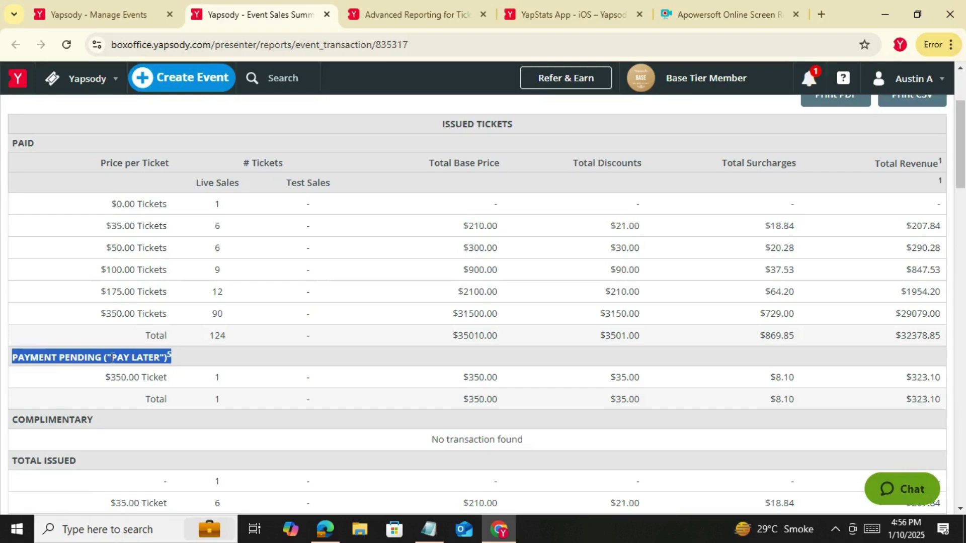
{"action": "double_click", "coordinate": [112, 358]}
{"action": "left_click", "coordinate": [111, 358]}
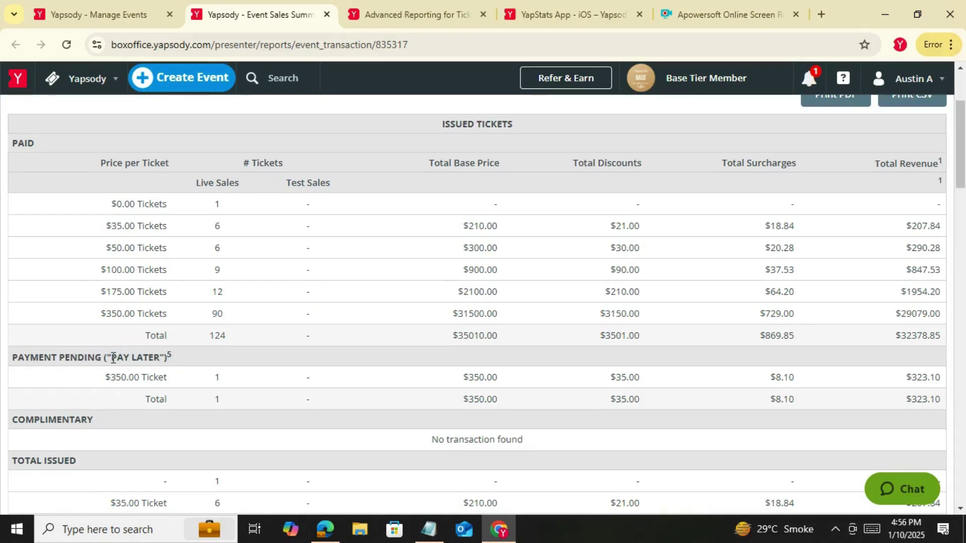
Highlight the Complimentary and Unissued Tickets headings and the 1876 unissued ticket count
{"action": "left_click_drag", "start_coordinate": [99, 430], "coordinate": [29, 423]}
{"action": "scroll", "coordinate": [83, 430], "scroll_direction": "down", "scroll_amount": 3}
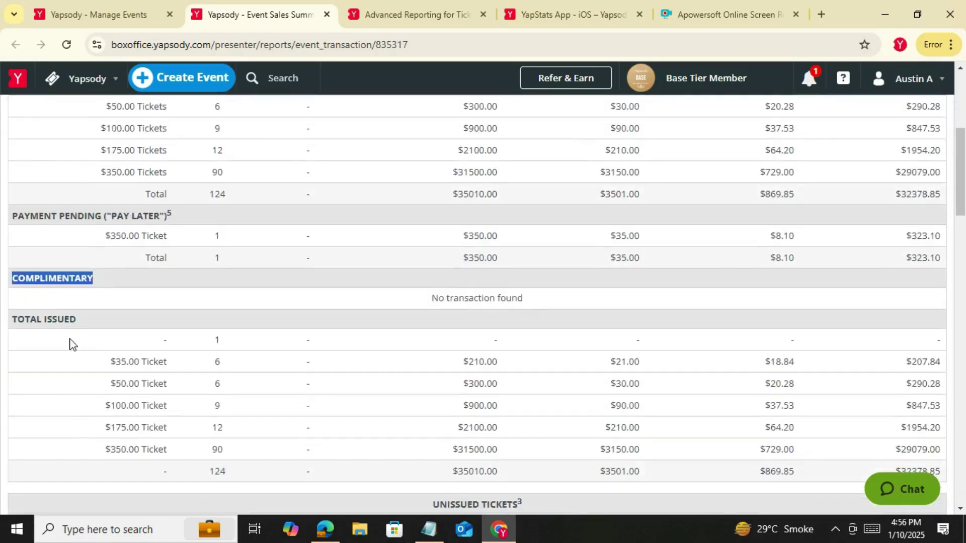
{"action": "left_click", "coordinate": [96, 320]}
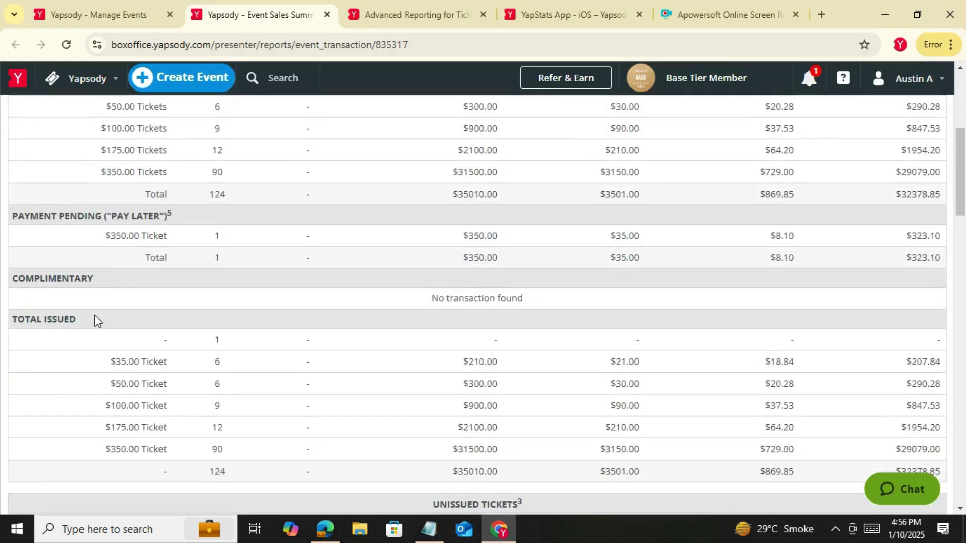
{"action": "scroll", "coordinate": [126, 335], "scroll_direction": "down", "scroll_amount": 4}
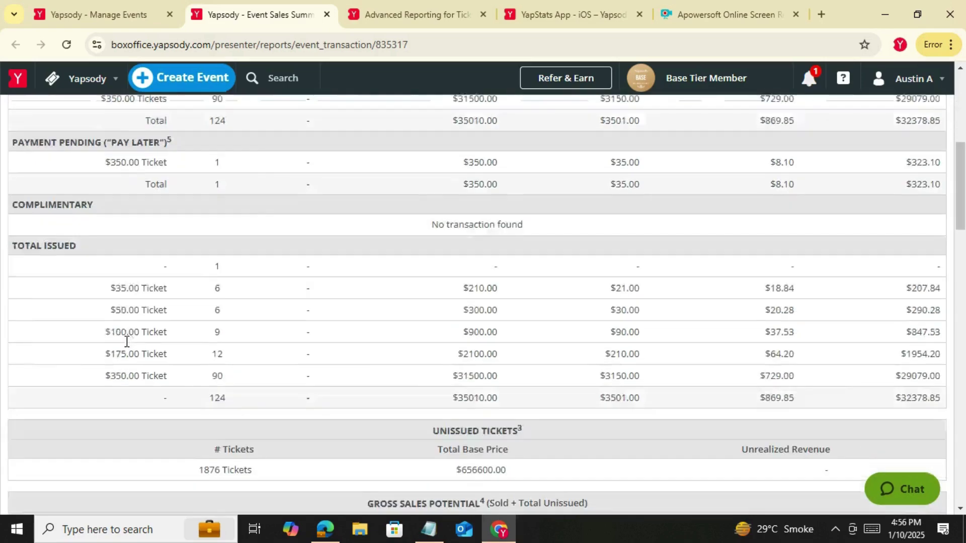
{"action": "left_click_drag", "start_coordinate": [433, 293], "coordinate": [545, 305]}
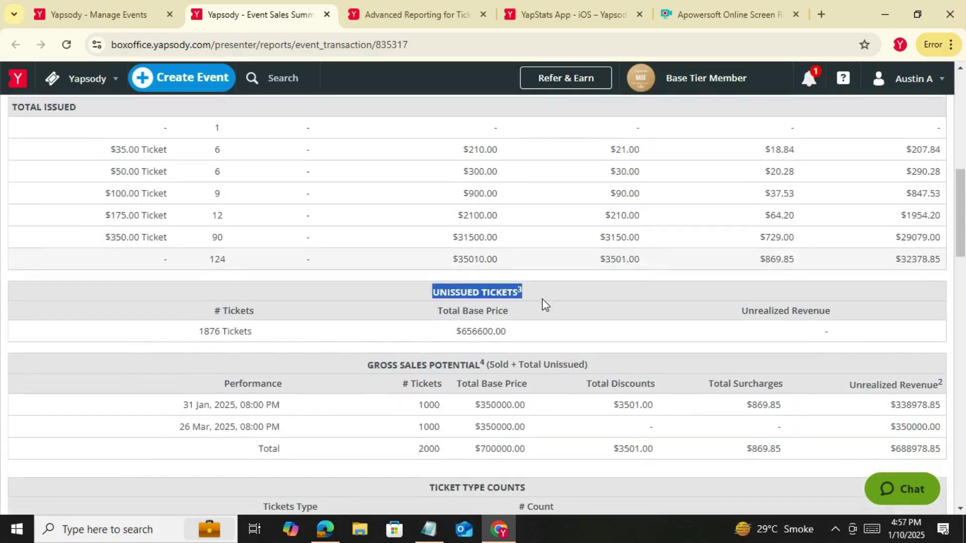
{"action": "left_click_drag", "start_coordinate": [270, 312], "coordinate": [182, 312]}
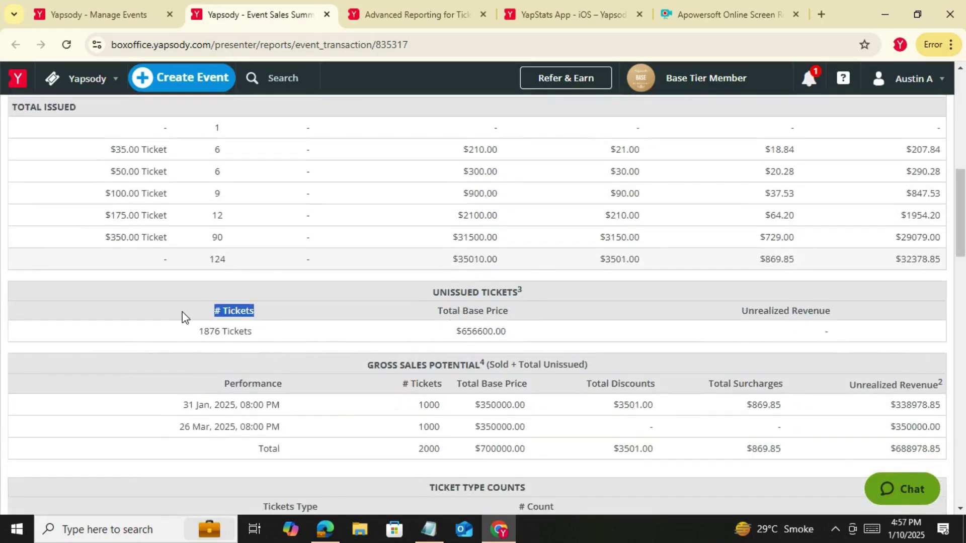
{"action": "left_click", "coordinate": [203, 346]}
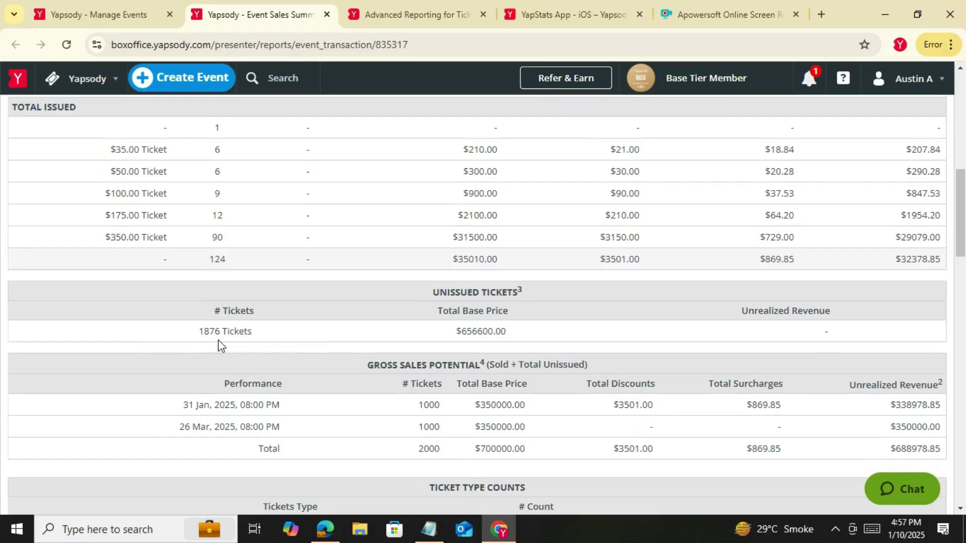
{"action": "left_click_drag", "start_coordinate": [254, 332], "coordinate": [167, 332]}
{"action": "scroll", "coordinate": [348, 352], "scroll_direction": "down", "scroll_amount": 5}
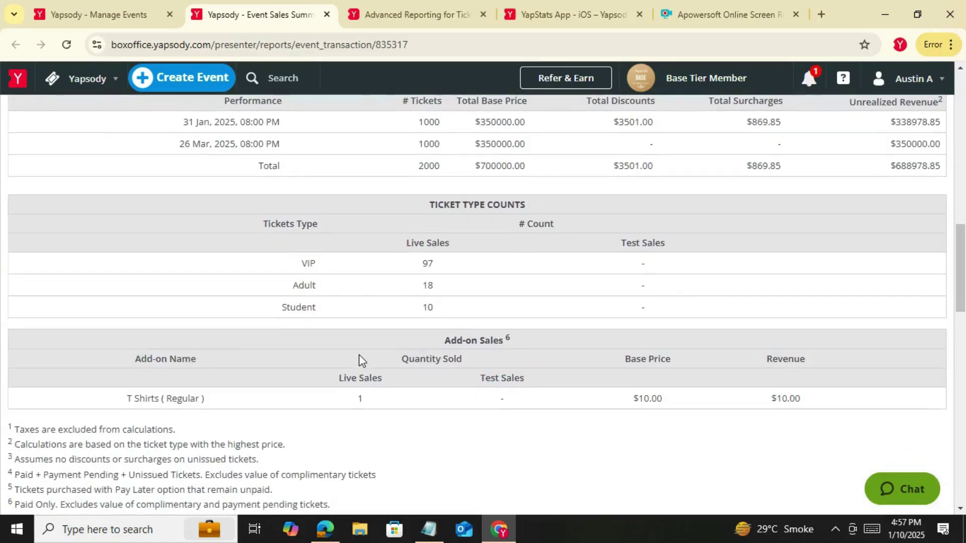
{"action": "scroll", "coordinate": [359, 360], "scroll_direction": "down", "scroll_amount": 3}
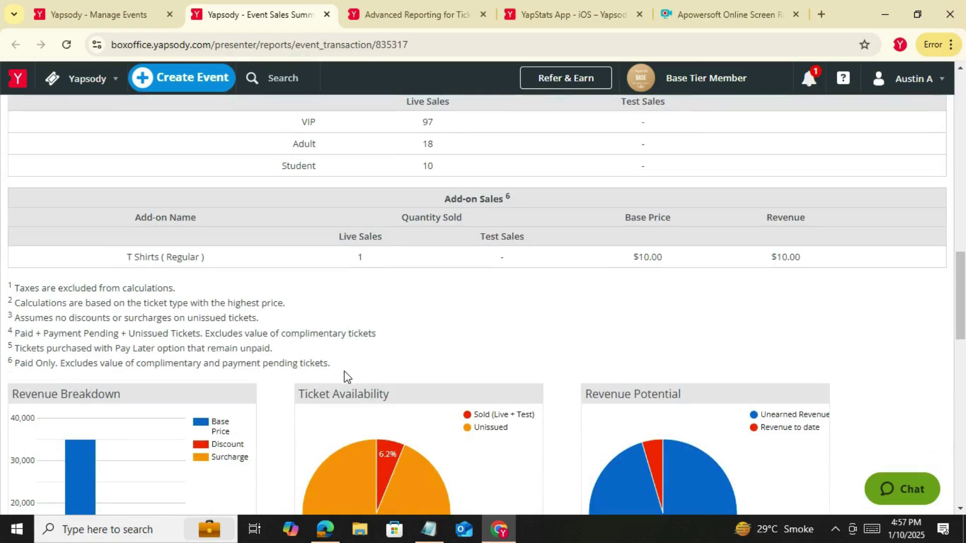
{"action": "scroll", "coordinate": [351, 328], "scroll_direction": "down", "scroll_amount": 4}
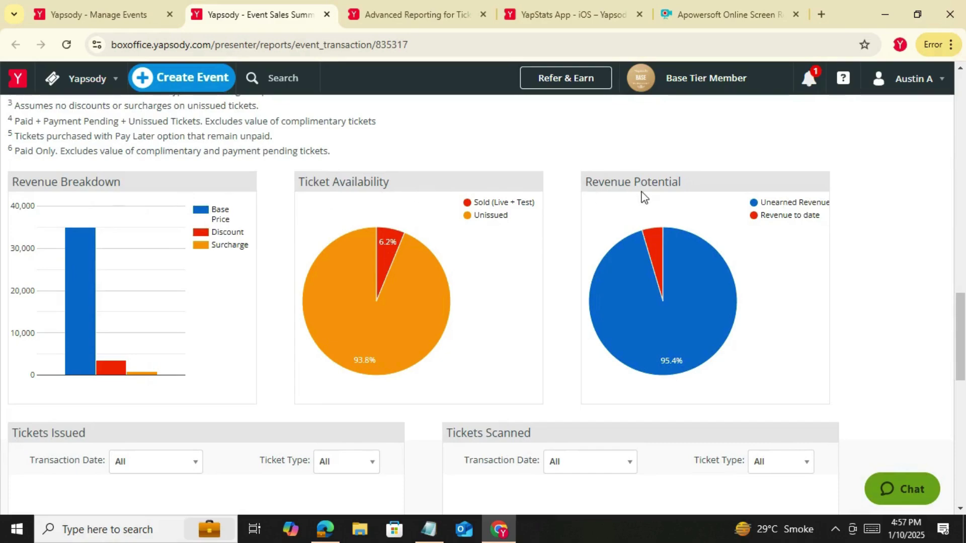
{"action": "scroll", "coordinate": [642, 203], "scroll_direction": "down", "scroll_amount": 8}
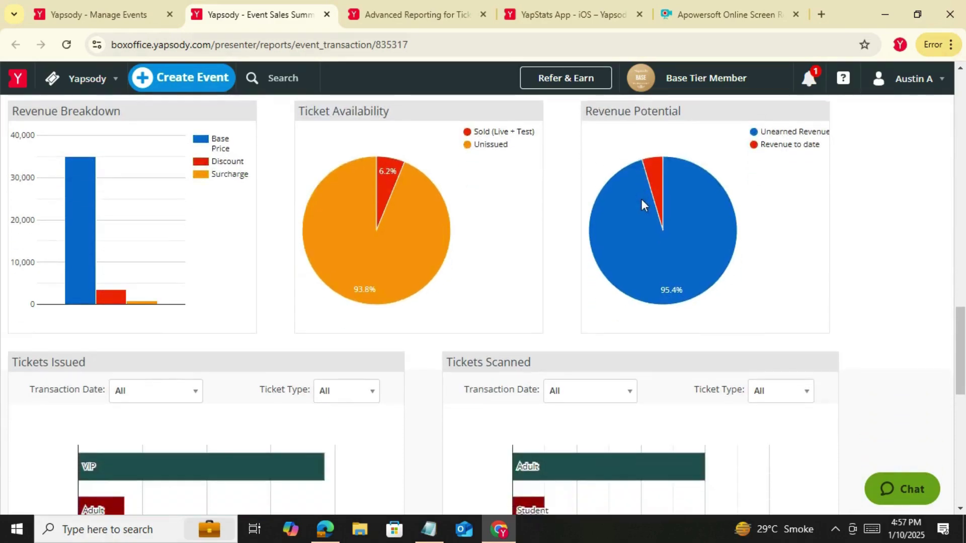
{"action": "scroll", "coordinate": [397, 317], "scroll_direction": "down", "scroll_amount": 3}
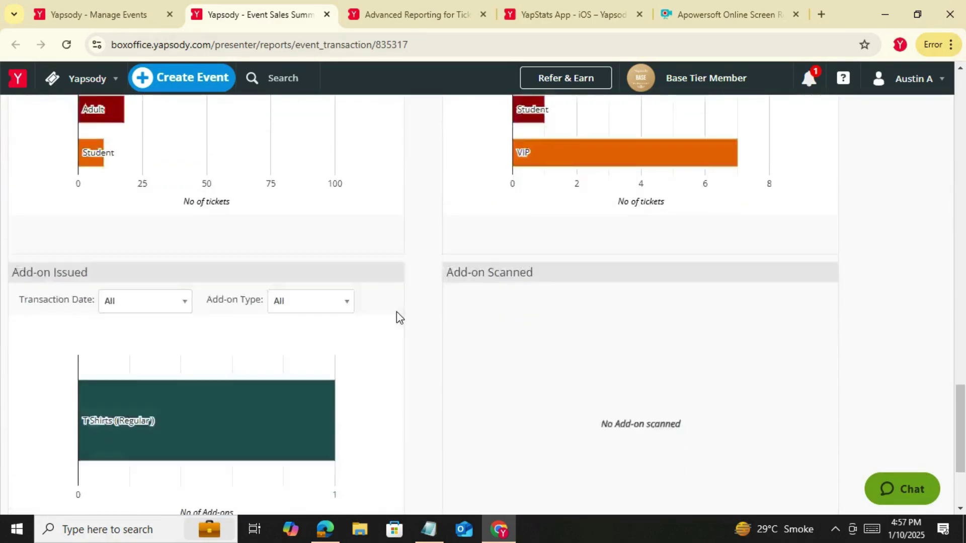
{"action": "mouse_move", "coordinate": [198, 327]}
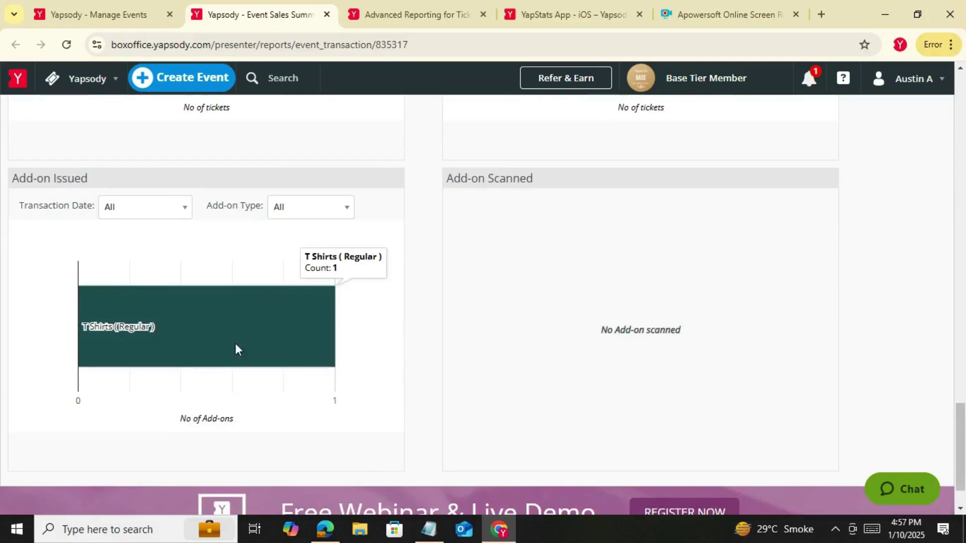
{"action": "scroll", "coordinate": [484, 344], "scroll_direction": "up", "scroll_amount": 10}
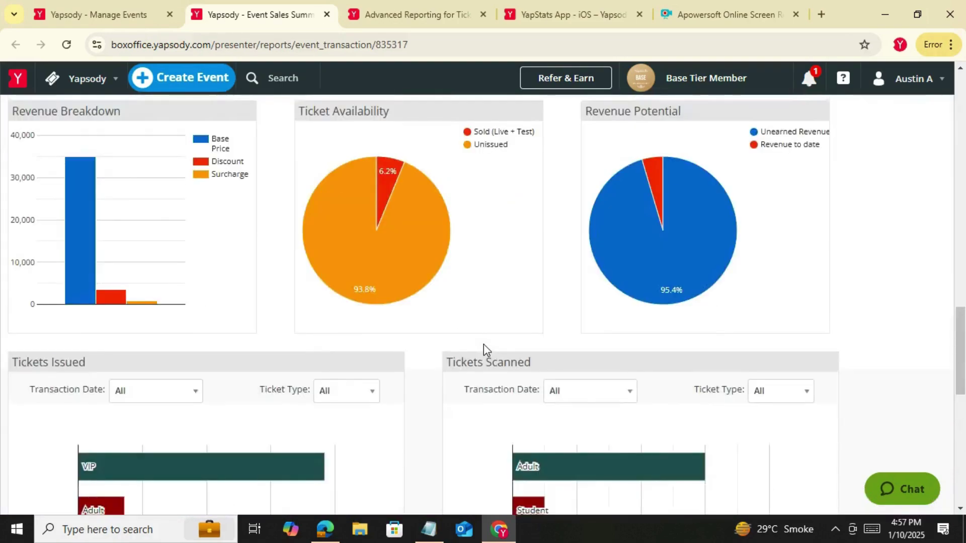
{"action": "scroll", "coordinate": [484, 344], "scroll_direction": "up", "scroll_amount": 12}
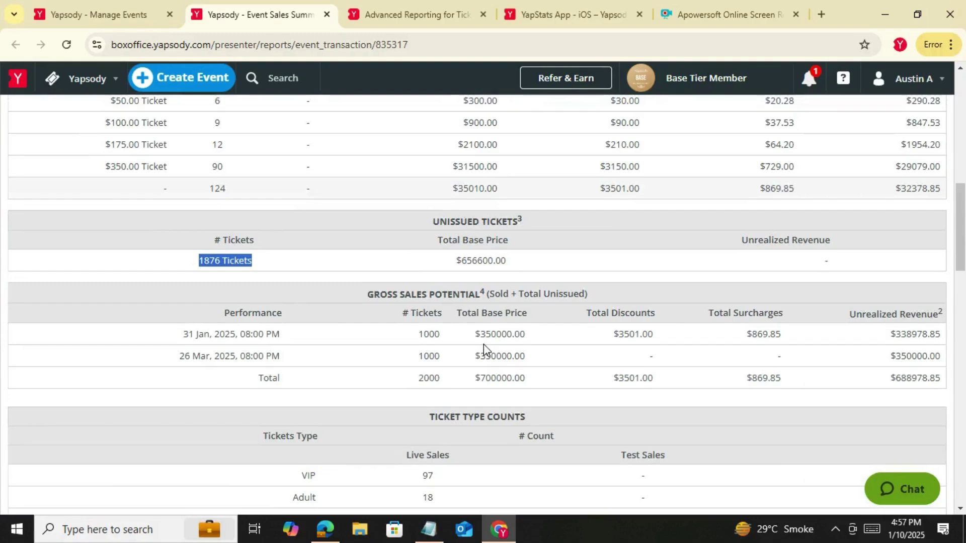
{"action": "scroll", "coordinate": [484, 344], "scroll_direction": "down", "scroll_amount": 3}
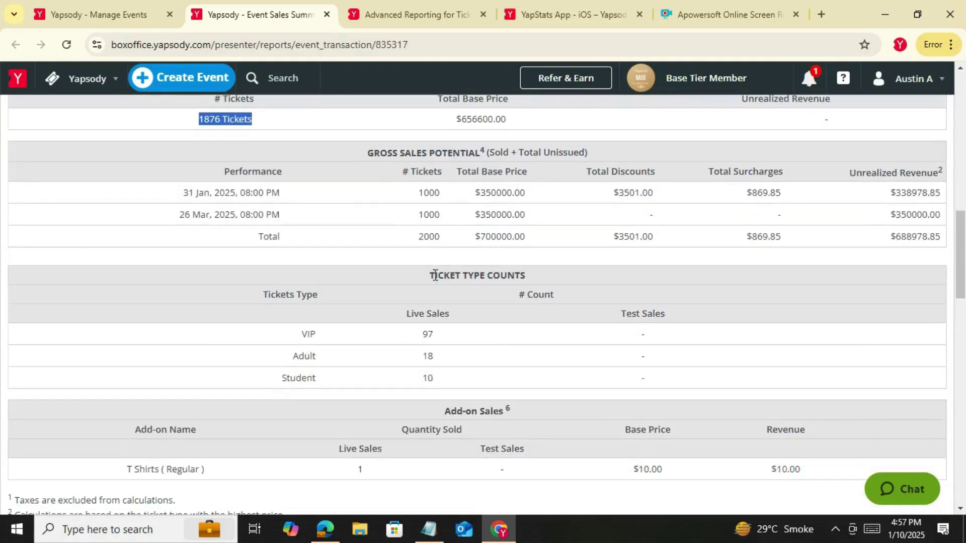
{"action": "left_click_drag", "start_coordinate": [435, 275], "coordinate": [556, 277]}
{"action": "left_click", "coordinate": [470, 282]}
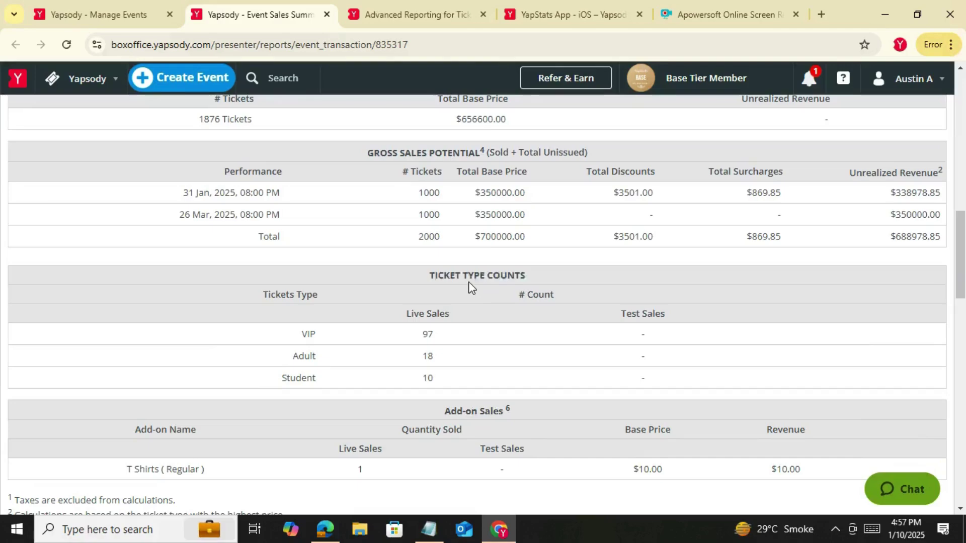
{"action": "left_click_drag", "start_coordinate": [429, 276], "coordinate": [529, 276]}
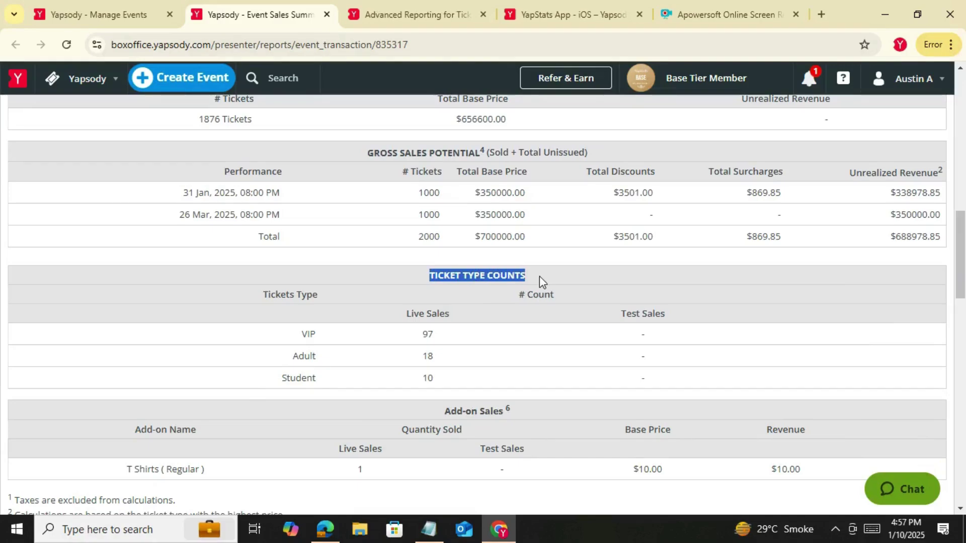
{"action": "left_click_drag", "start_coordinate": [297, 346], "coordinate": [322, 382]}
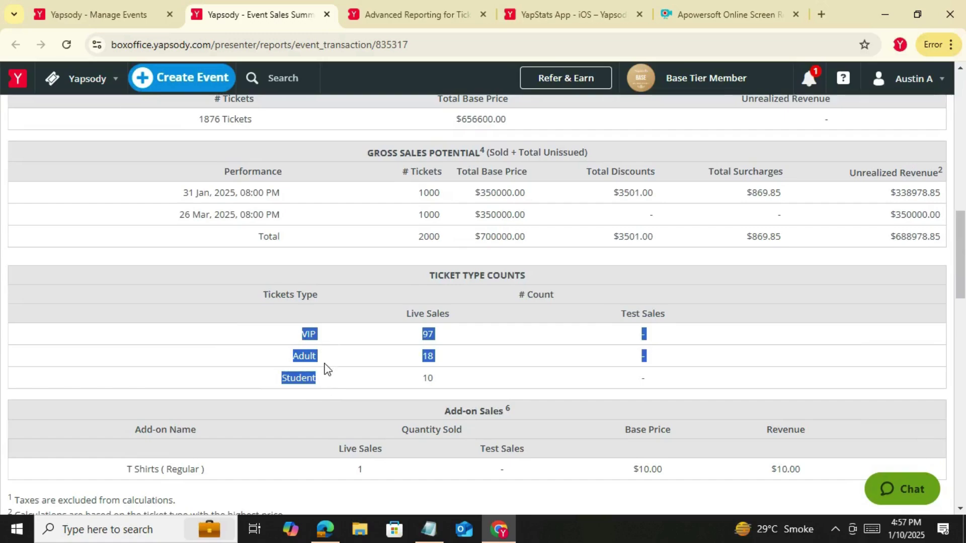
{"action": "left_click", "coordinate": [322, 393]}
{"action": "double_click", "coordinate": [428, 334]}
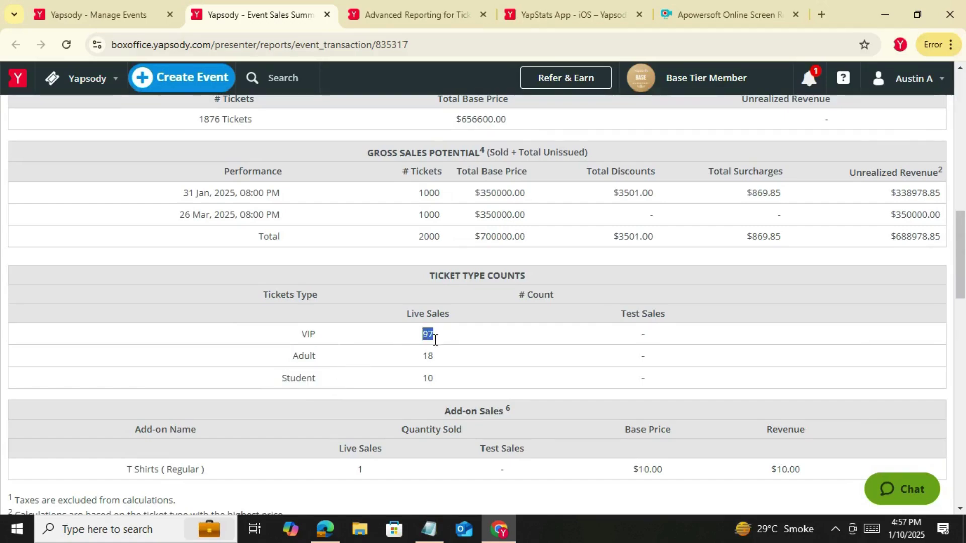
{"action": "left_click", "coordinate": [301, 352]}
Open the Sales Dashboard report from the Yapsody Reports menu
{"action": "left_click", "coordinate": [83, 79]}
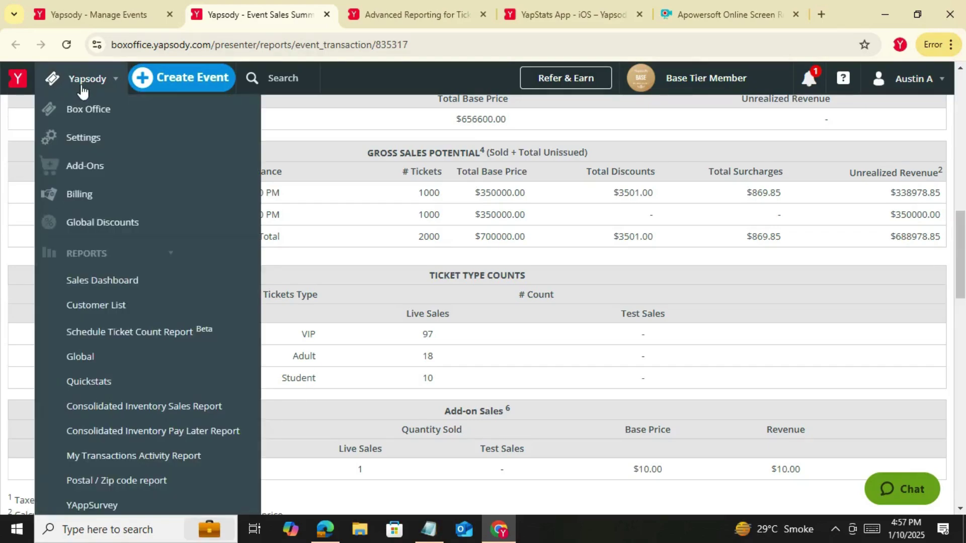
{"action": "left_click", "coordinate": [104, 284]}
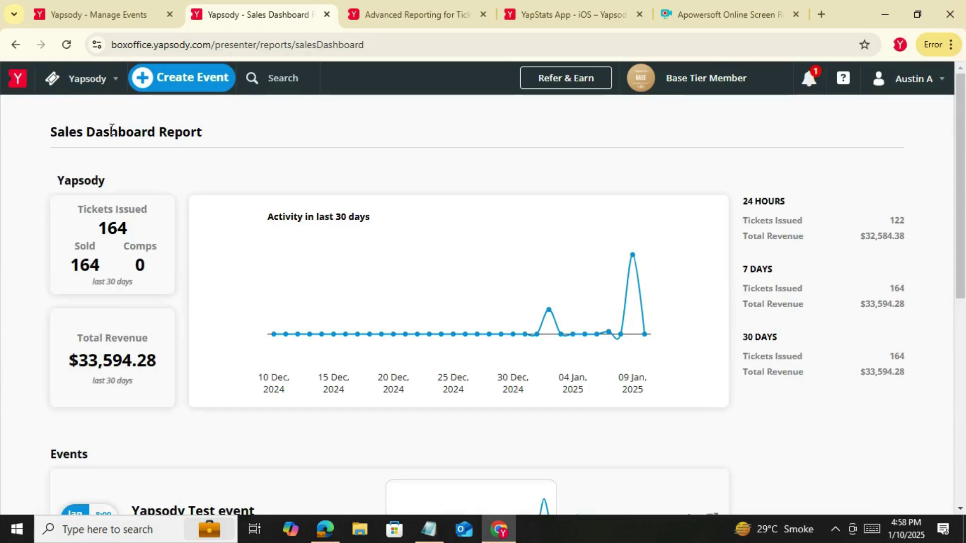
{"action": "left_click_drag", "start_coordinate": [50, 132], "coordinate": [216, 143]}
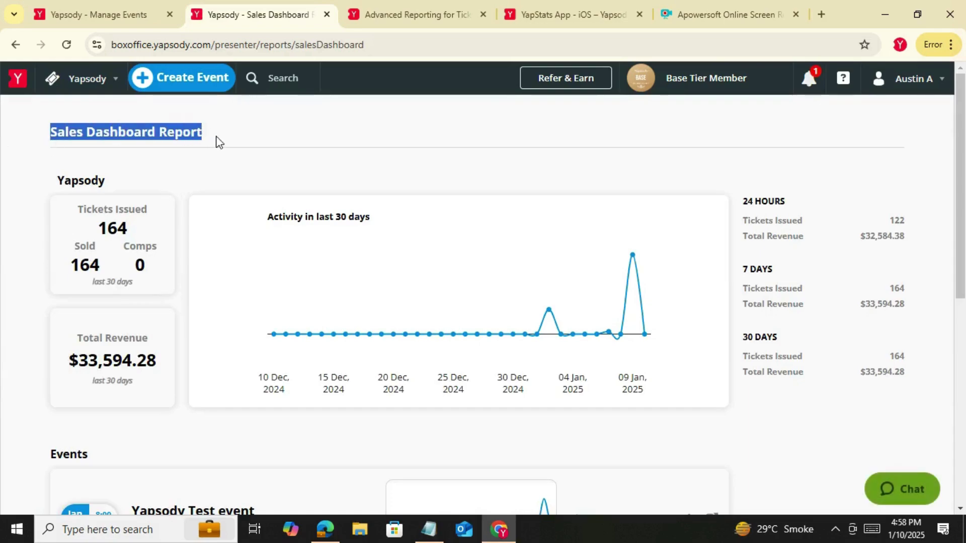
{"action": "left_click", "coordinate": [217, 179]}
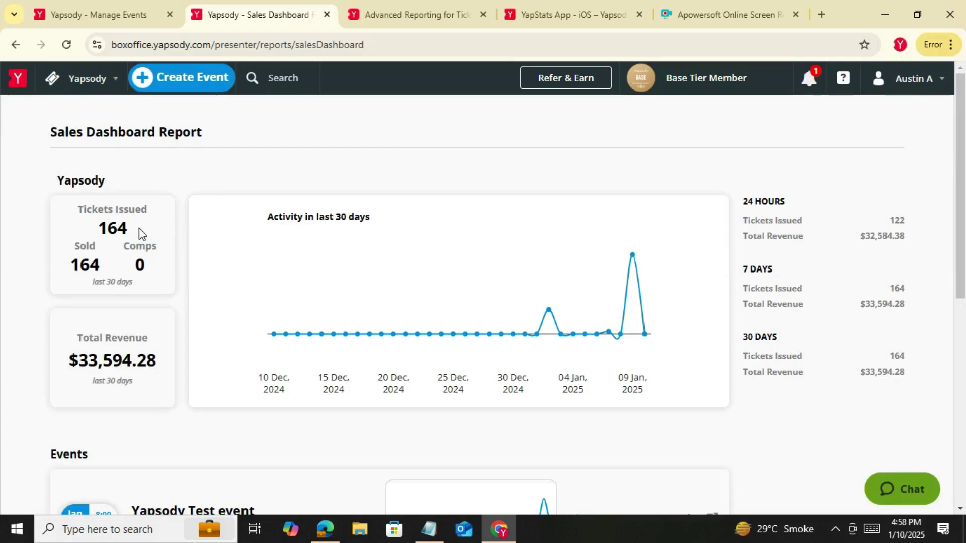
Highlight the 164 Tickets Issued, last 30 days, 24 HOURS and $33,594.28 Total Revenue figures
{"action": "left_click_drag", "start_coordinate": [80, 205], "coordinate": [134, 231]}
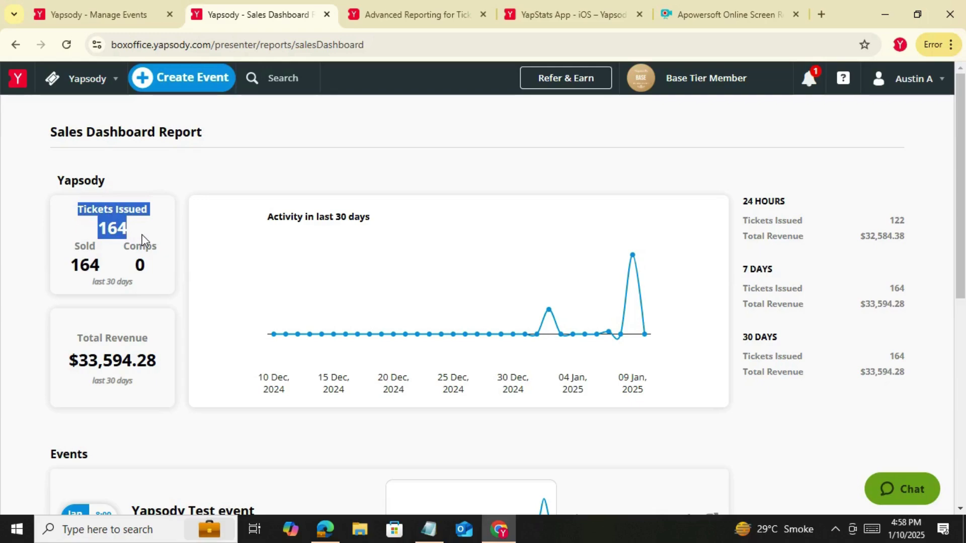
{"action": "left_click_drag", "start_coordinate": [135, 283], "coordinate": [94, 292]}
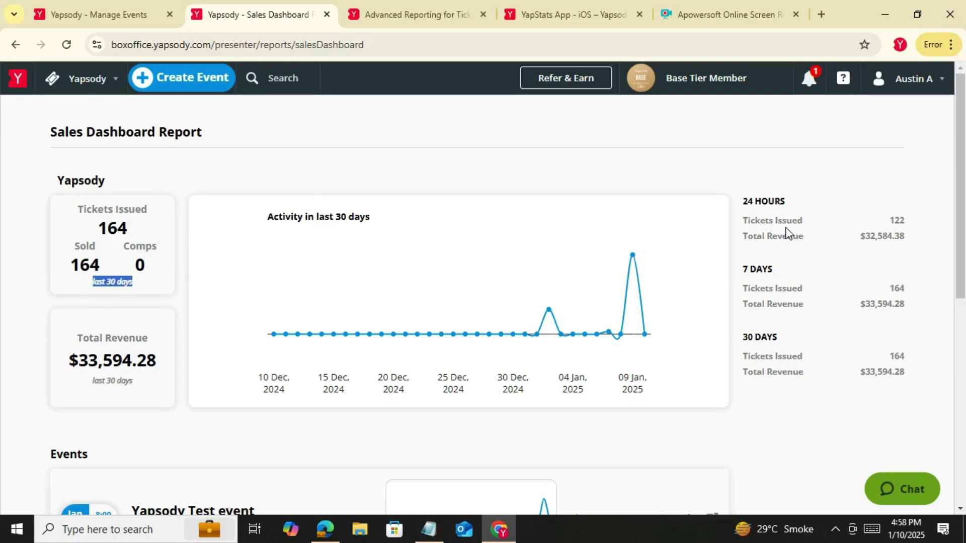
{"action": "left_click_drag", "start_coordinate": [747, 207], "coordinate": [790, 207]}
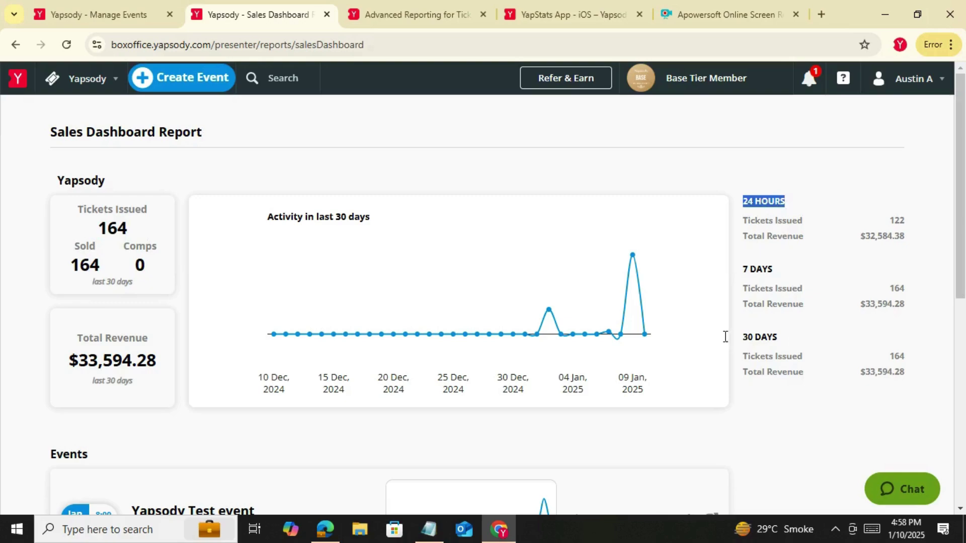
{"action": "left_click", "coordinate": [142, 391]}
{"action": "left_click_drag", "start_coordinate": [142, 391], "coordinate": [65, 336]}
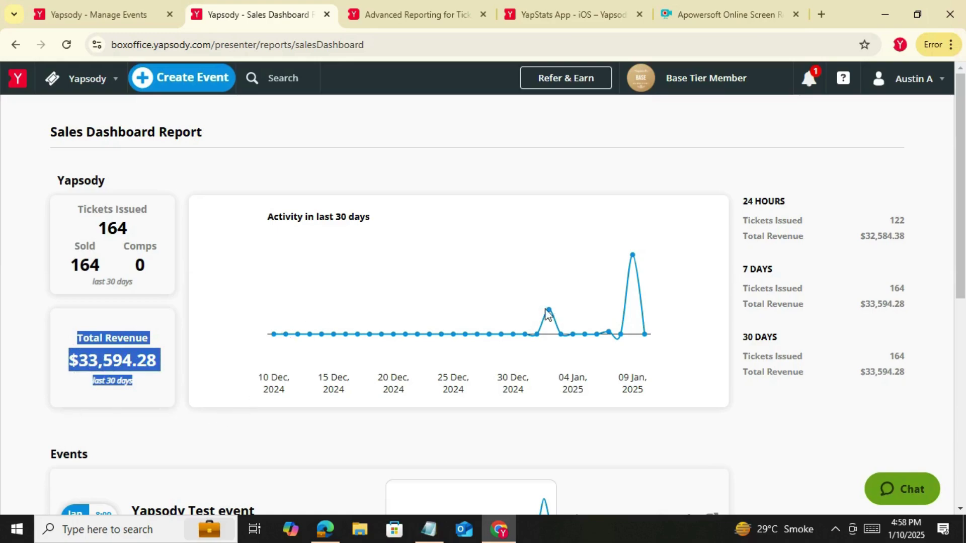
{"action": "mouse_move", "coordinate": [566, 333]}
Open the Quickstats report from the Yapsody Reports menu and scroll through it
{"action": "left_click", "coordinate": [116, 81]}
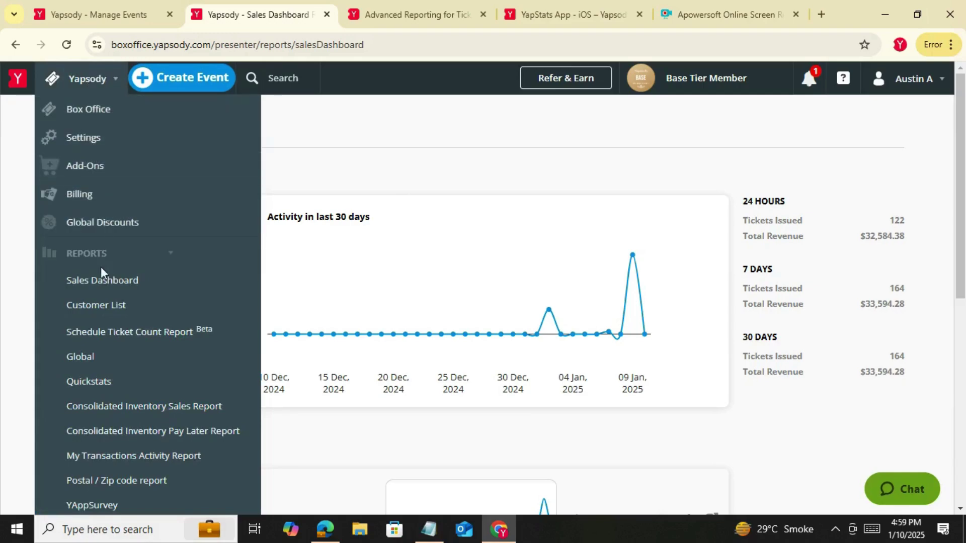
{"action": "left_click", "coordinate": [97, 386]}
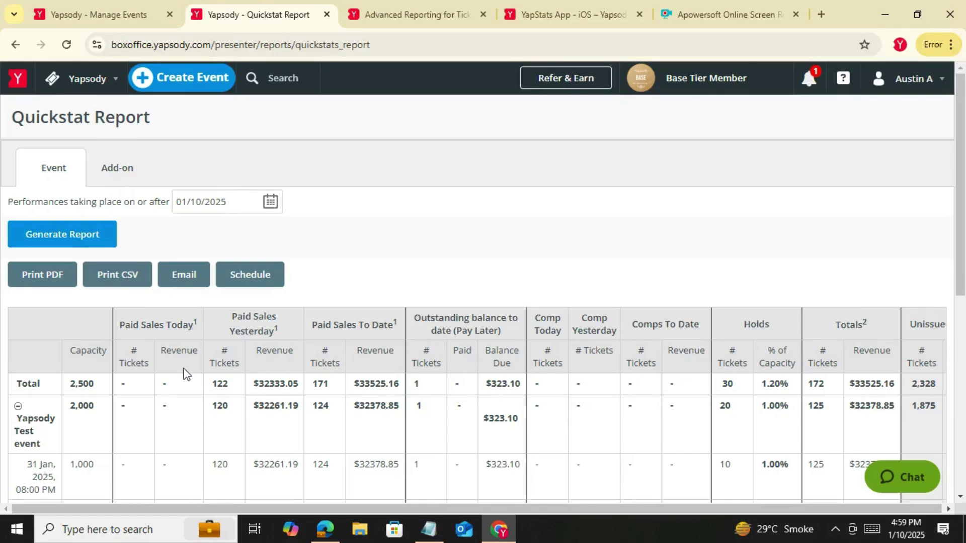
{"action": "scroll", "coordinate": [186, 374], "scroll_direction": "down", "scroll_amount": 3}
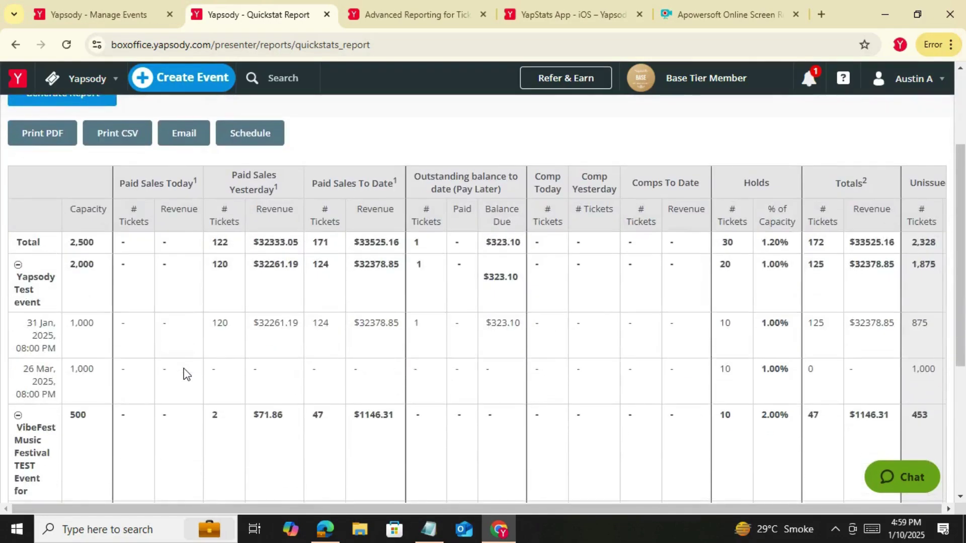
{"action": "scroll", "coordinate": [203, 330], "scroll_direction": "up", "scroll_amount": 2}
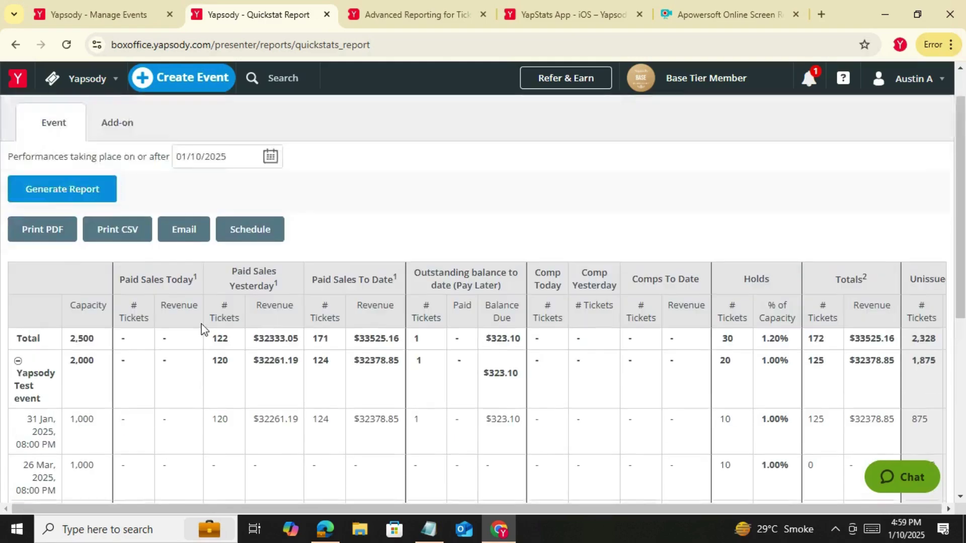
{"action": "scroll", "coordinate": [204, 329], "scroll_direction": "up", "scroll_amount": 1}
{"action": "scroll", "coordinate": [203, 327], "scroll_direction": "down", "scroll_amount": 2}
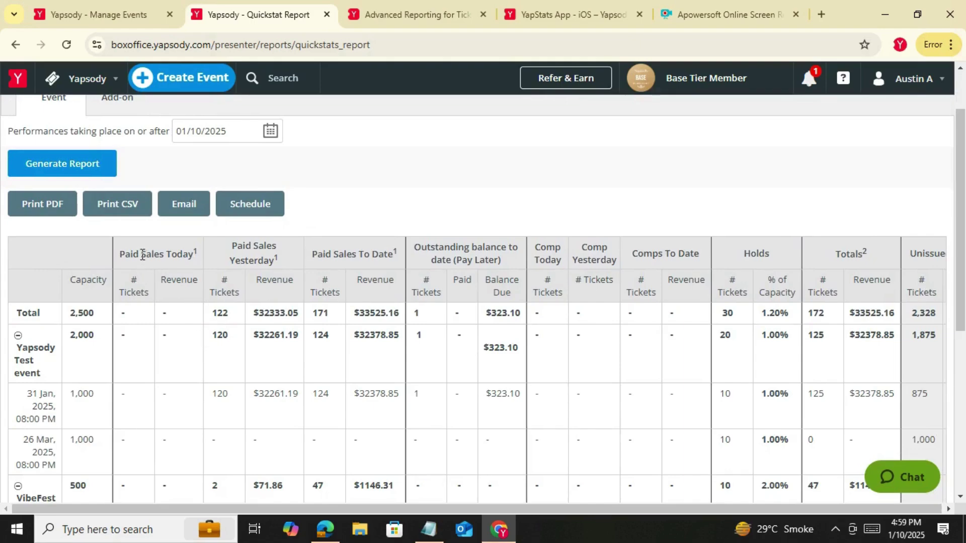
Highlight the Paid Sales headings, Totals Revenue, Outstanding balance and the 2,500 capacity figure
{"action": "left_click_drag", "start_coordinate": [140, 254], "coordinate": [193, 261]}
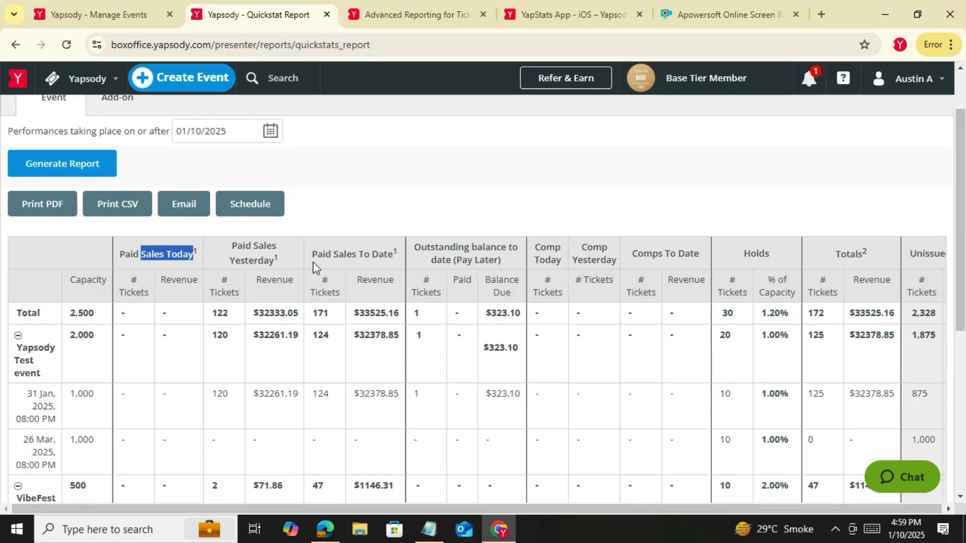
{"action": "left_click", "coordinate": [276, 261]}
{"action": "left_click_drag", "start_coordinate": [276, 261], "coordinate": [231, 262]}
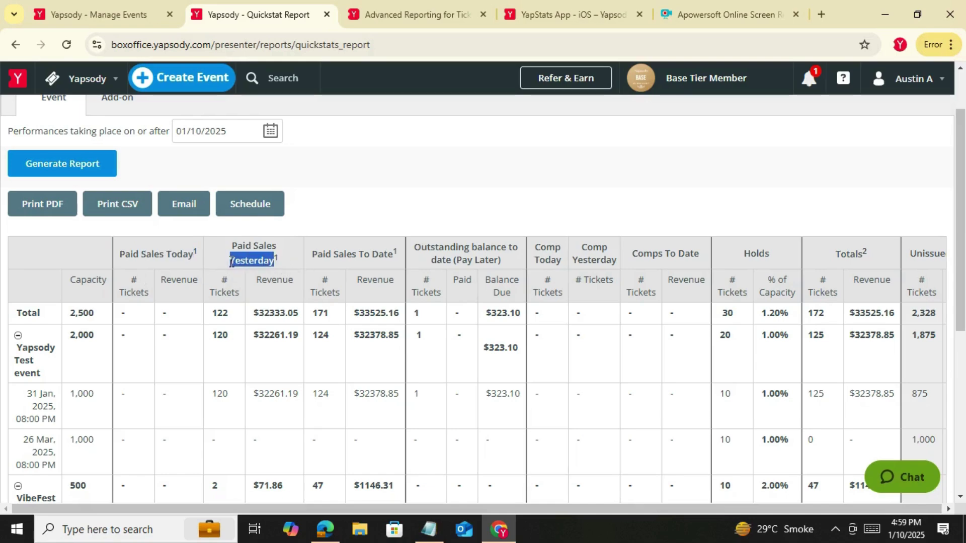
{"action": "left_click_drag", "start_coordinate": [312, 256], "coordinate": [395, 266]}
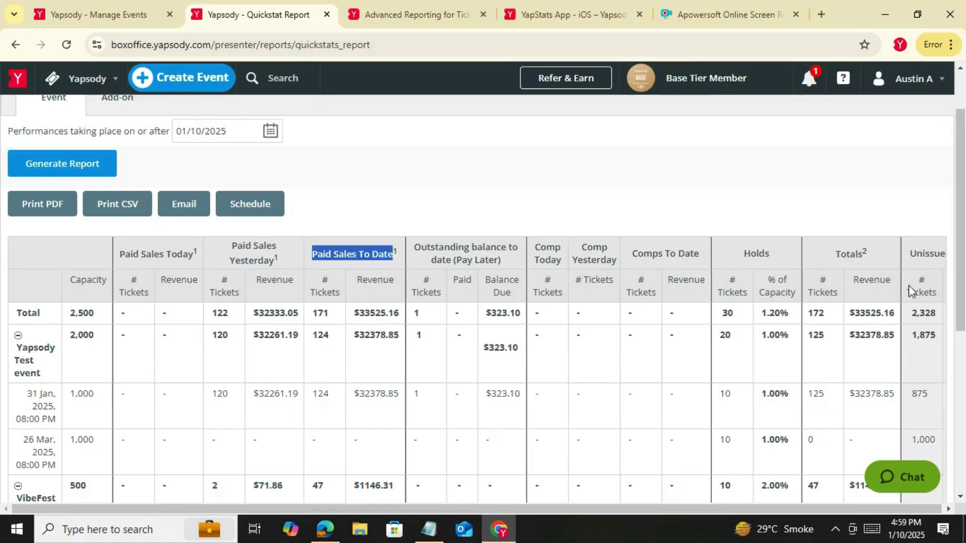
{"action": "left_click_drag", "start_coordinate": [738, 509], "coordinate": [802, 499]}
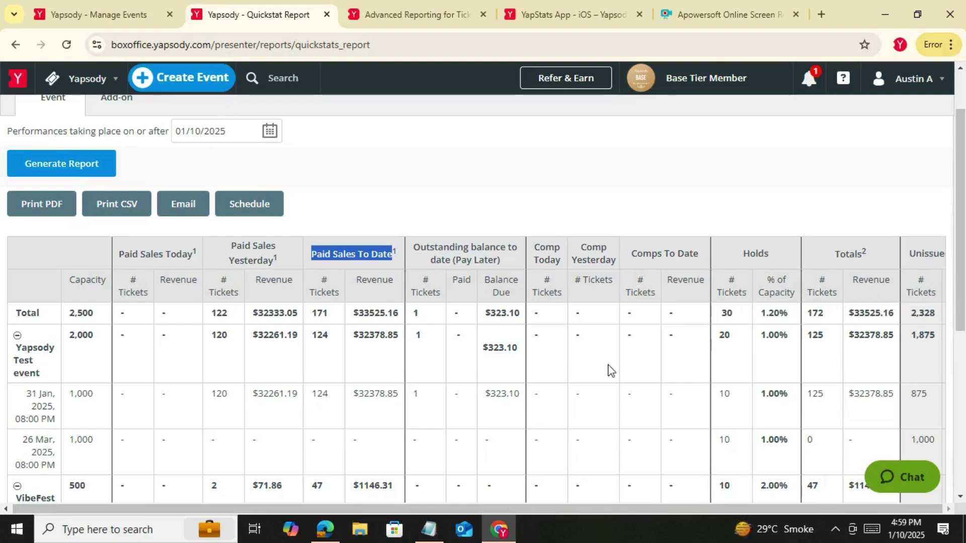
{"action": "double_click", "coordinate": [855, 281]}
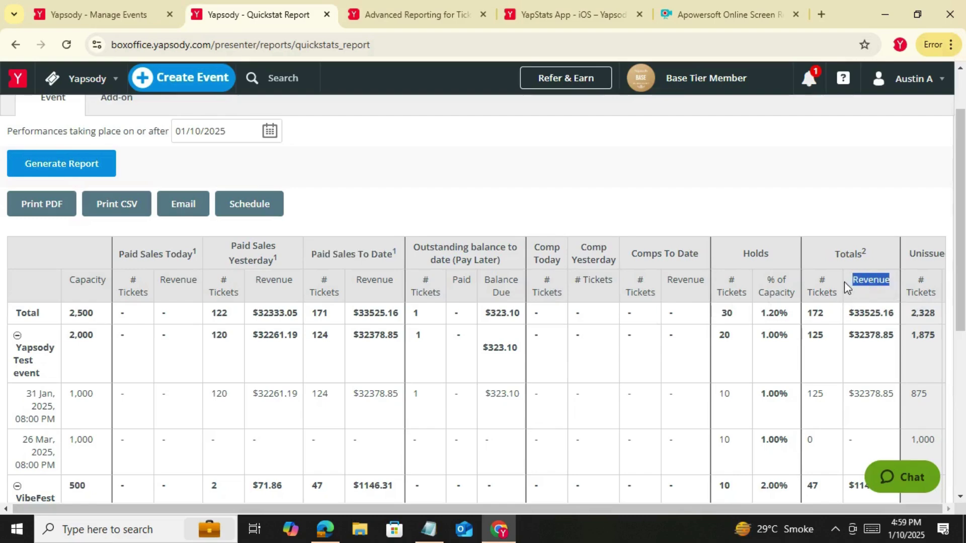
{"action": "left_click_drag", "start_coordinate": [515, 257], "coordinate": [416, 253]}
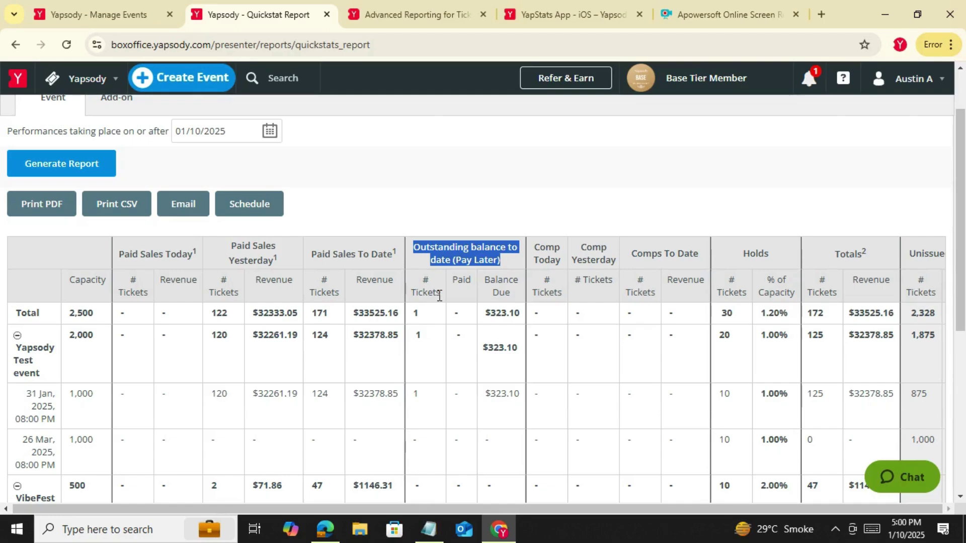
{"action": "left_click_drag", "start_coordinate": [94, 316], "coordinate": [71, 324]}
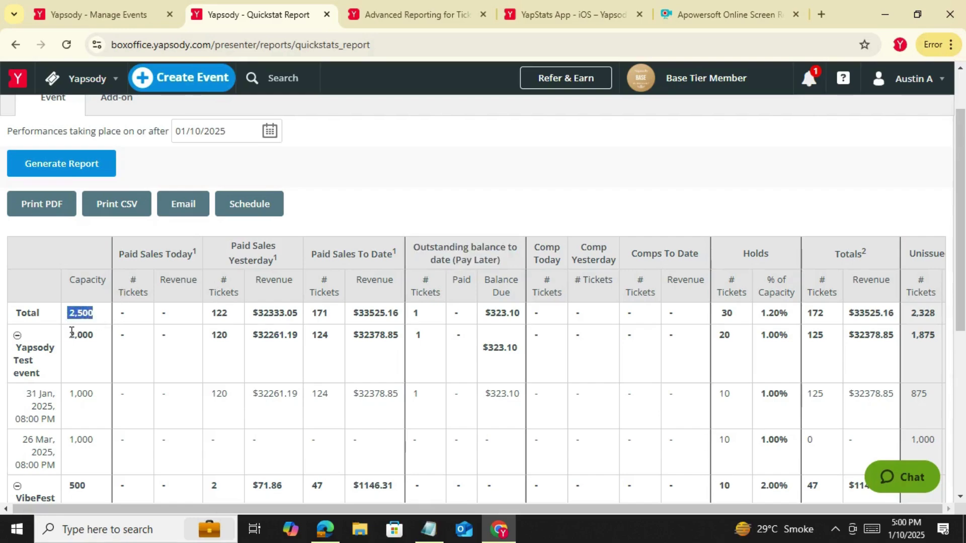
{"action": "scroll", "coordinate": [71, 326], "scroll_direction": "down", "scroll_amount": 4}
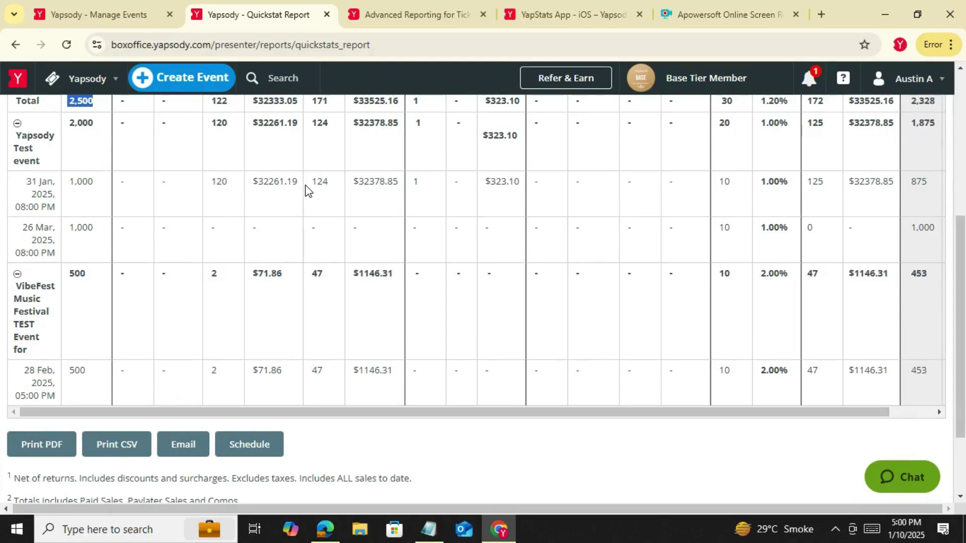
{"action": "scroll", "coordinate": [307, 191], "scroll_direction": "up", "scroll_amount": 5}
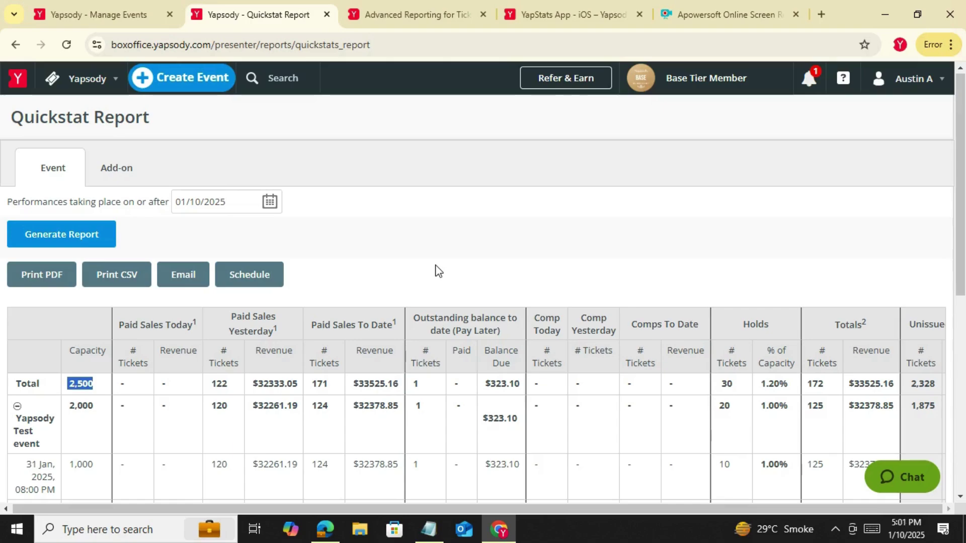
{"action": "left_click", "coordinate": [414, 250]}
{"action": "left_click", "coordinate": [599, 5]}
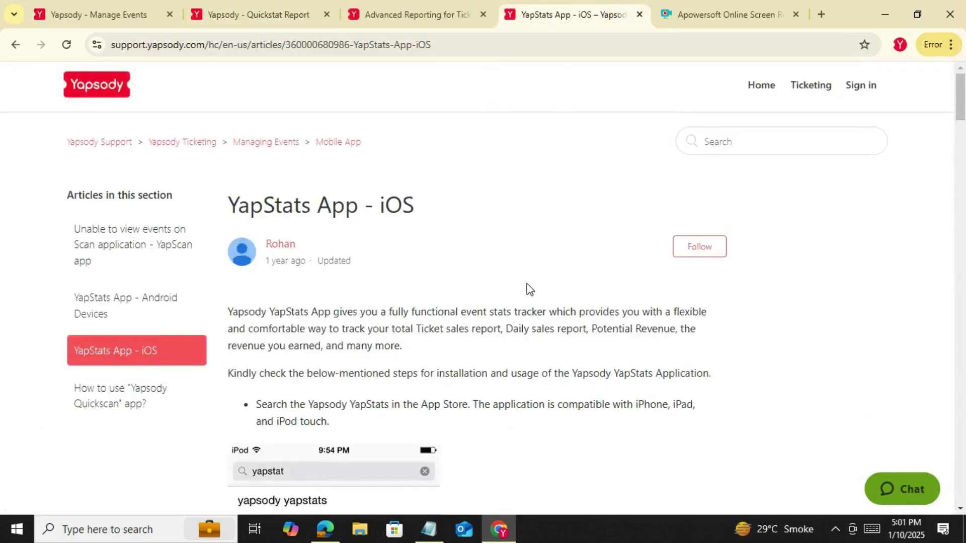
{"action": "scroll", "coordinate": [530, 287], "scroll_direction": "down", "scroll_amount": 3}
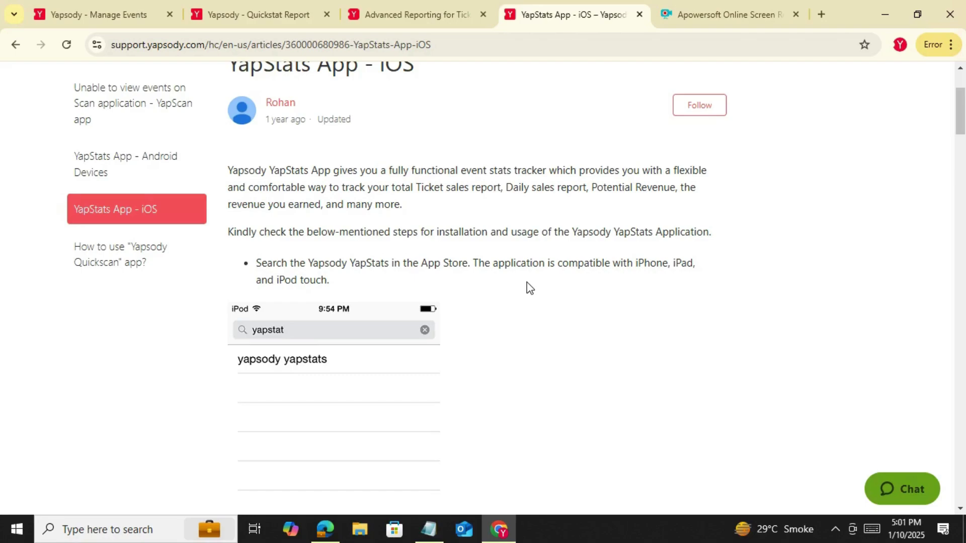
{"action": "scroll", "coordinate": [524, 278], "scroll_direction": "down", "scroll_amount": 3}
{"action": "left_click_drag", "start_coordinate": [237, 232], "coordinate": [317, 237]}
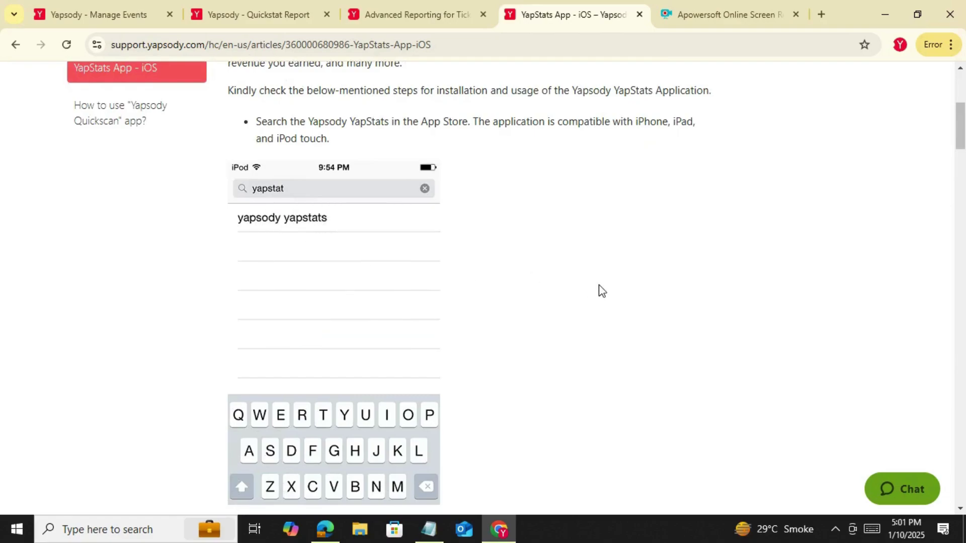
{"action": "scroll", "coordinate": [603, 287], "scroll_direction": "down", "scroll_amount": 9}
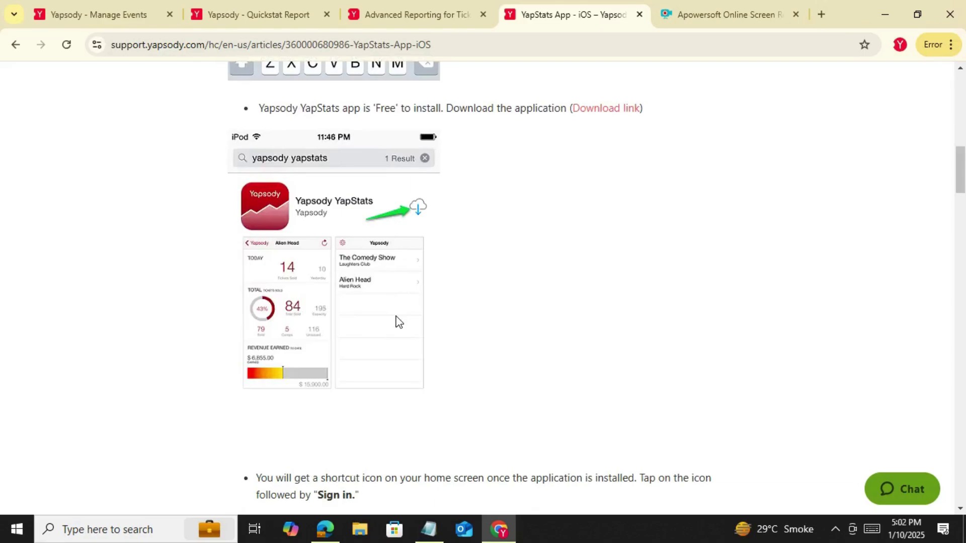
{"action": "scroll", "coordinate": [478, 318], "scroll_direction": "down", "scroll_amount": 9}
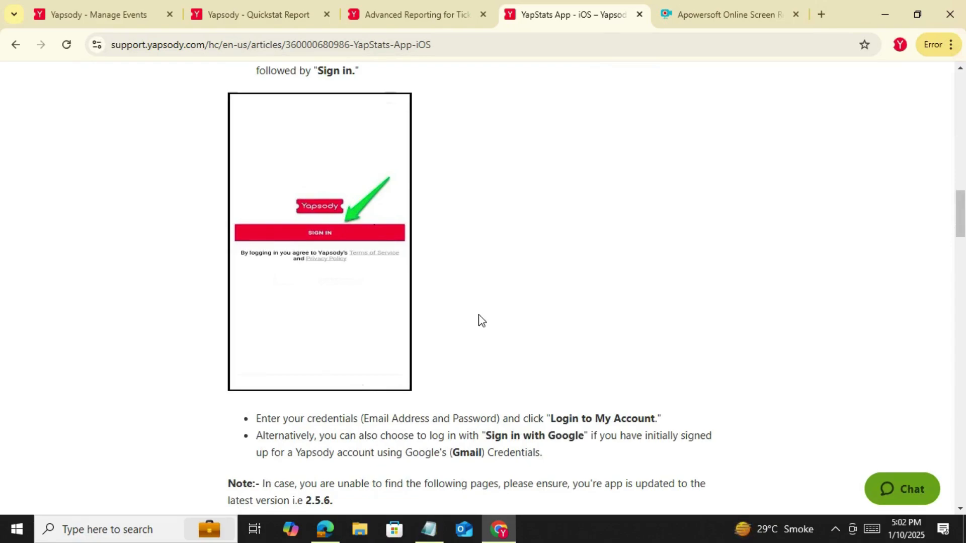
{"action": "scroll", "coordinate": [479, 314], "scroll_direction": "down", "scroll_amount": 18}
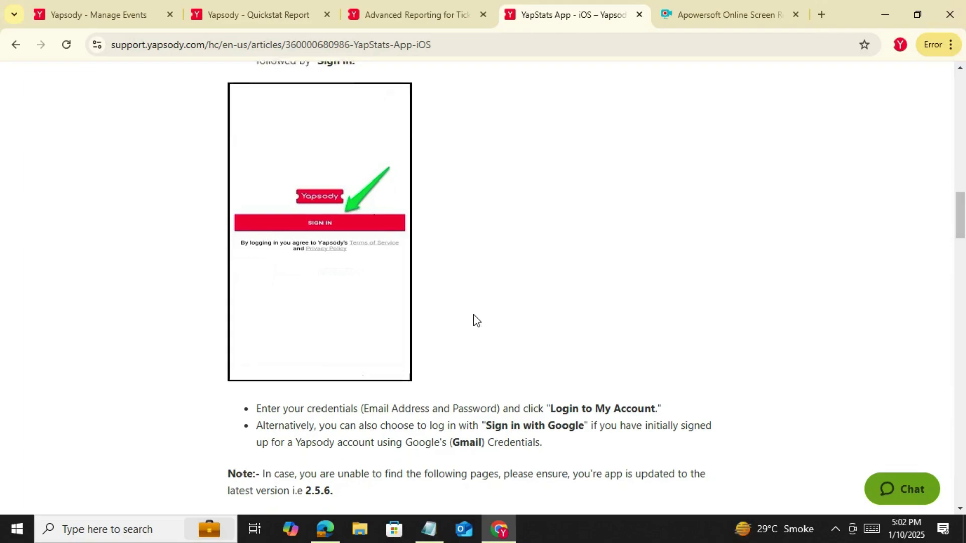
{"action": "scroll", "coordinate": [476, 318], "scroll_direction": "down", "scroll_amount": 12}
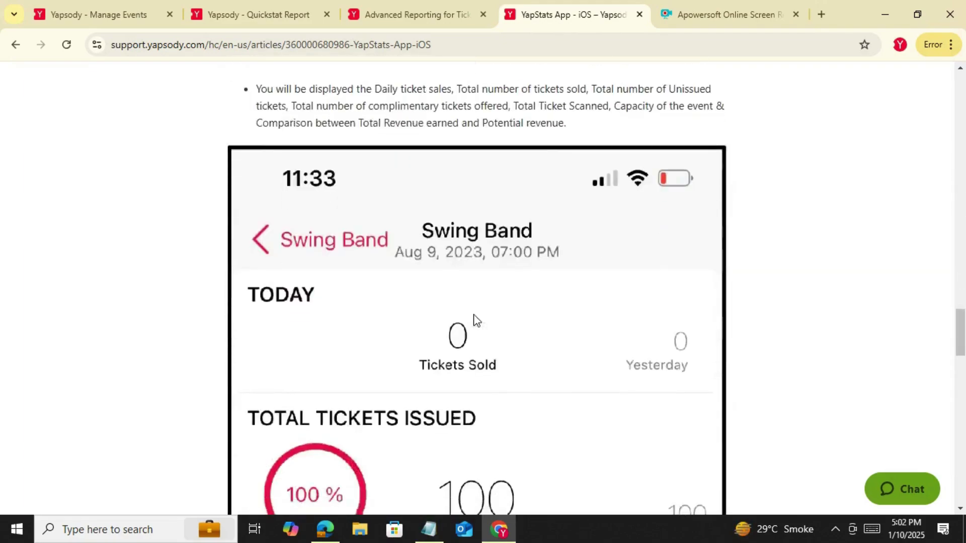
{"action": "scroll", "coordinate": [486, 376], "scroll_direction": "down", "scroll_amount": 4}
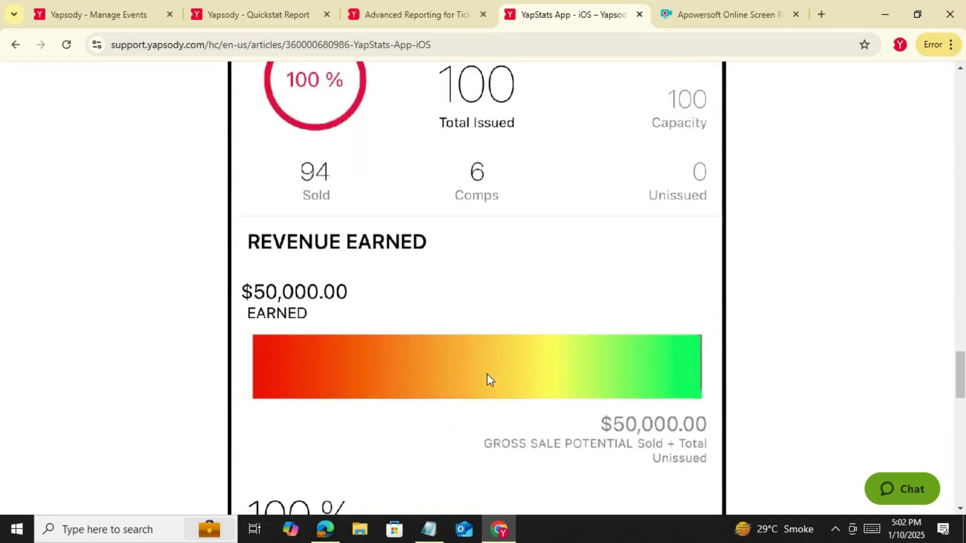
{"action": "scroll", "coordinate": [487, 377], "scroll_direction": "up", "scroll_amount": 8}
{"action": "scroll", "coordinate": [487, 379], "scroll_direction": "up", "scroll_amount": 3}
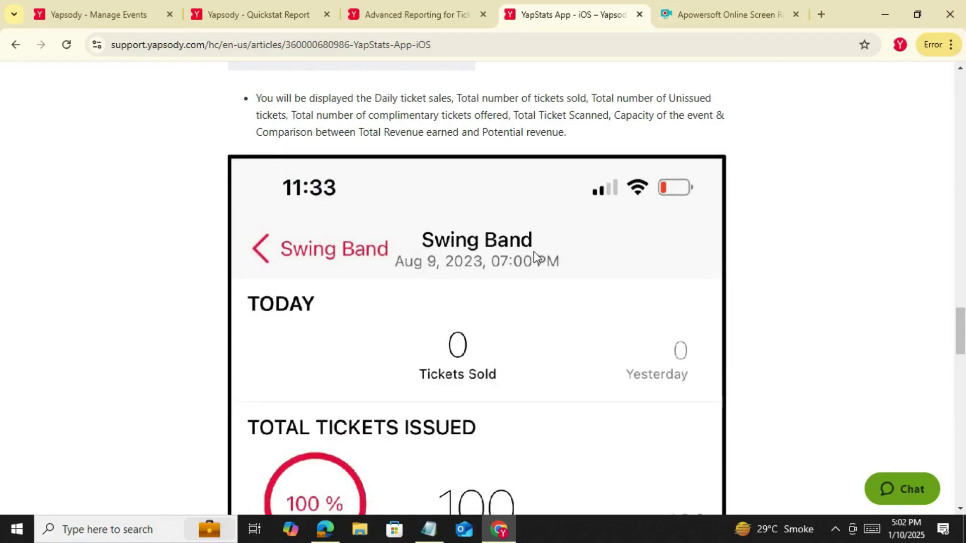
{"action": "scroll", "coordinate": [541, 268], "scroll_direction": "down", "scroll_amount": 4}
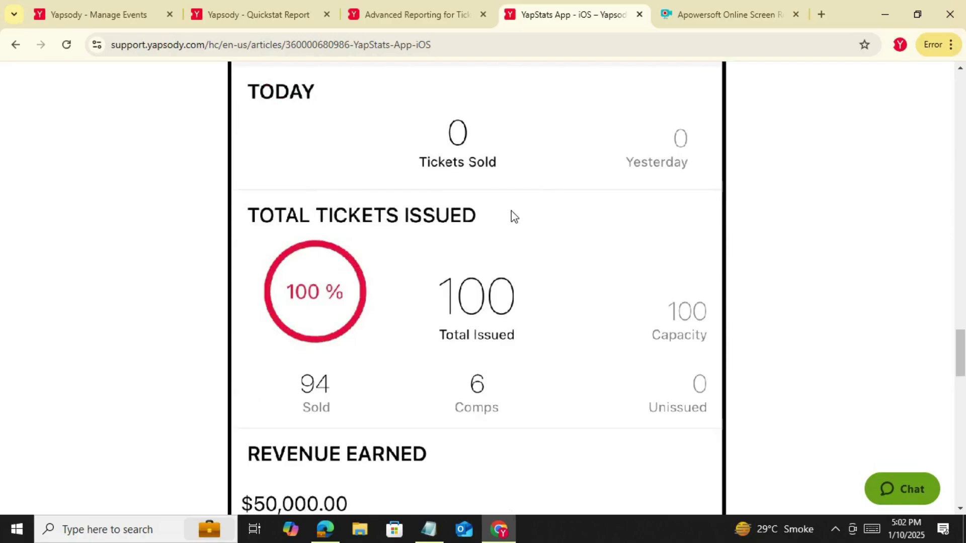
{"action": "scroll", "coordinate": [513, 217], "scroll_direction": "down", "scroll_amount": 1}
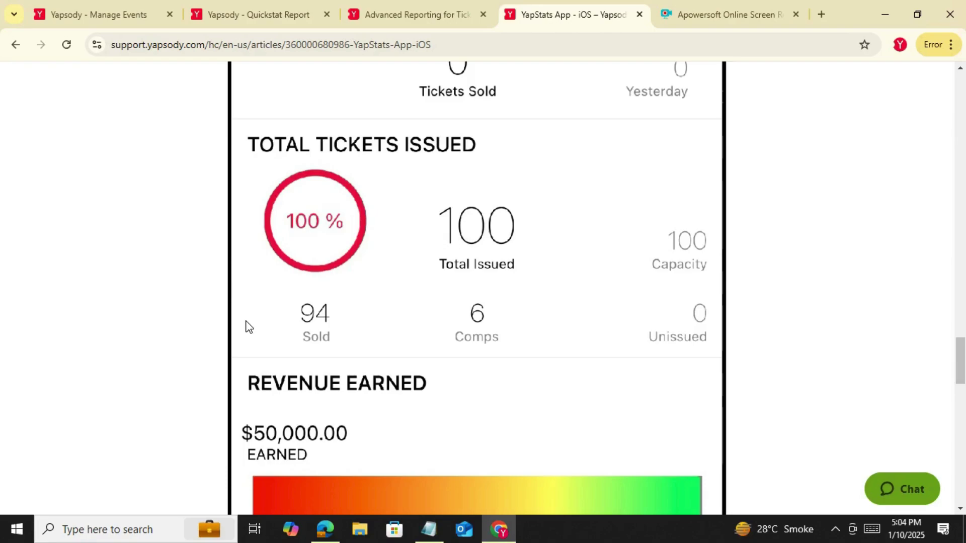
Close the YapStats help article and open the Global Reports page from Manage Events
{"action": "left_click", "coordinate": [639, 14]}
{"action": "left_click", "coordinate": [280, 15]}
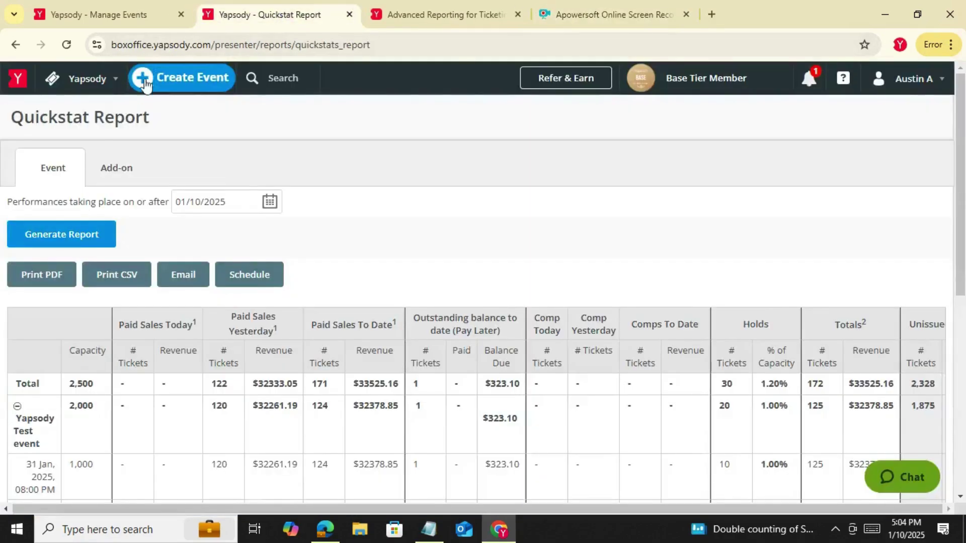
{"action": "left_click", "coordinate": [114, 11]}
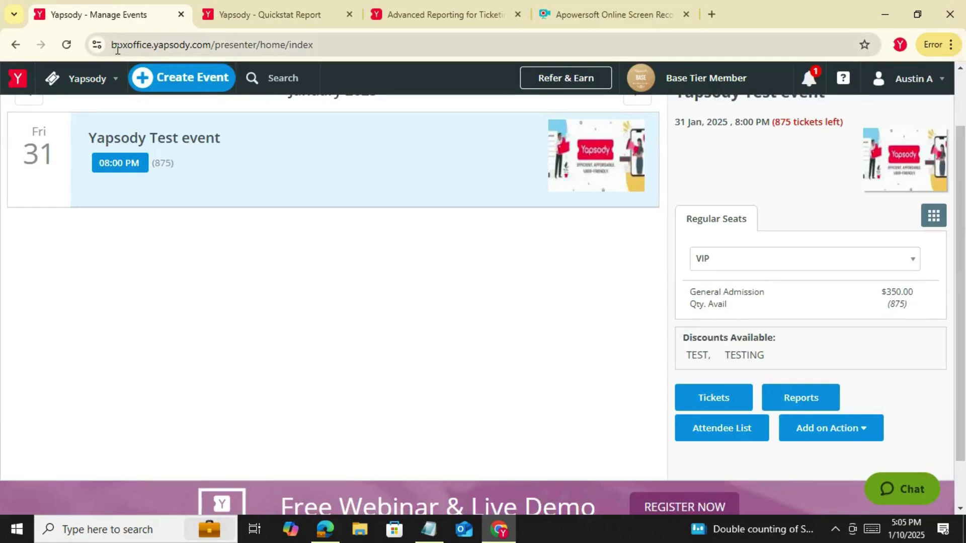
{"action": "left_click", "coordinate": [83, 78]}
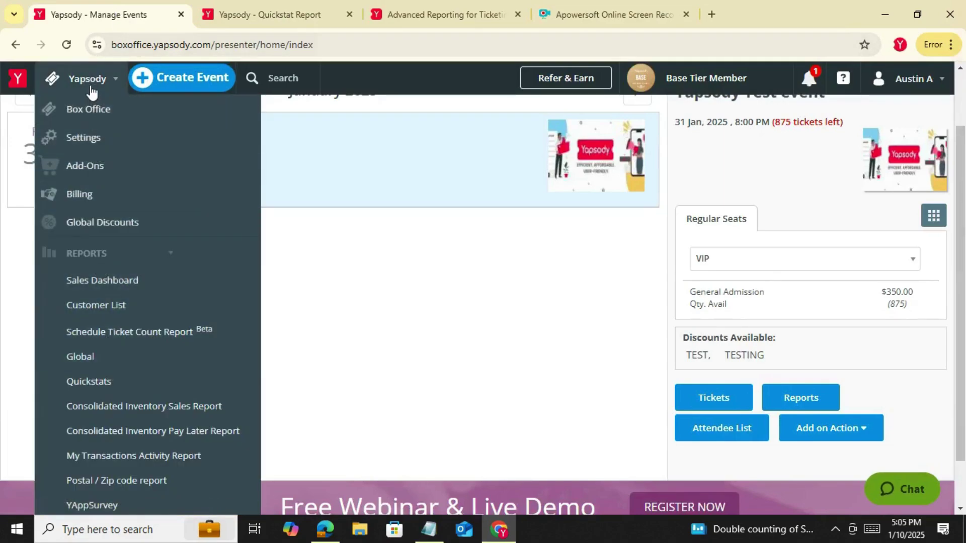
{"action": "left_click", "coordinate": [89, 356]}
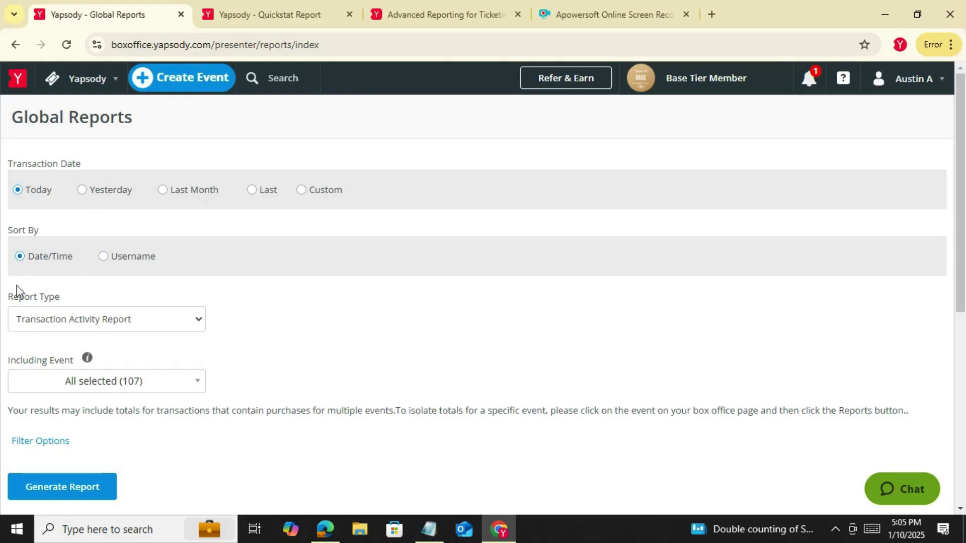
Generate the Transaction Activity Report for Today's transactions, which returns no records
{"action": "scroll", "coordinate": [55, 381], "scroll_direction": "down", "scroll_amount": 1}
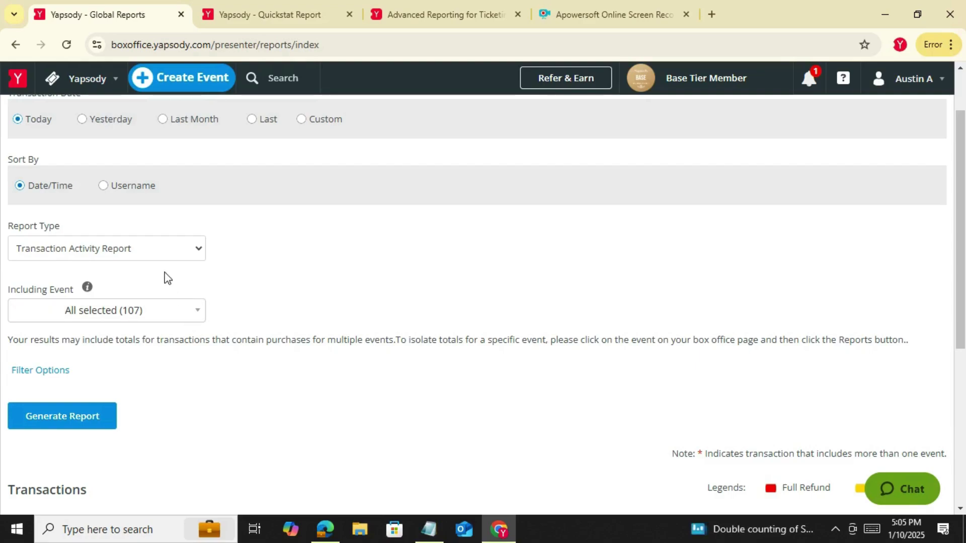
{"action": "left_click", "coordinate": [159, 256]}
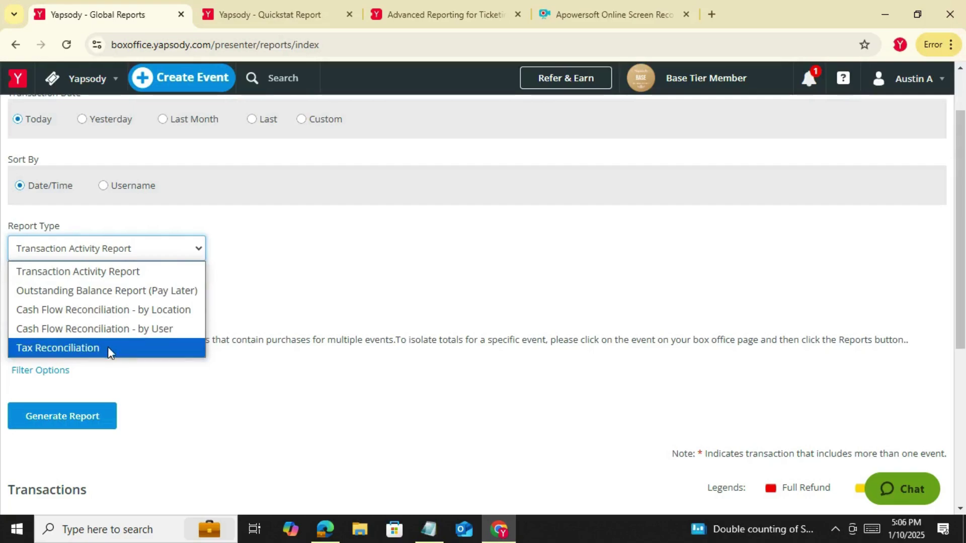
{"action": "left_click", "coordinate": [121, 271]}
{"action": "left_click", "coordinate": [60, 430]}
{"action": "scroll", "coordinate": [340, 343], "scroll_direction": "down", "scroll_amount": 4}
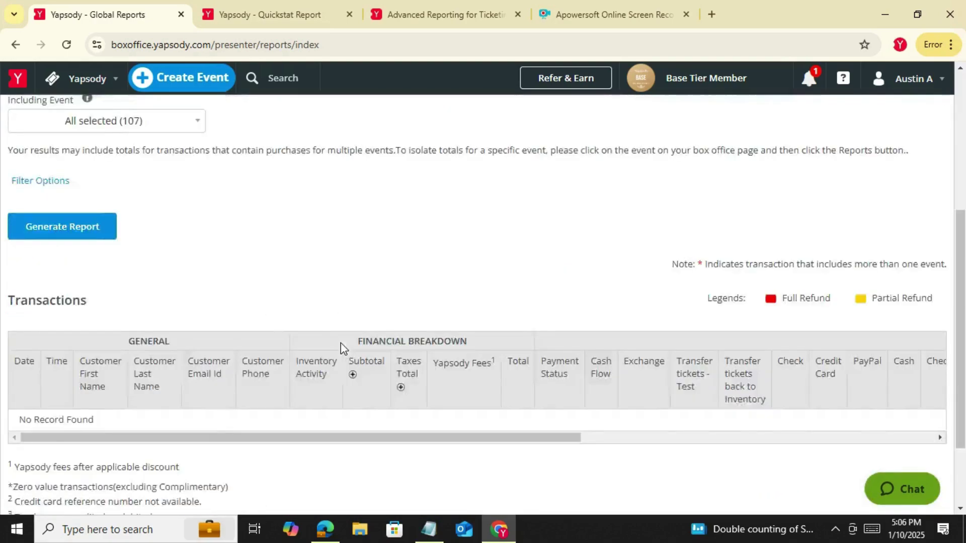
{"action": "scroll", "coordinate": [340, 343], "scroll_direction": "down", "scroll_amount": 2}
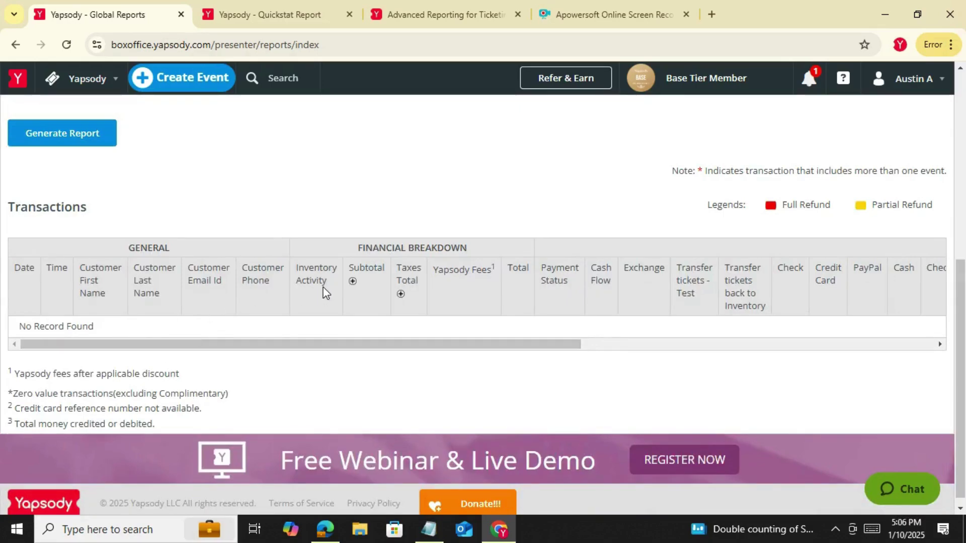
{"action": "scroll", "coordinate": [255, 271], "scroll_direction": "up", "scroll_amount": 10}
Rerun the Transaction Activity Report with transaction date set to the last 90 days
{"action": "left_click", "coordinate": [260, 189]}
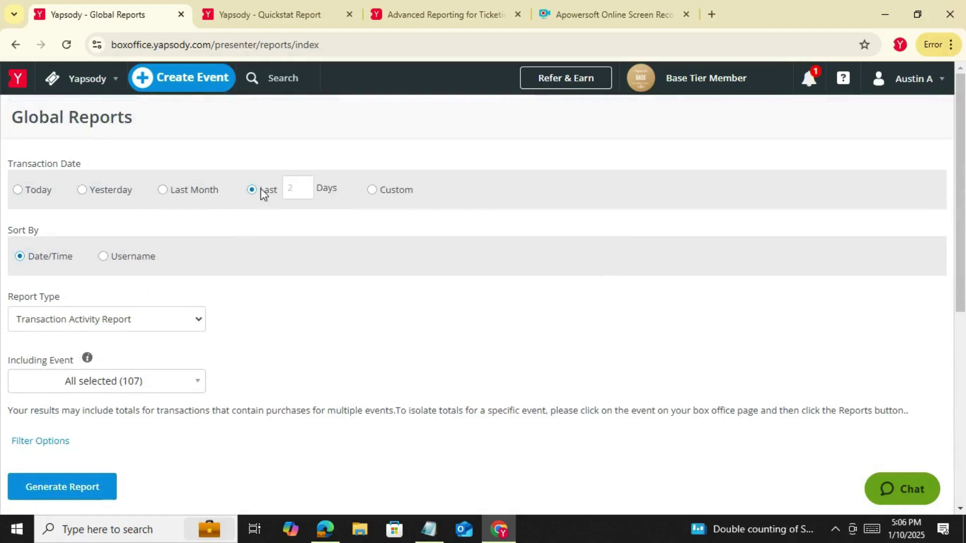
{"action": "left_click", "coordinate": [296, 191]}
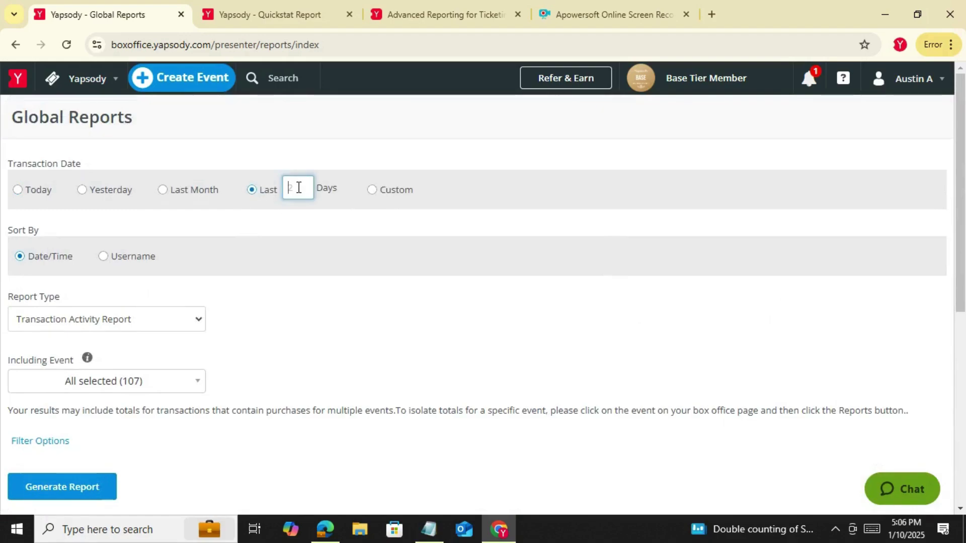
{"action": "type", "text": "90"}
{"action": "scroll", "coordinate": [198, 371], "scroll_direction": "down", "scroll_amount": 4}
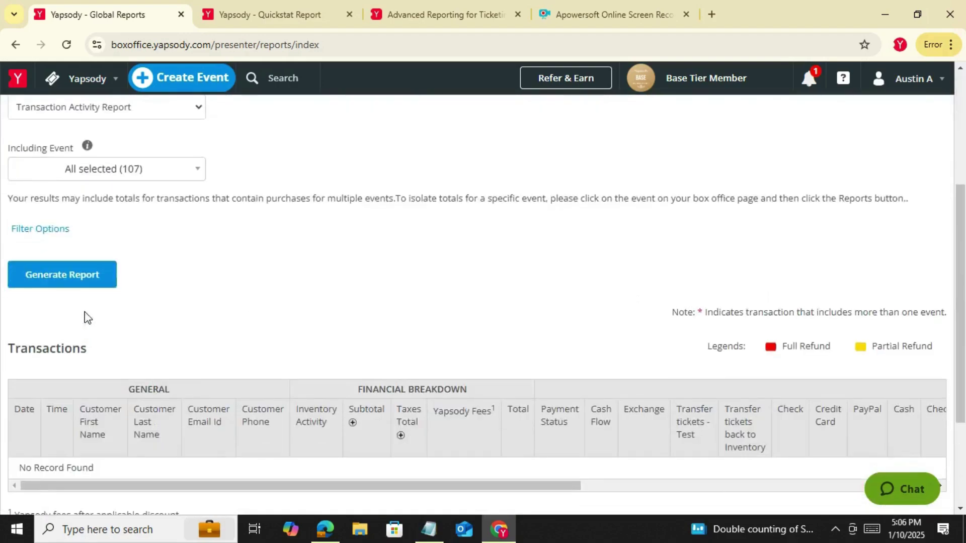
{"action": "left_click", "coordinate": [84, 283]}
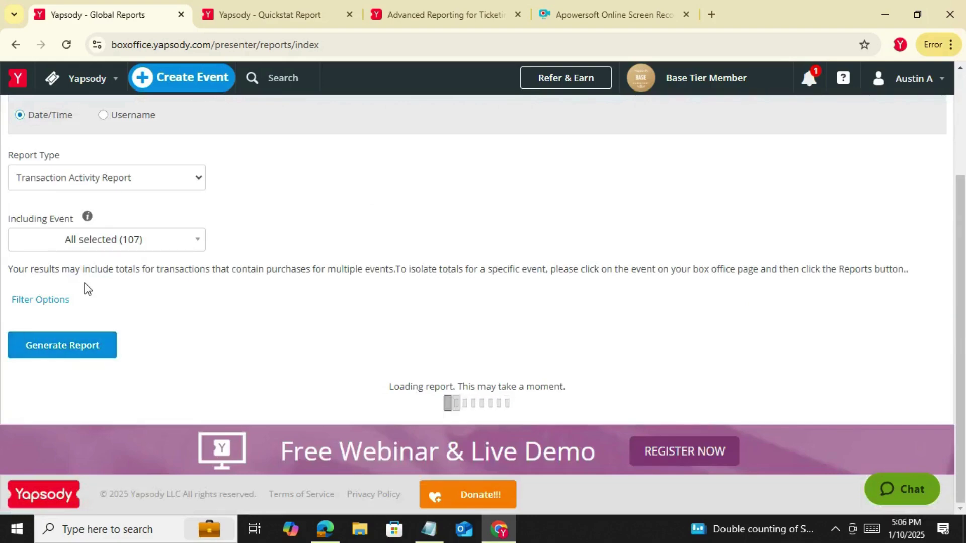
Review the listed 9 Jan 2025 transactions, highlighting entries in the Inventory Activity column
{"action": "scroll", "coordinate": [84, 283], "scroll_direction": "down", "scroll_amount": 4}
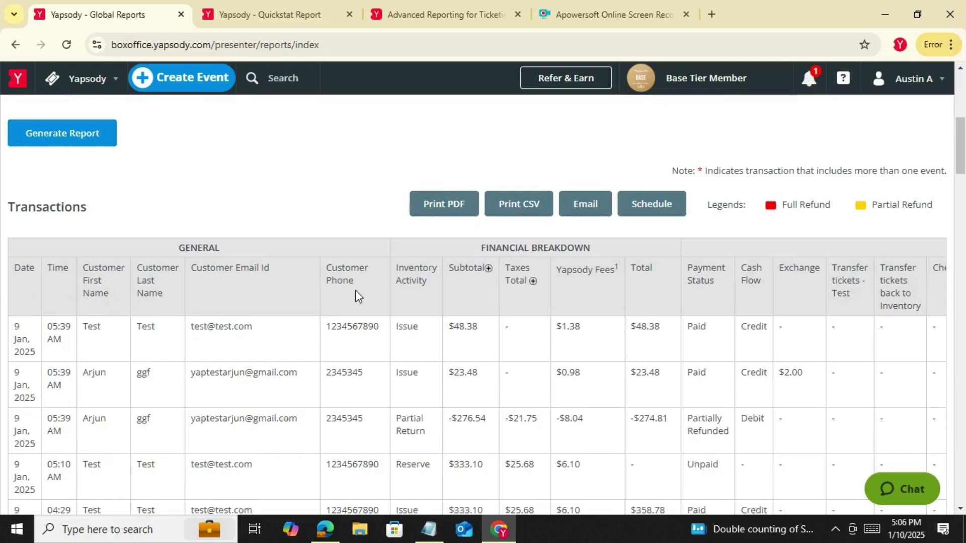
{"action": "left_click_drag", "start_coordinate": [433, 279], "coordinate": [396, 264]}
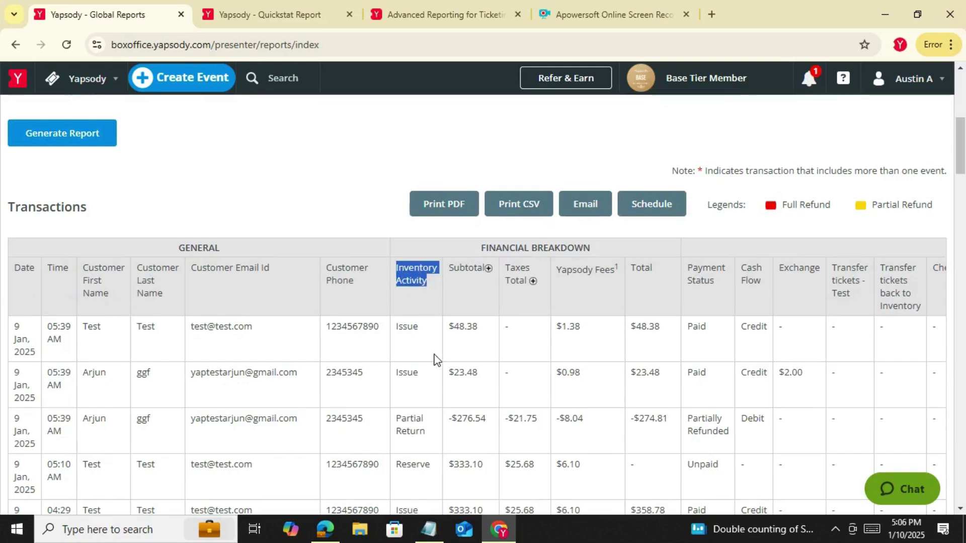
{"action": "scroll", "coordinate": [431, 347], "scroll_direction": "down", "scroll_amount": 1}
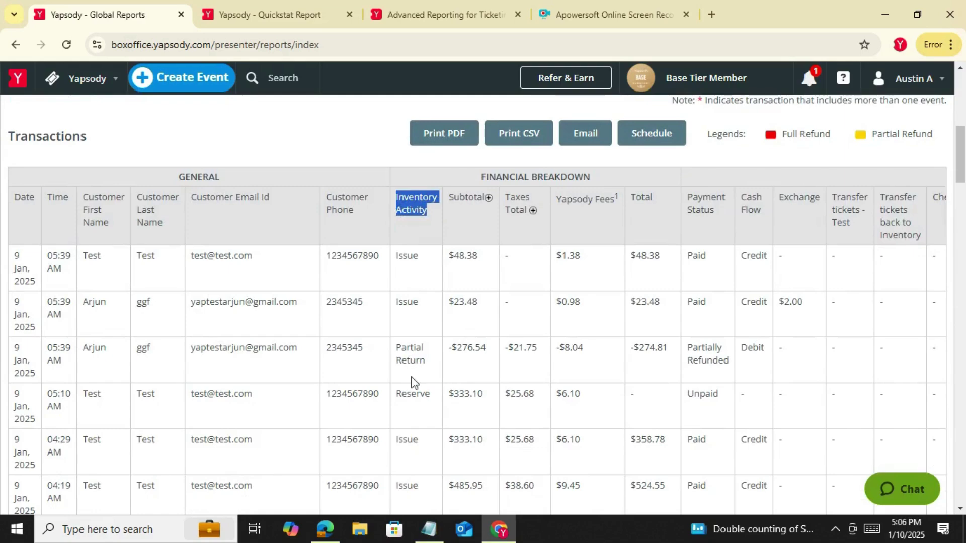
{"action": "scroll", "coordinate": [418, 438], "scroll_direction": "down", "scroll_amount": 1}
{"action": "left_click_drag", "start_coordinate": [432, 324], "coordinate": [398, 326]}
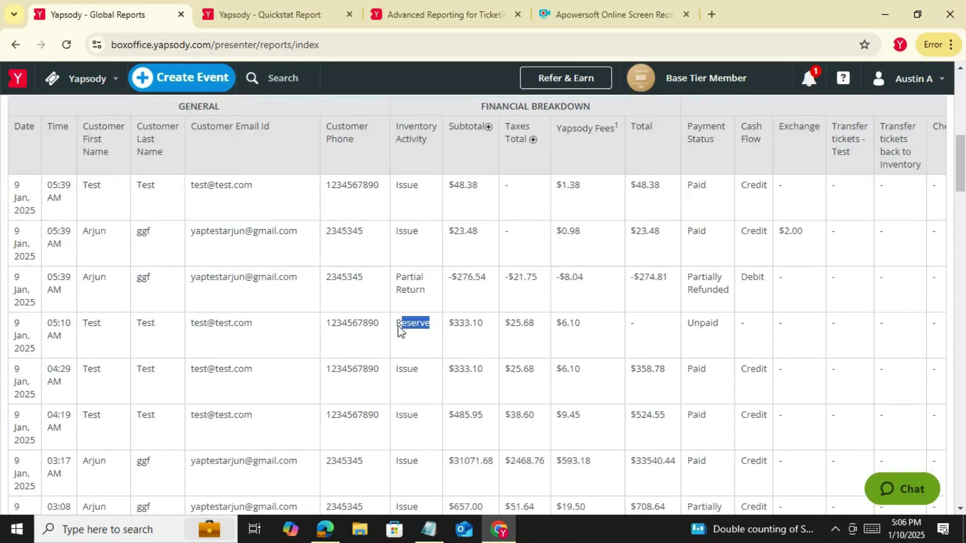
{"action": "scroll", "coordinate": [421, 355], "scroll_direction": "down", "scroll_amount": 3}
{"action": "scroll", "coordinate": [421, 354], "scroll_direction": "up", "scroll_amount": 3}
{"action": "scroll", "coordinate": [421, 355], "scroll_direction": "up", "scroll_amount": 3}
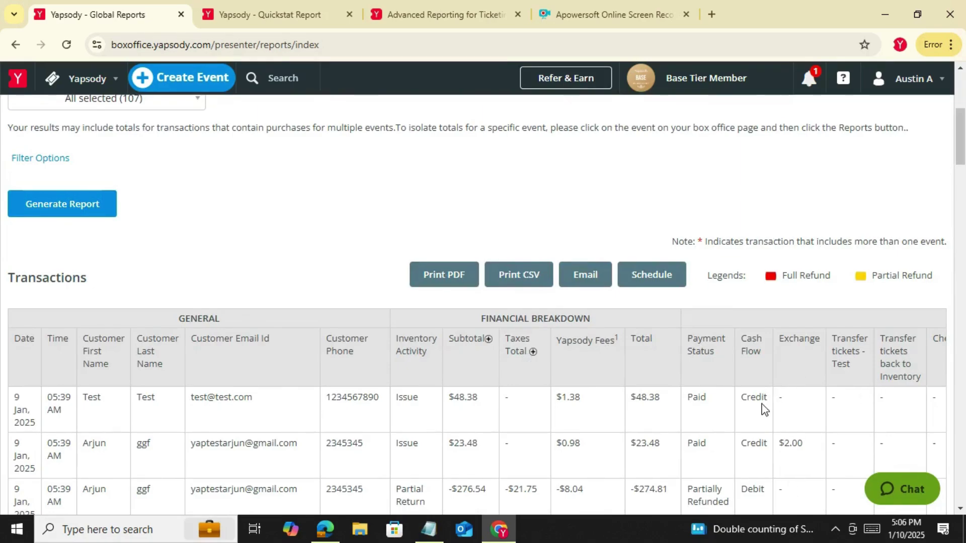
{"action": "scroll", "coordinate": [770, 403], "scroll_direction": "down", "scroll_amount": 3}
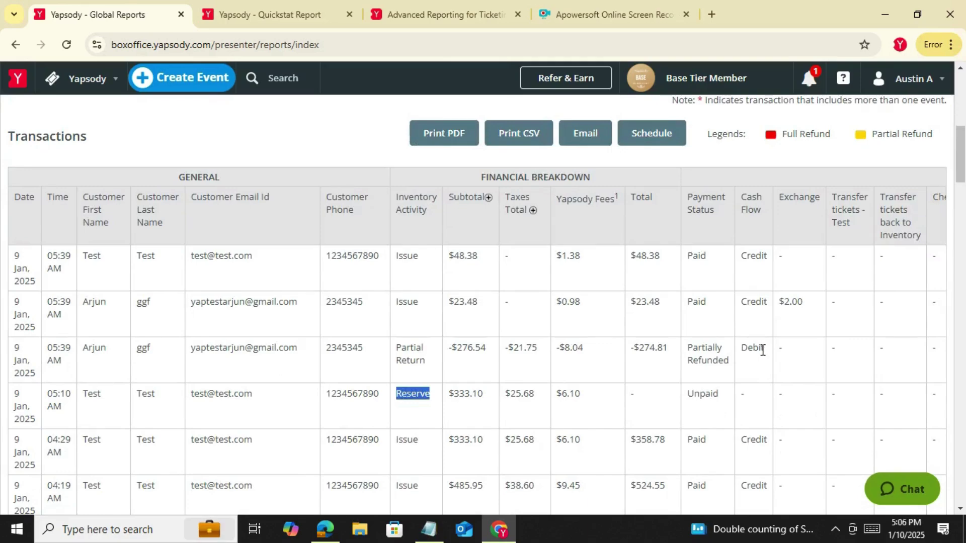
{"action": "scroll", "coordinate": [432, 307], "scroll_direction": "up", "scroll_amount": 4}
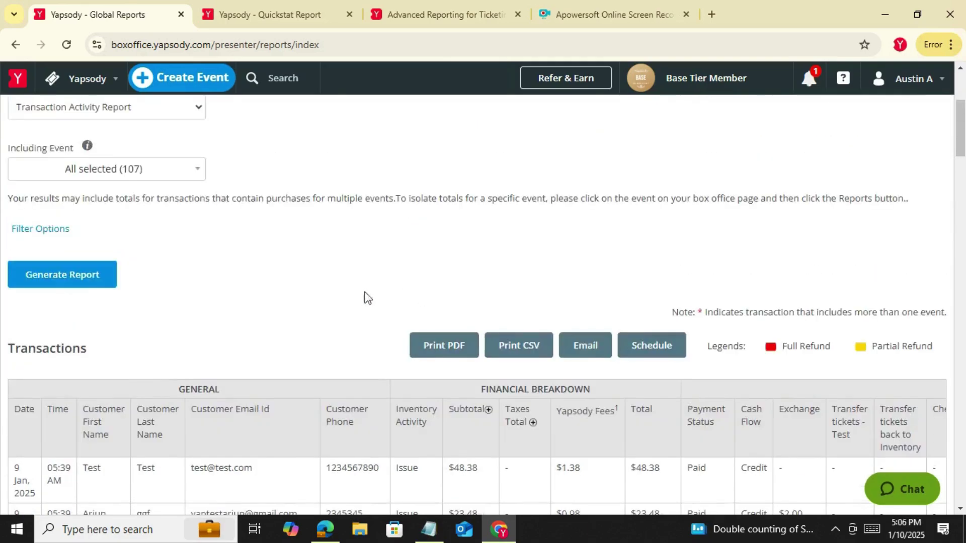
{"action": "scroll", "coordinate": [133, 186], "scroll_direction": "up", "scroll_amount": 1}
Generate the Outstanding Balance Report (Pay Later), showing one transaction with $358.78 balance due
{"action": "left_click", "coordinate": [140, 187]}
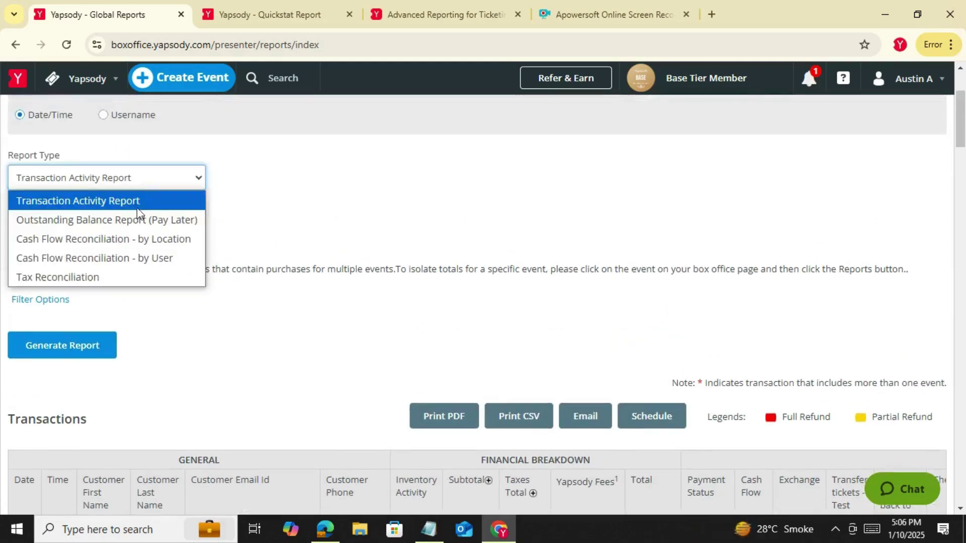
{"action": "left_click", "coordinate": [132, 216]}
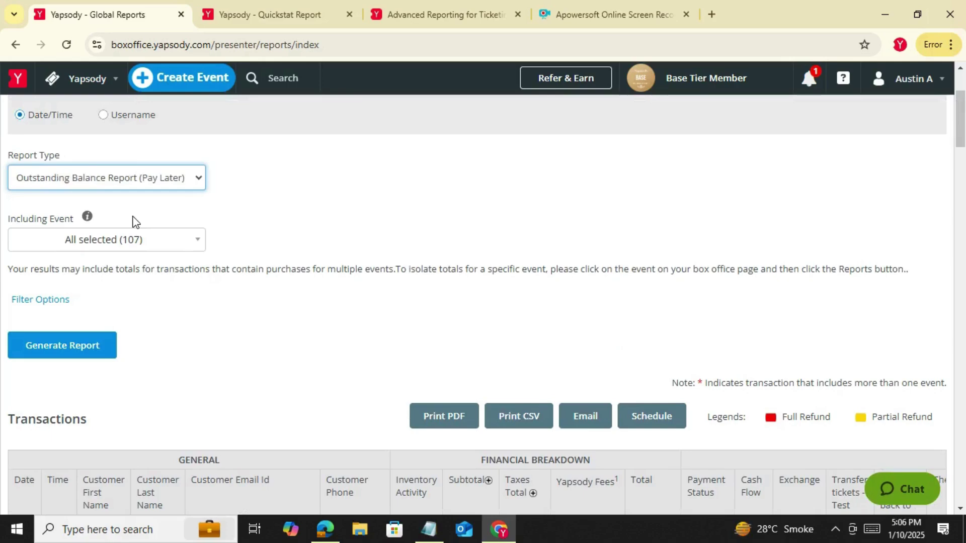
{"action": "left_click", "coordinate": [99, 352]}
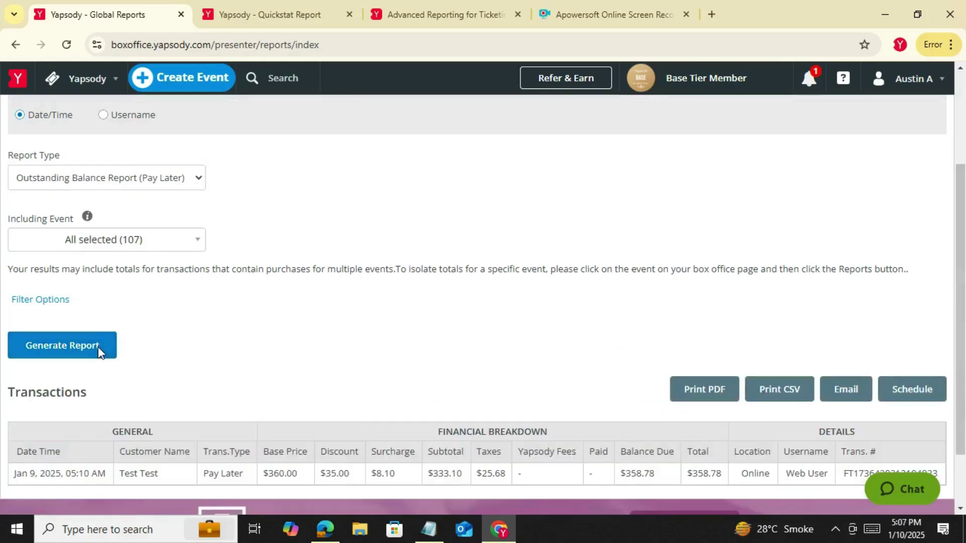
{"action": "scroll", "coordinate": [288, 327], "scroll_direction": "down", "scroll_amount": 3}
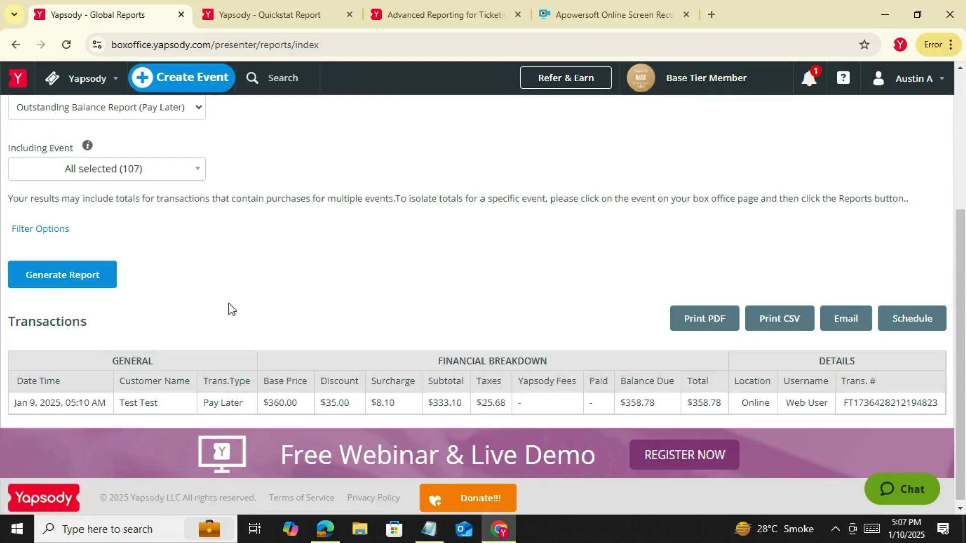
{"action": "scroll", "coordinate": [176, 261], "scroll_direction": "up", "scroll_amount": 1}
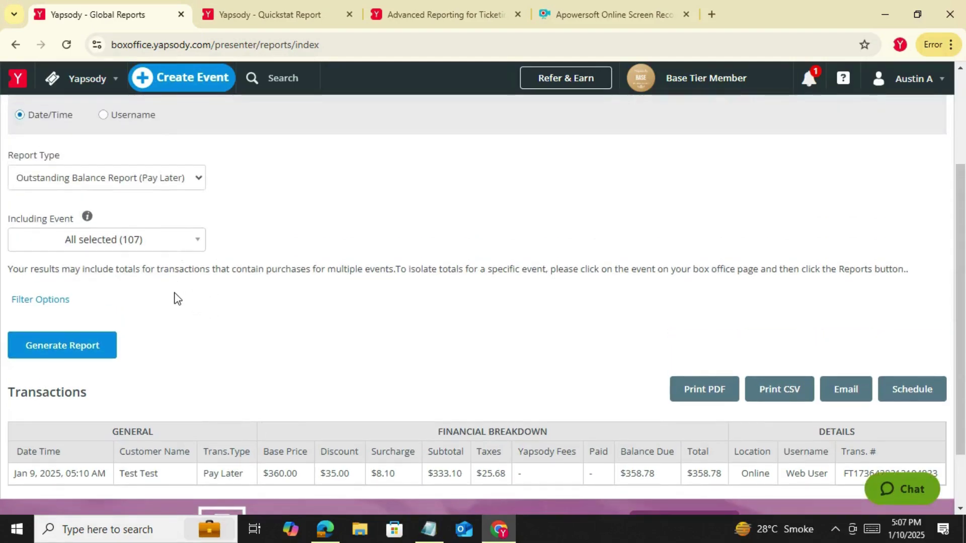
Generate and review the Cash Flow Reconciliation - by Location report
{"action": "left_click", "coordinate": [183, 174]}
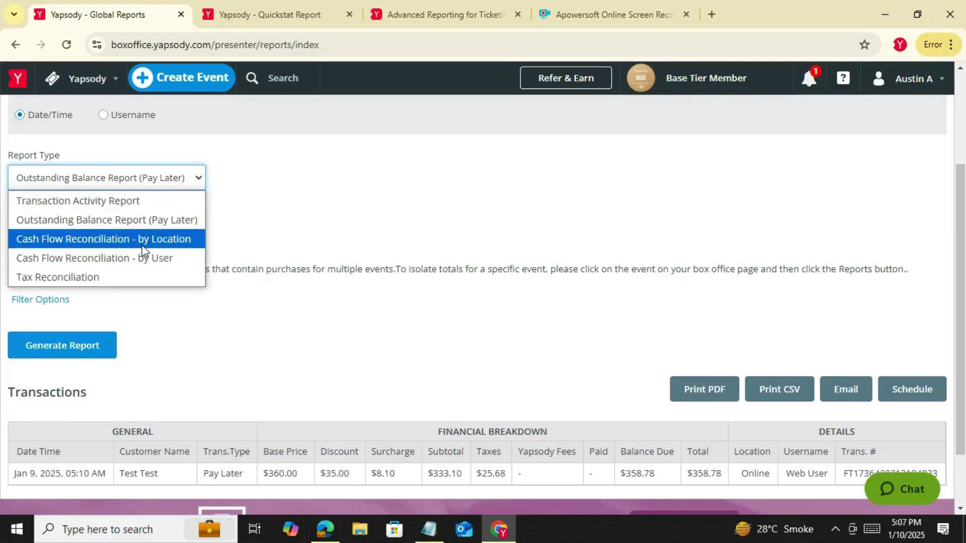
{"action": "left_click", "coordinate": [143, 246]}
{"action": "left_click", "coordinate": [90, 282]}
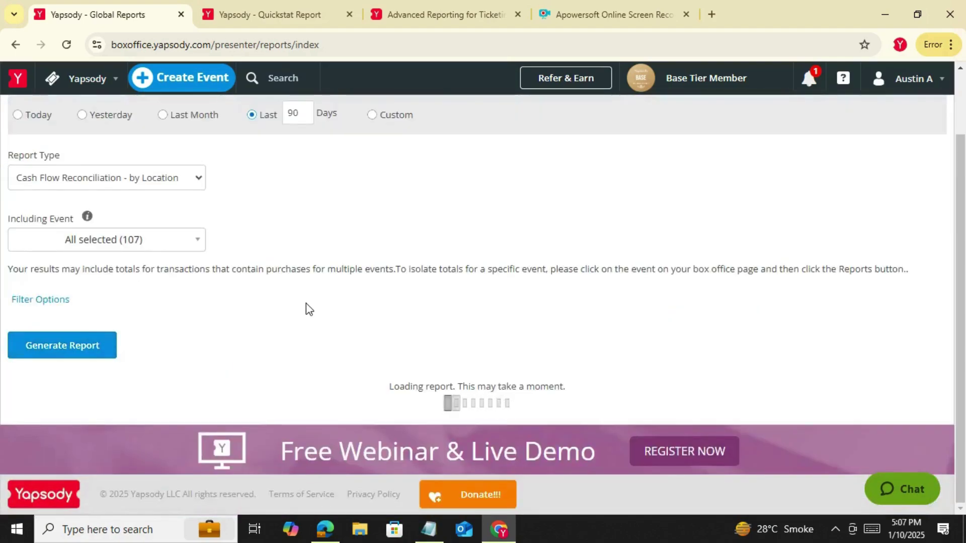
{"action": "scroll", "coordinate": [309, 309], "scroll_direction": "down", "scroll_amount": 2}
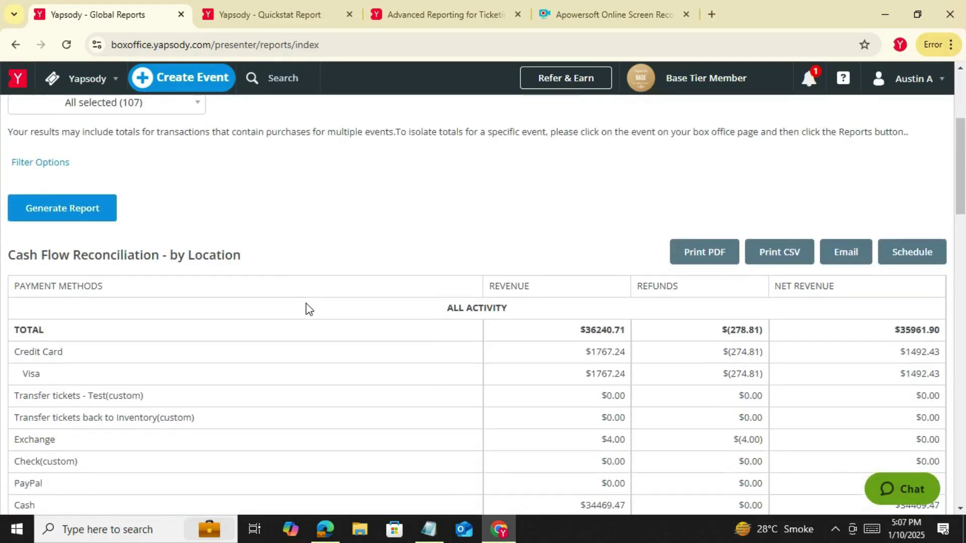
{"action": "scroll", "coordinate": [742, 351], "scroll_direction": "down", "scroll_amount": 1}
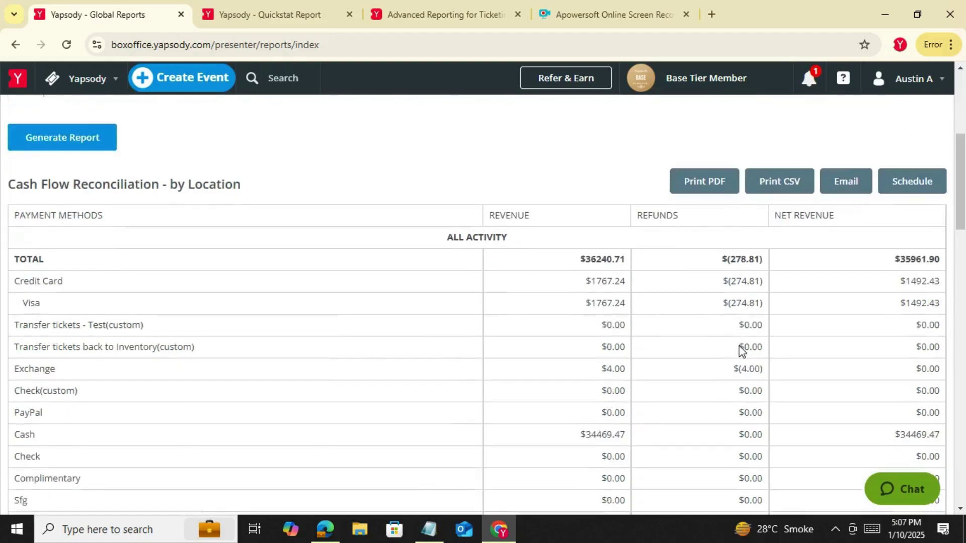
{"action": "scroll", "coordinate": [741, 350], "scroll_direction": "down", "scroll_amount": 6}
{"action": "scroll", "coordinate": [237, 354], "scroll_direction": "up", "scroll_amount": 3}
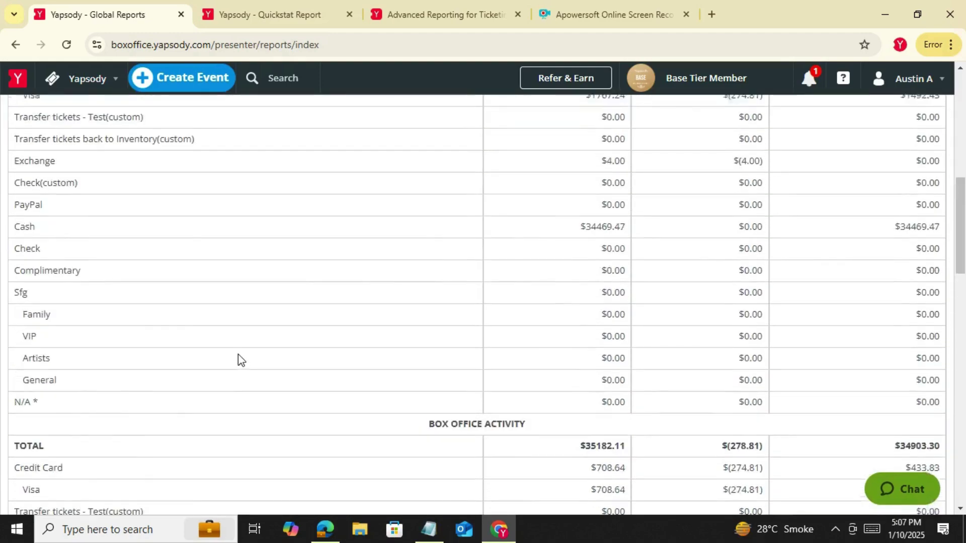
{"action": "scroll", "coordinate": [238, 354], "scroll_direction": "up", "scroll_amount": 7}
Generate the Cash Flow Reconciliation - by User report, showing $35925.11 net revenue
{"action": "left_click", "coordinate": [155, 260]}
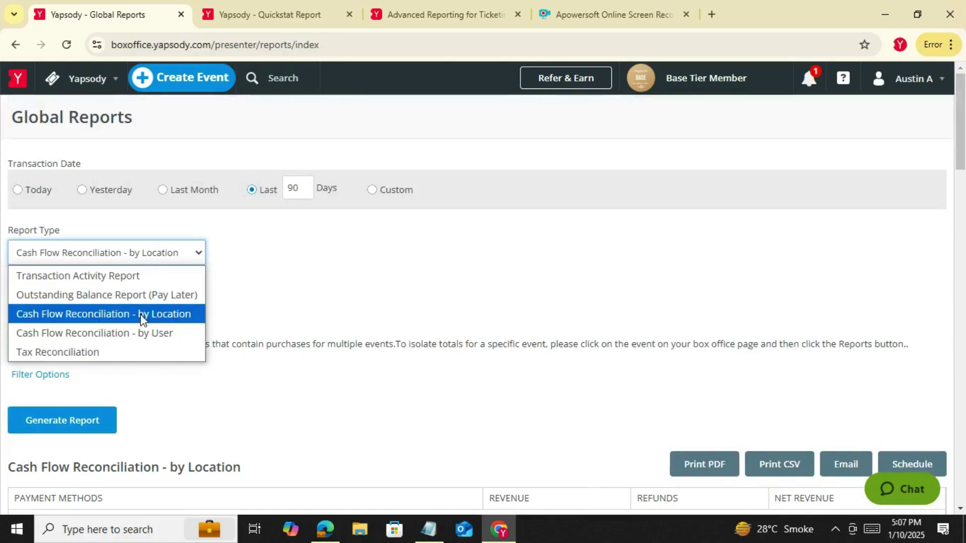
{"action": "left_click", "coordinate": [140, 333]}
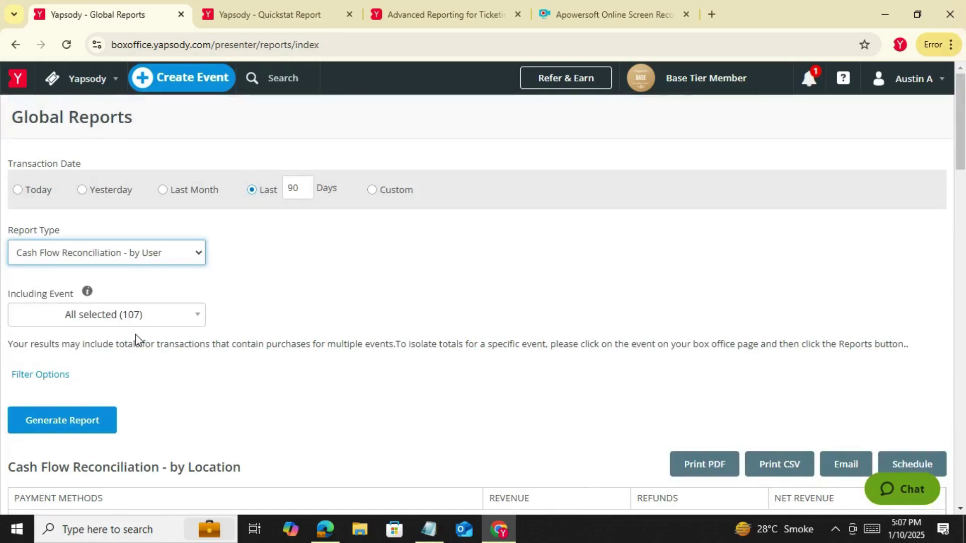
{"action": "left_click", "coordinate": [87, 426]}
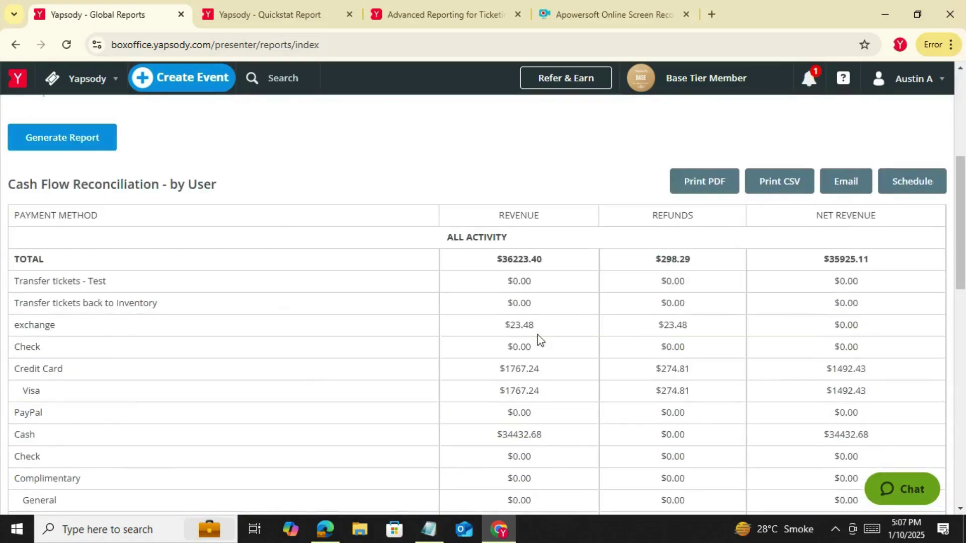
{"action": "scroll", "coordinate": [397, 300], "scroll_direction": "down", "scroll_amount": 3}
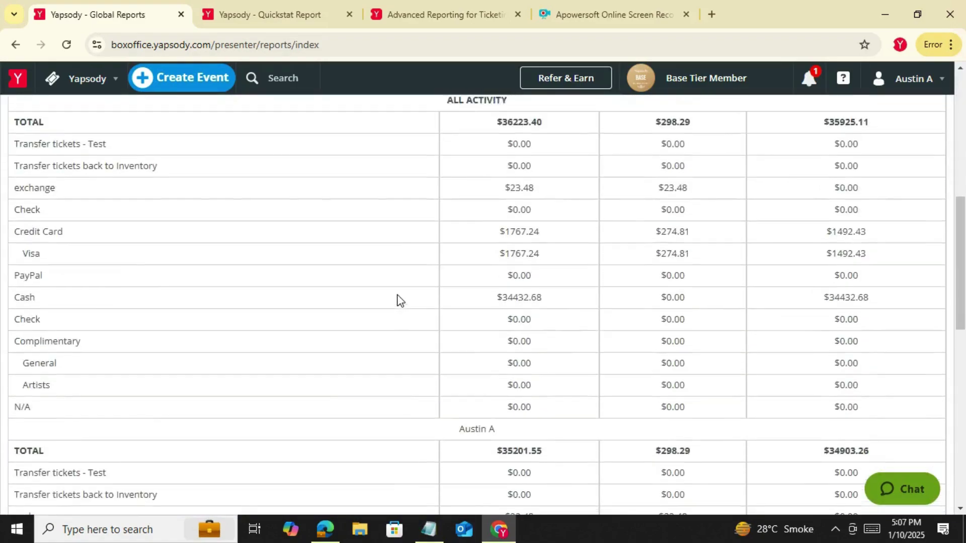
{"action": "scroll", "coordinate": [397, 300], "scroll_direction": "up", "scroll_amount": 7}
Generate the Tax Reconciliation report, showing $2593.91 sales tax and $2572.60 net applied
{"action": "left_click", "coordinate": [124, 188]}
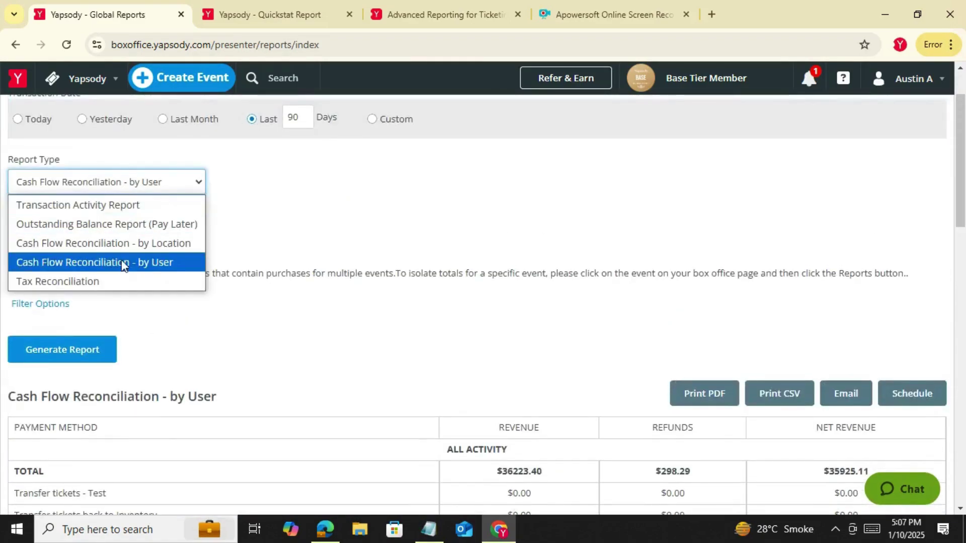
{"action": "left_click", "coordinate": [118, 278]}
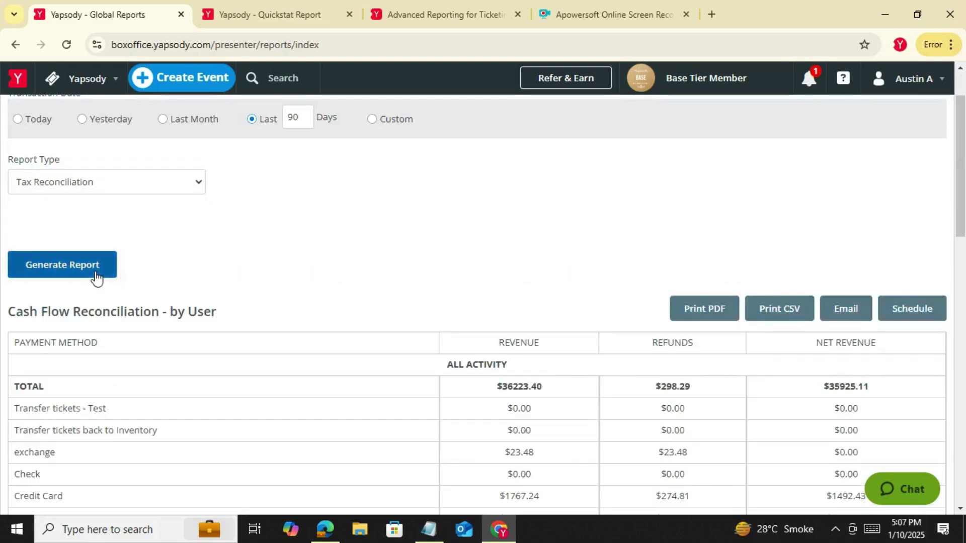
{"action": "left_click", "coordinate": [97, 276]}
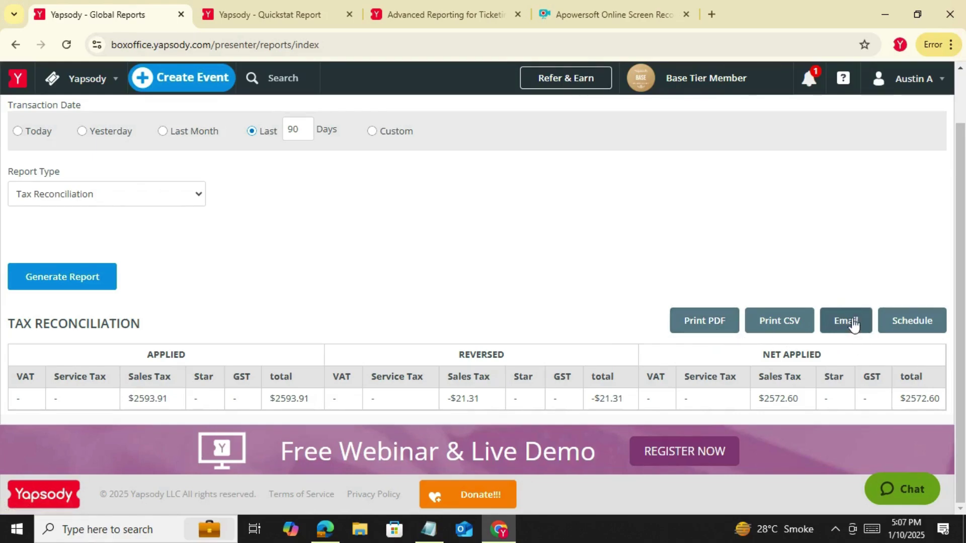
{"action": "left_click", "coordinate": [916, 330]}
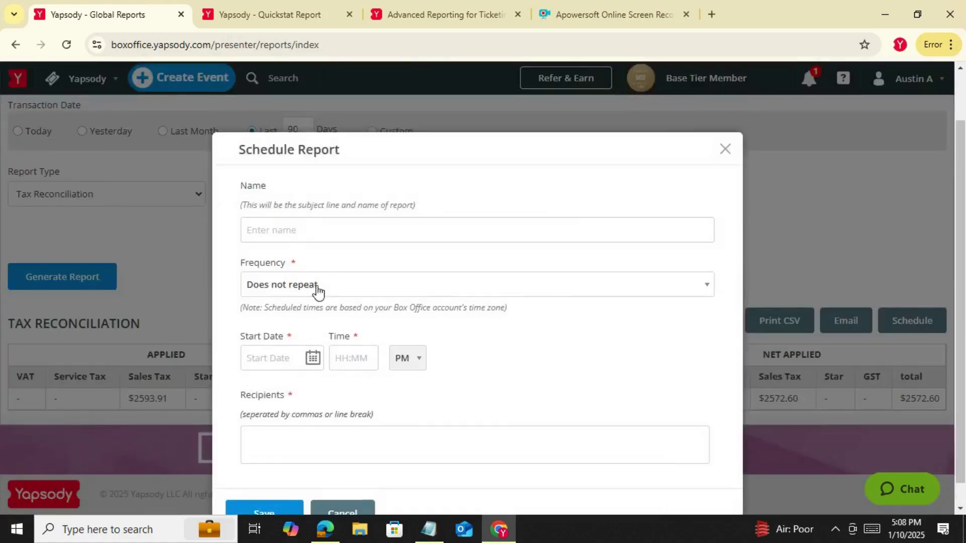
{"action": "left_click", "coordinate": [374, 287]}
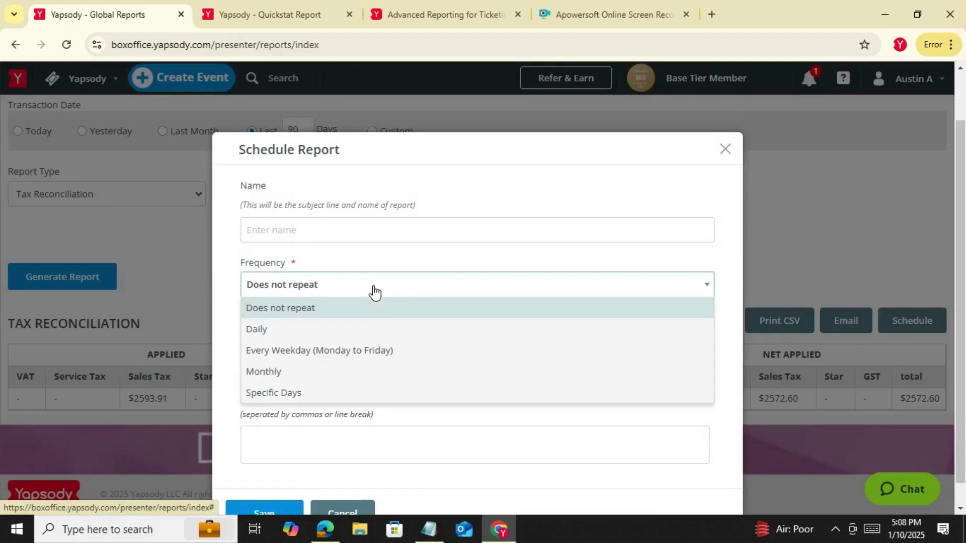
{"action": "left_click", "coordinate": [735, 434]}
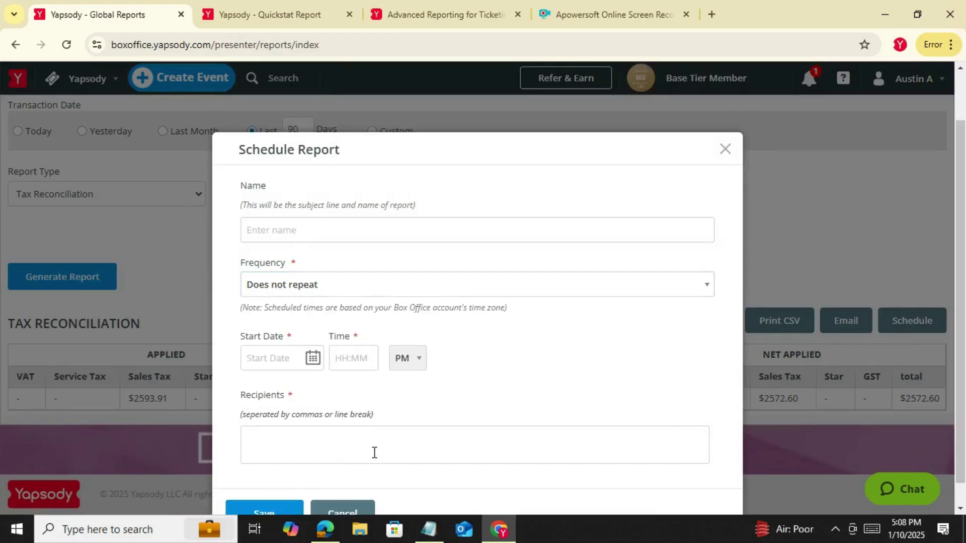
{"action": "left_click", "coordinate": [358, 452]}
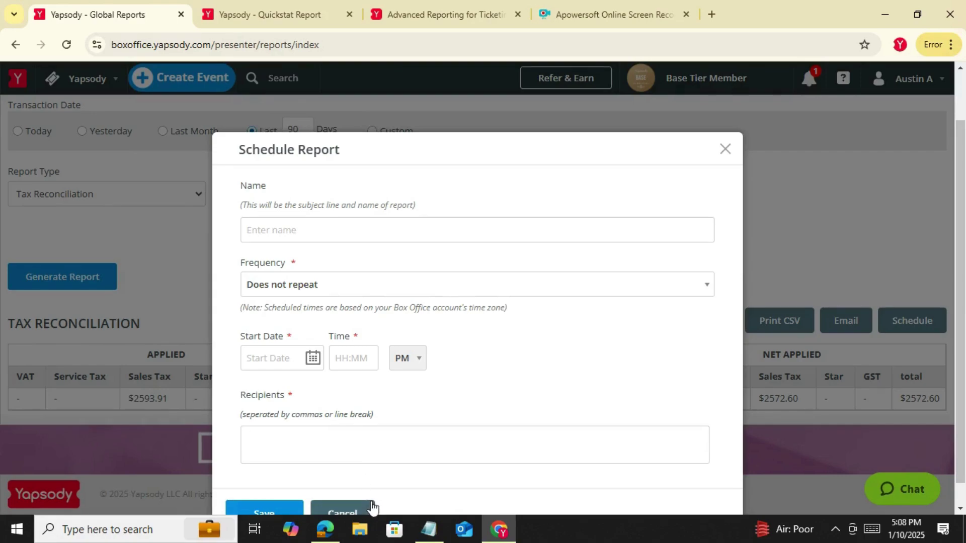
{"action": "left_click", "coordinate": [354, 512]}
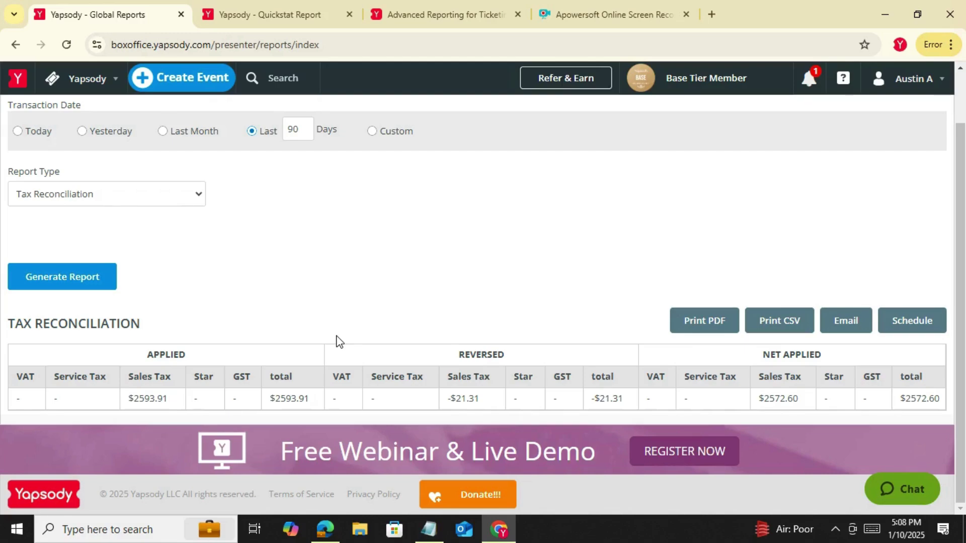
{"action": "scroll", "coordinate": [340, 297], "scroll_direction": "up", "scroll_amount": 1}
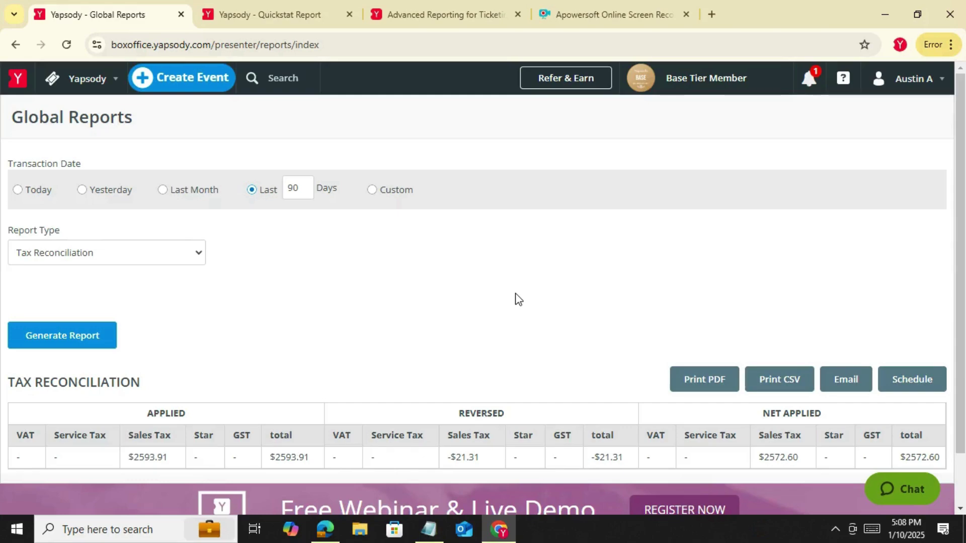
Open the Yapsody Test event from Box Office events and bring up its Scan Count Report
{"action": "left_click", "coordinate": [88, 93]}
{"action": "left_click", "coordinate": [92, 113]}
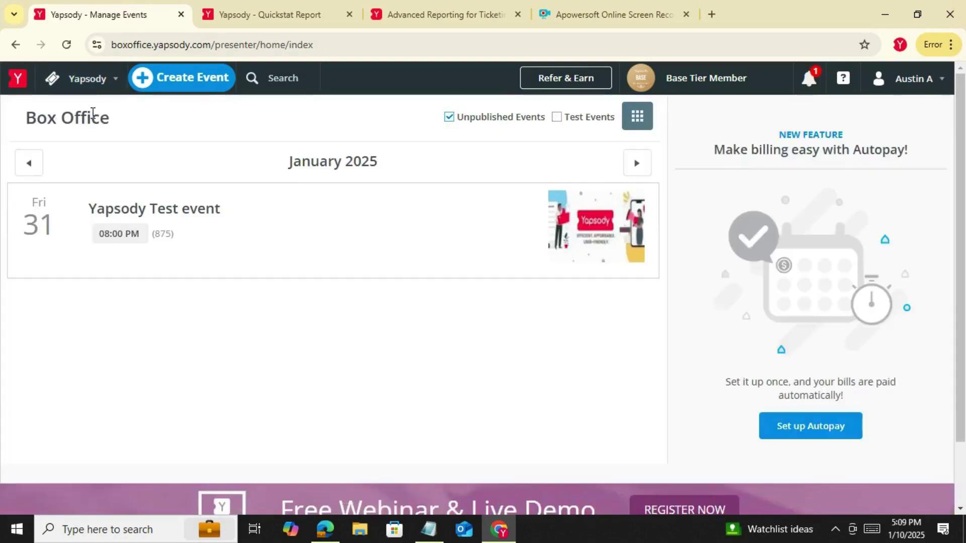
{"action": "left_click", "coordinate": [336, 240]}
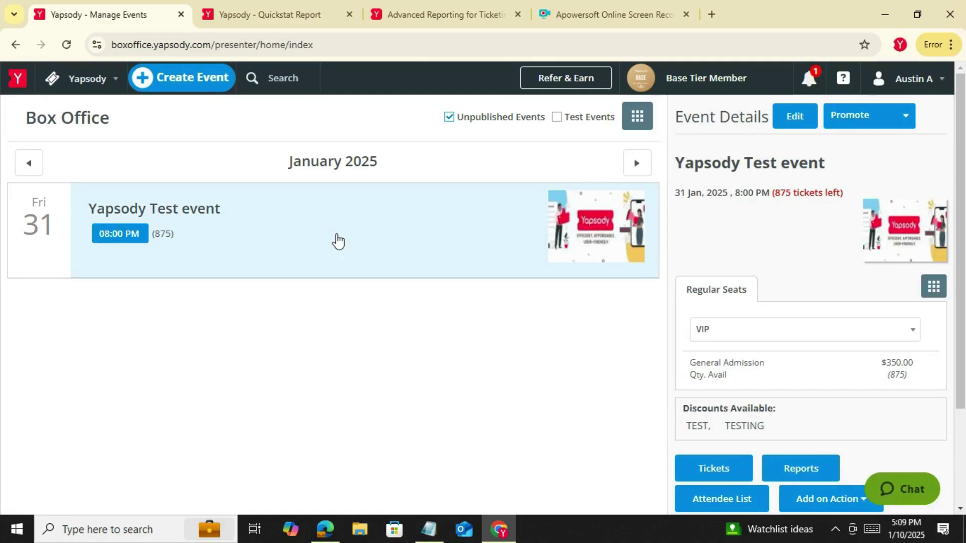
{"action": "scroll", "coordinate": [365, 282], "scroll_direction": "down", "scroll_amount": 1}
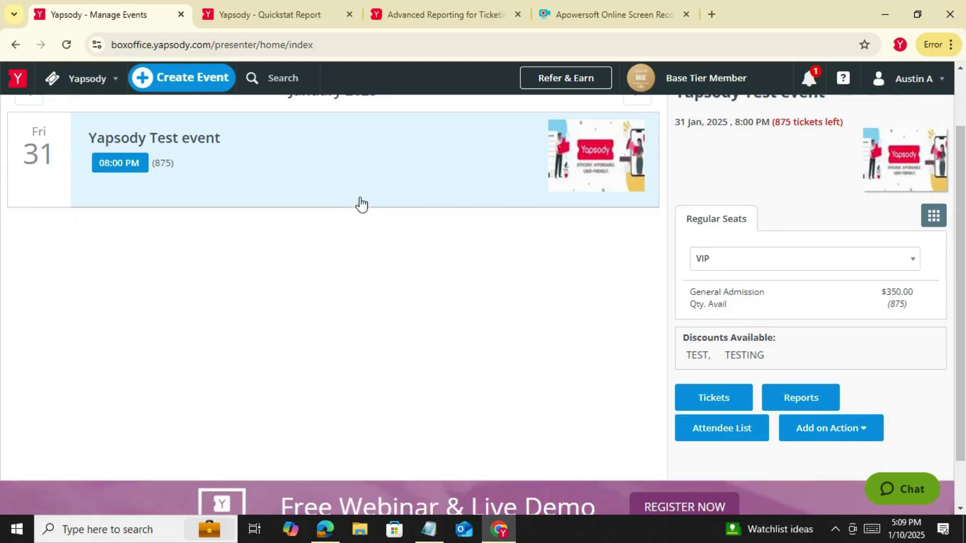
{"action": "left_click", "coordinate": [815, 397]}
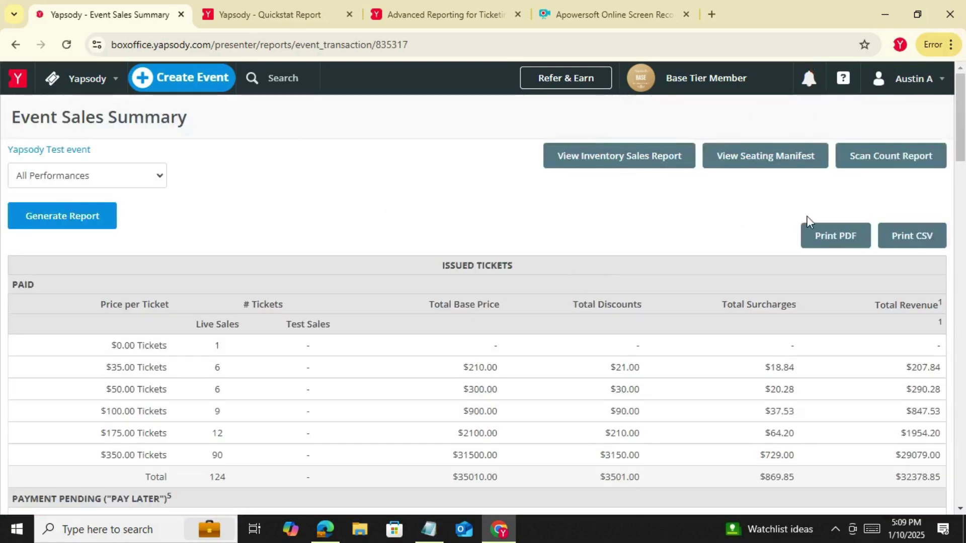
{"action": "left_click", "coordinate": [915, 165]}
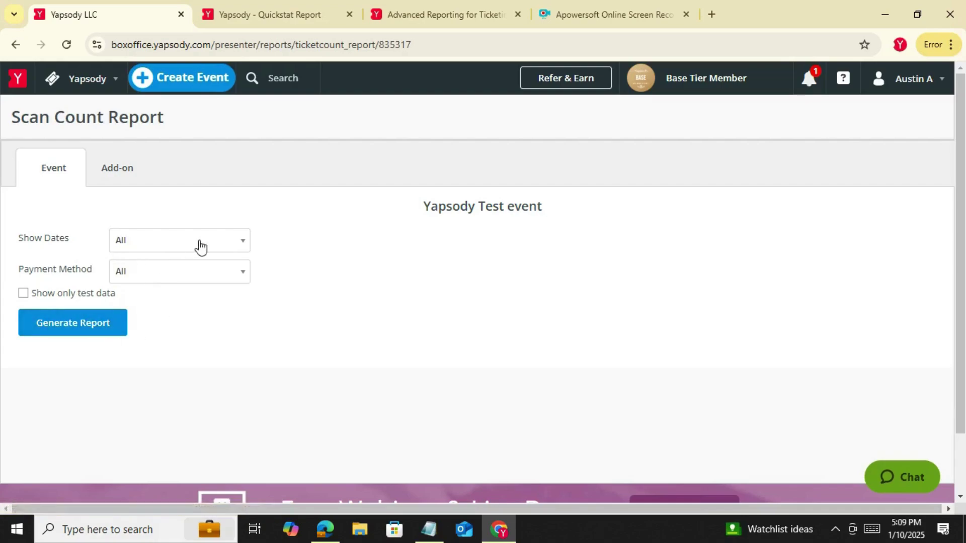
Generate the Yapsody Test scan count report with Show Dates kept at All
{"action": "left_click", "coordinate": [86, 334]}
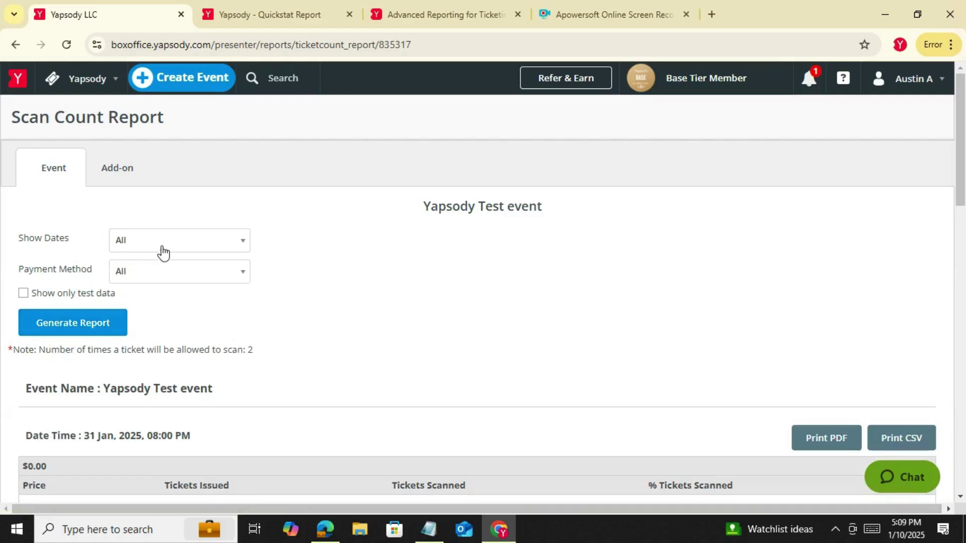
{"action": "left_click", "coordinate": [162, 253]}
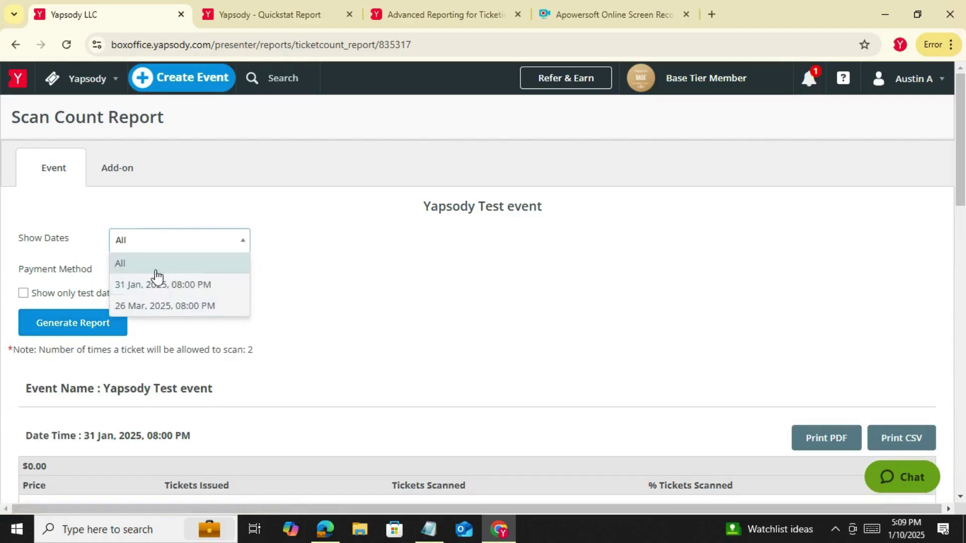
{"action": "left_click", "coordinate": [348, 298]}
{"action": "scroll", "coordinate": [350, 296], "scroll_direction": "down", "scroll_amount": 2}
{"action": "scroll", "coordinate": [351, 296], "scroll_direction": "down", "scroll_amount": 2}
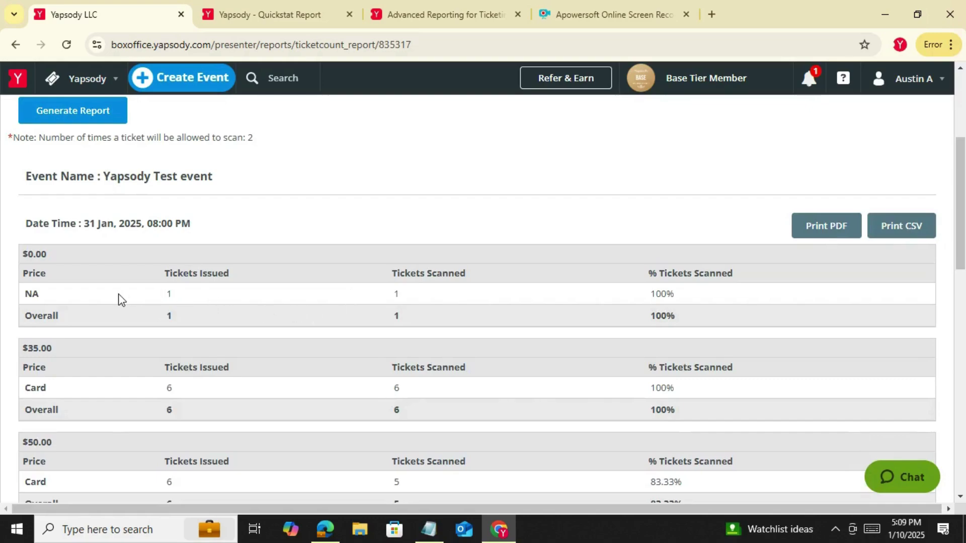
{"action": "scroll", "coordinate": [110, 297], "scroll_direction": "down", "scroll_amount": 2}
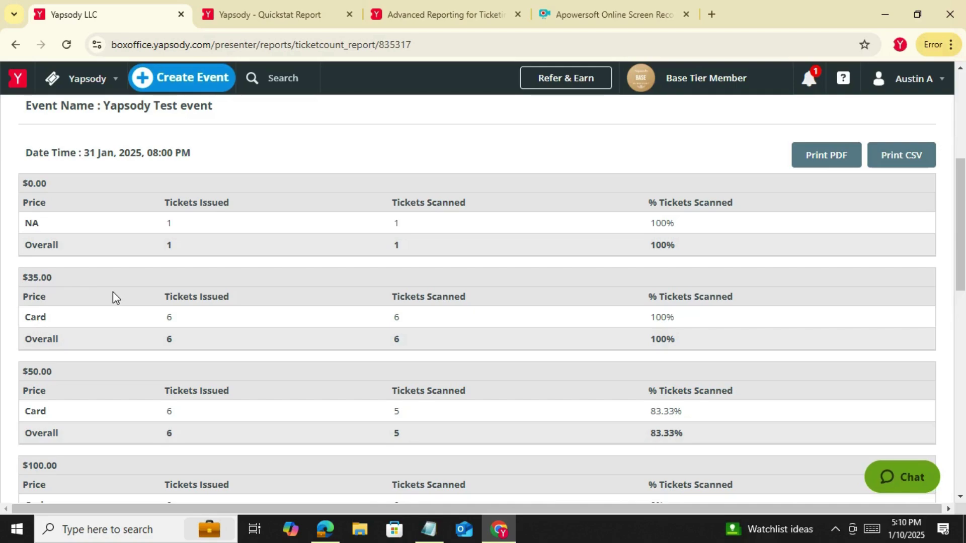
{"action": "scroll", "coordinate": [113, 292], "scroll_direction": "down", "scroll_amount": 2}
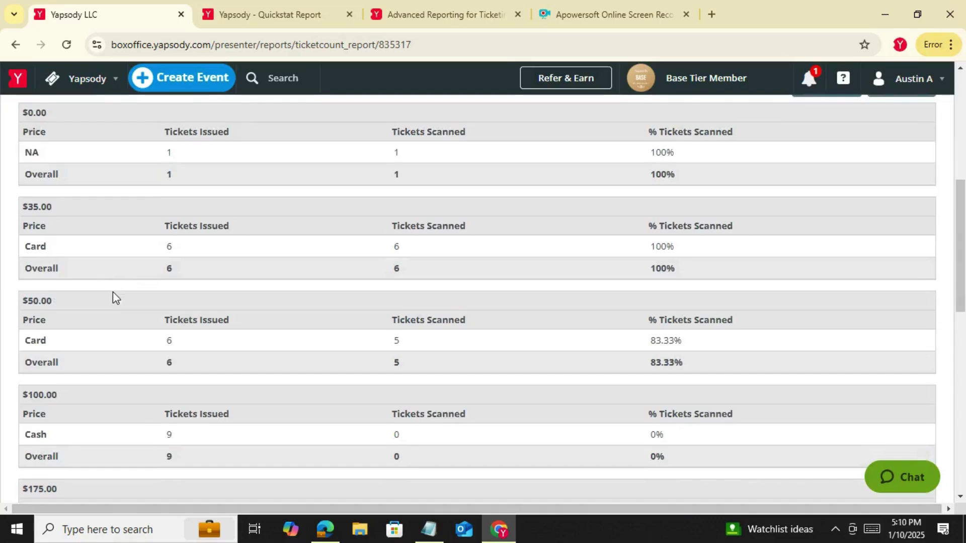
Review the price tables, highlighting $35.00, $0.00, Card, Cash and 83.33% scanned, then open Add-on
{"action": "left_click_drag", "start_coordinate": [67, 209], "coordinate": [19, 209]}
{"action": "left_click_drag", "start_coordinate": [54, 123], "coordinate": [7, 125]}
{"action": "left_click_drag", "start_coordinate": [55, 342], "coordinate": [23, 342]}
{"action": "left_click_drag", "start_coordinate": [56, 434], "coordinate": [19, 434]}
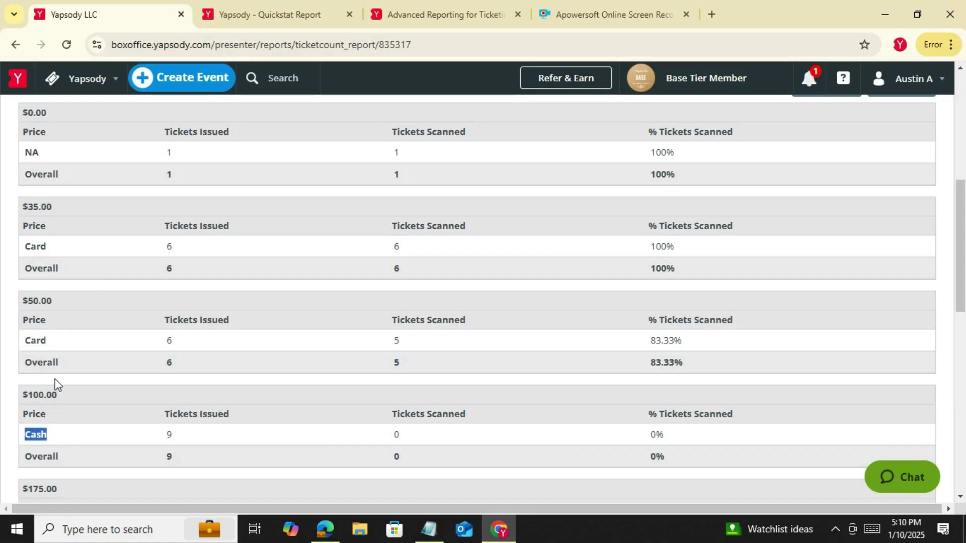
{"action": "left_click_drag", "start_coordinate": [682, 341], "coordinate": [639, 342]}
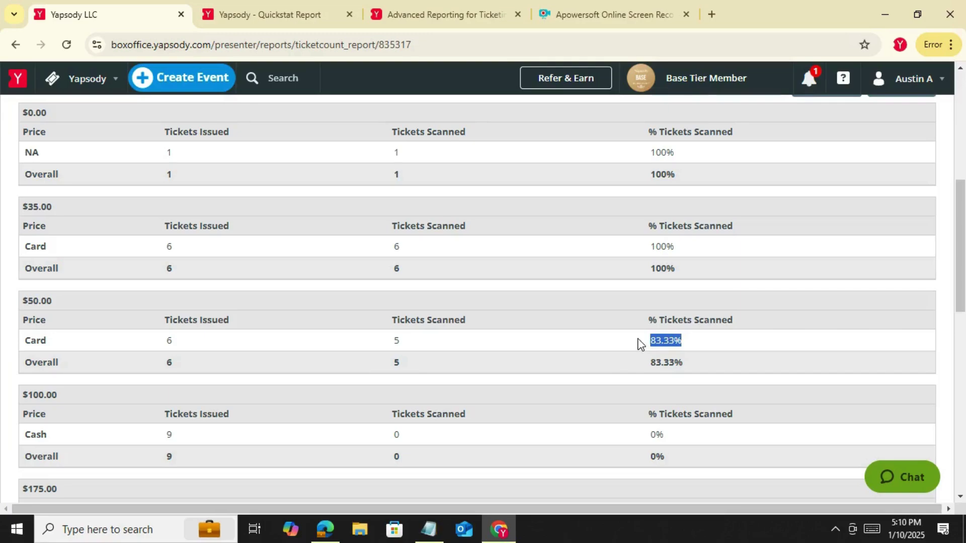
{"action": "scroll", "coordinate": [639, 346], "scroll_direction": "down", "scroll_amount": 3}
{"action": "scroll", "coordinate": [418, 425], "scroll_direction": "up", "scroll_amount": 10}
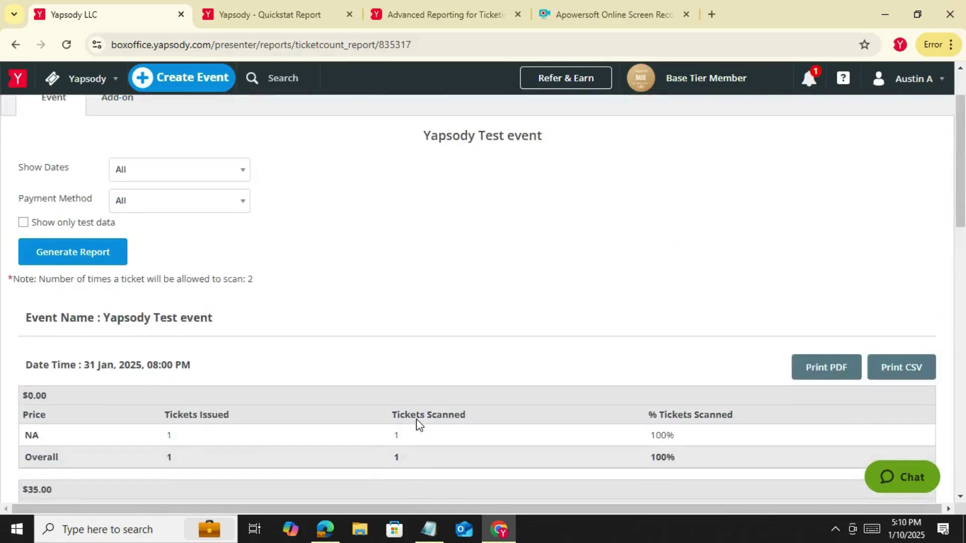
{"action": "scroll", "coordinate": [417, 422], "scroll_direction": "down", "scroll_amount": 18}
{"action": "scroll", "coordinate": [739, 416], "scroll_direction": "up", "scroll_amount": 10}
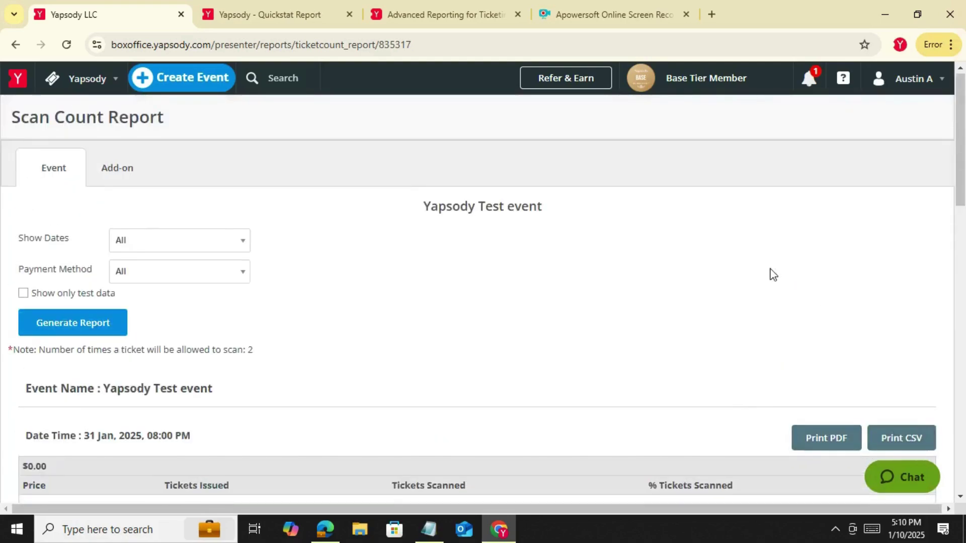
{"action": "left_click", "coordinate": [118, 180]}
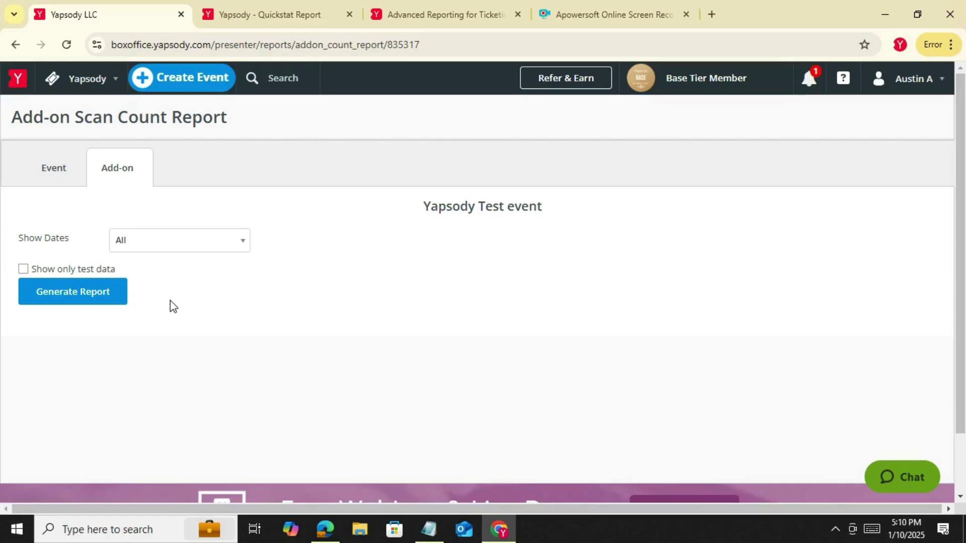
Generate the add-on scan count report showing T Shirts (Regular) Card: 1 issued, 0 scanned
{"action": "left_click", "coordinate": [110, 296]}
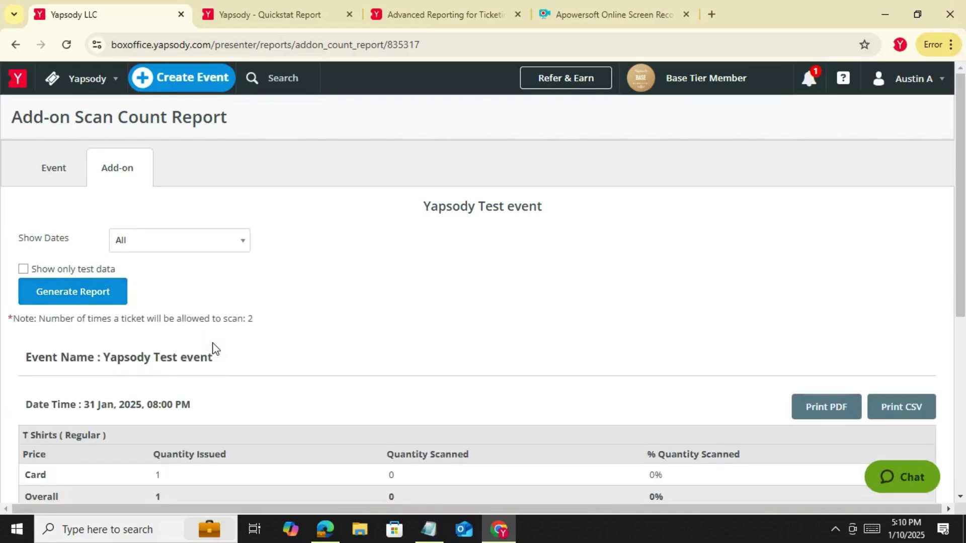
{"action": "scroll", "coordinate": [215, 348], "scroll_direction": "down", "scroll_amount": 4}
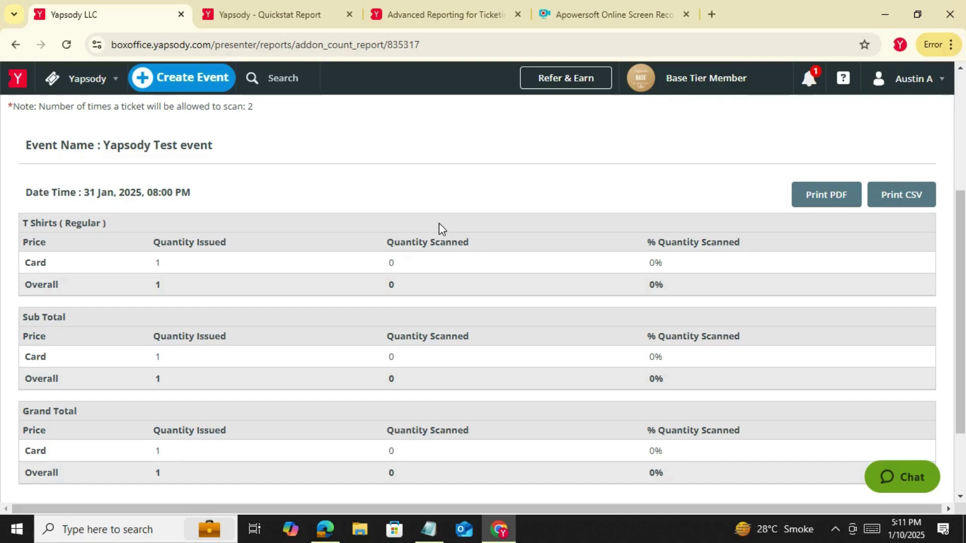
{"action": "scroll", "coordinate": [408, 211], "scroll_direction": "up", "scroll_amount": 1}
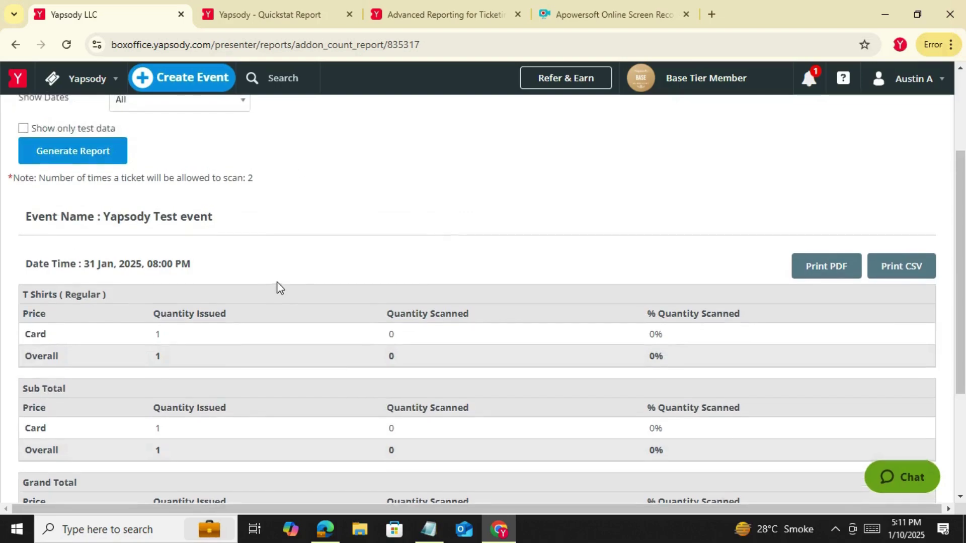
{"action": "scroll", "coordinate": [279, 286], "scroll_direction": "up", "scroll_amount": 3}
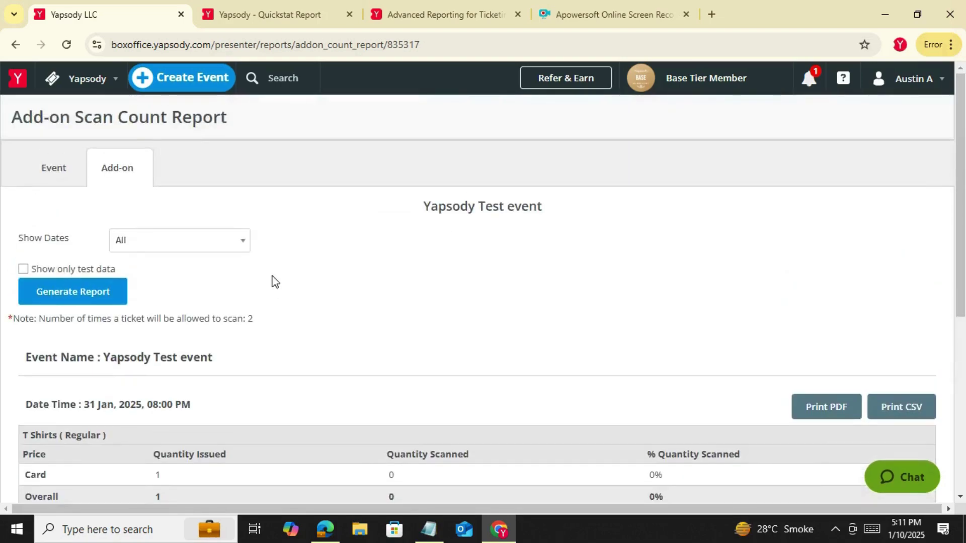
{"action": "left_click", "coordinate": [88, 79]}
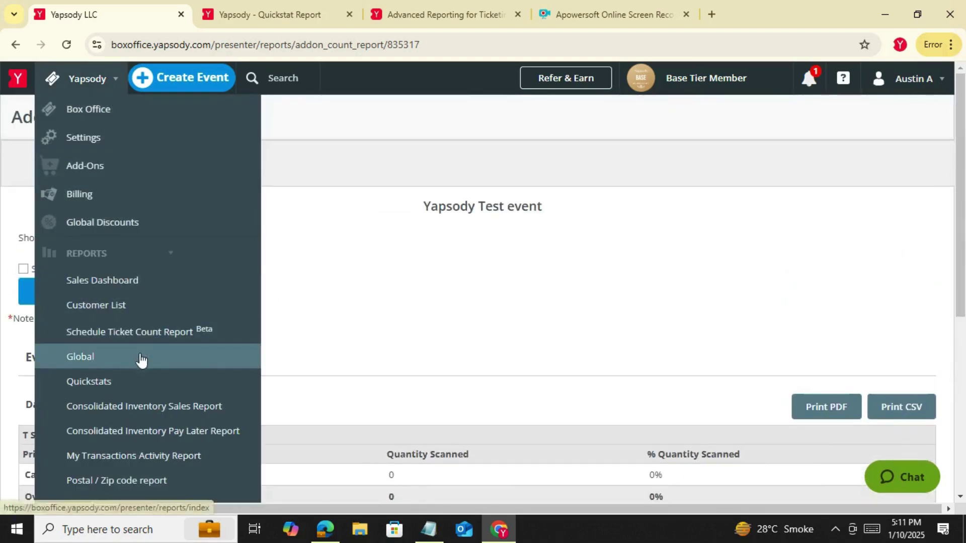
Open the Consolidated Inventory Sales Report, keeping All Events selected
{"action": "left_click", "coordinate": [136, 410]}
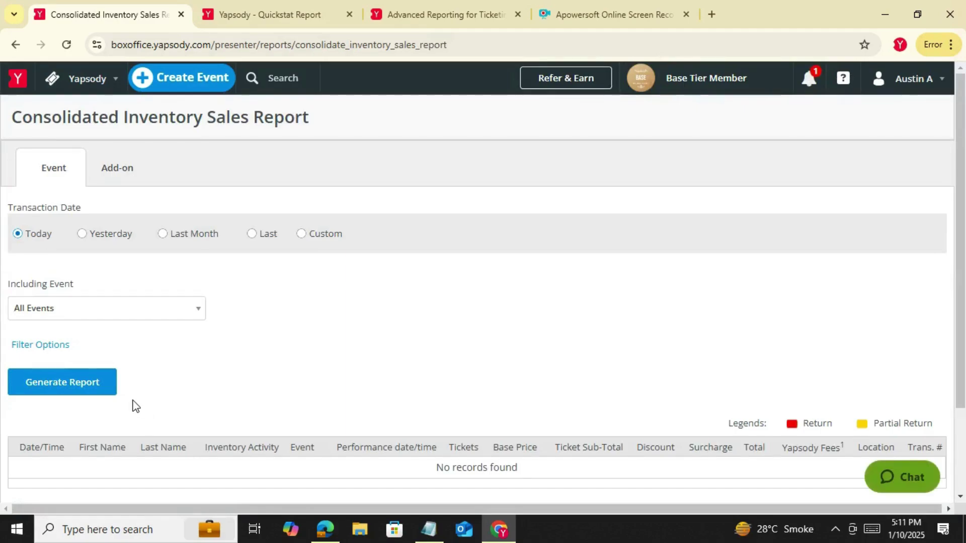
{"action": "left_click", "coordinate": [104, 317]}
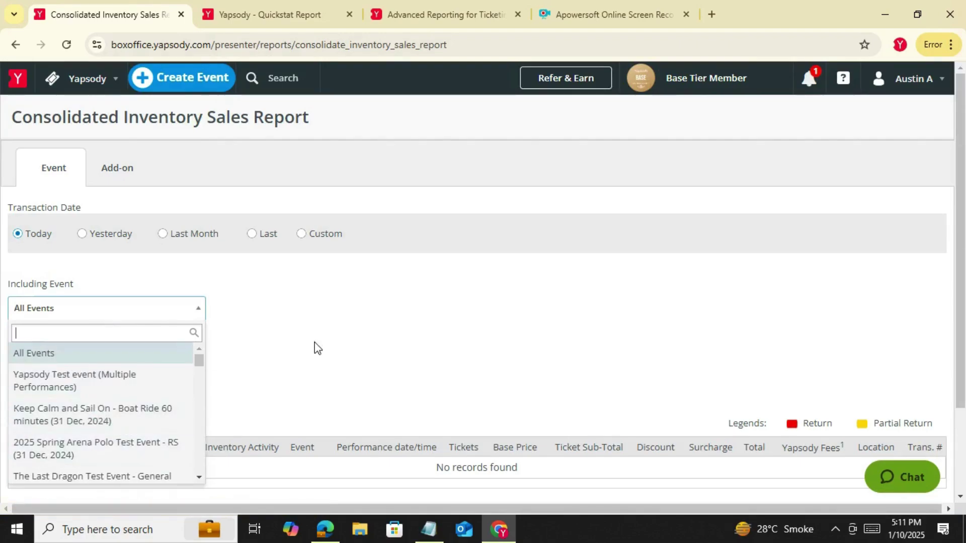
{"action": "left_click", "coordinate": [363, 318]}
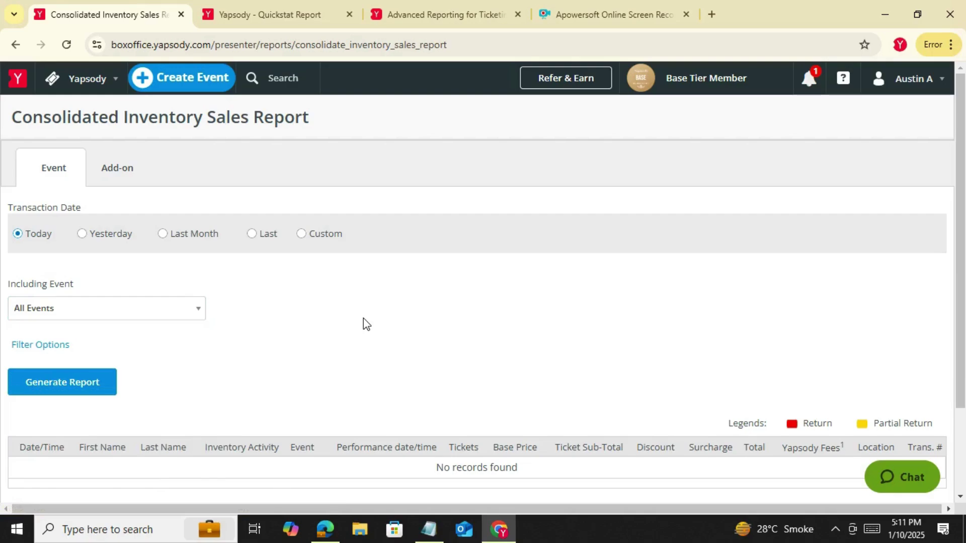
{"action": "scroll", "coordinate": [288, 312], "scroll_direction": "down", "scroll_amount": 2}
{"action": "scroll", "coordinate": [289, 311], "scroll_direction": "up", "scroll_amount": 2}
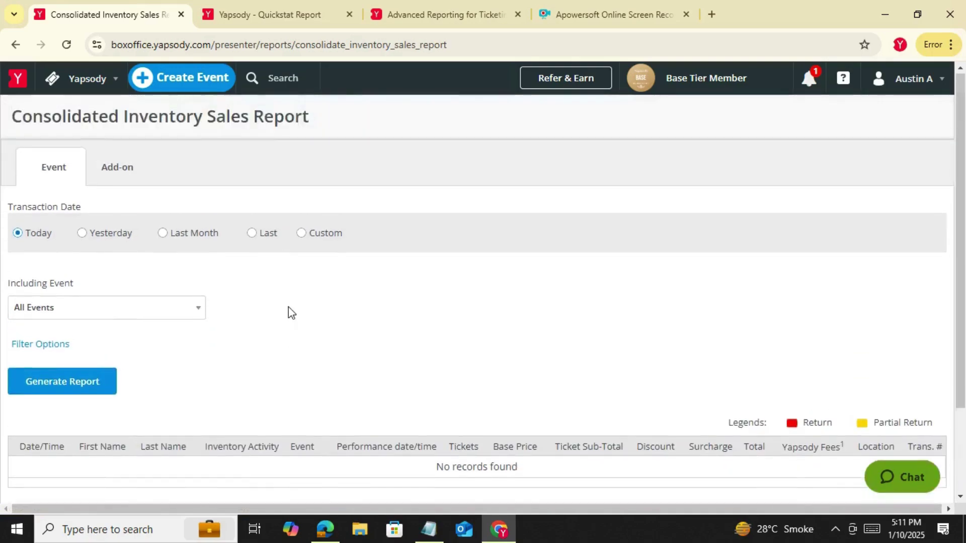
{"action": "left_click", "coordinate": [84, 93]}
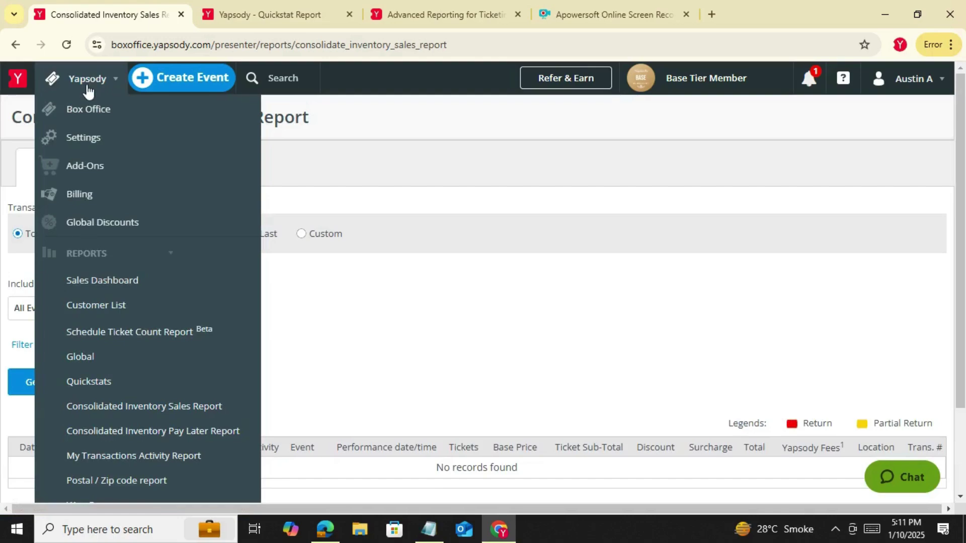
{"action": "left_click", "coordinate": [233, 410]}
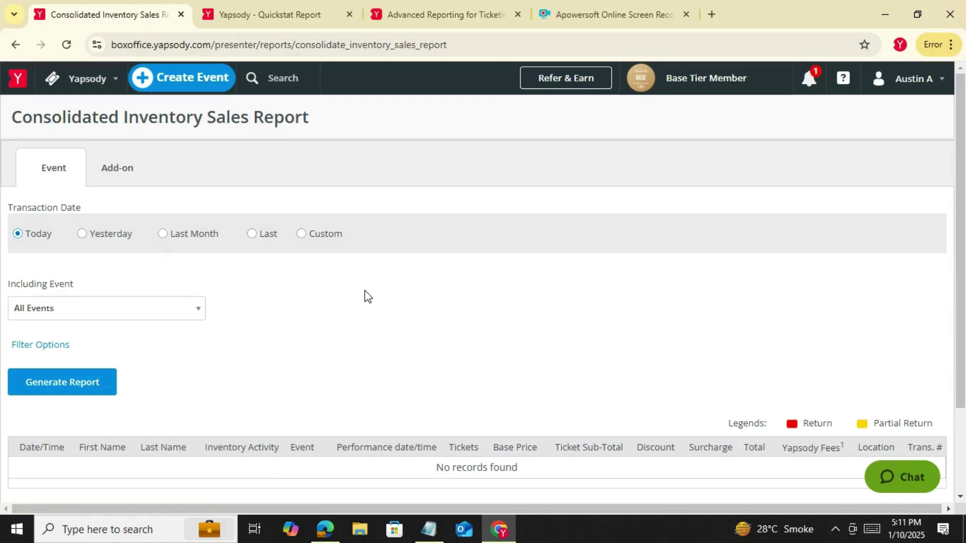
Generate the report for the last 90 days and review its Inventory Activity column
{"action": "left_click", "coordinate": [265, 234]}
{"action": "left_click", "coordinate": [289, 232]}
{"action": "type", "text": "90"}
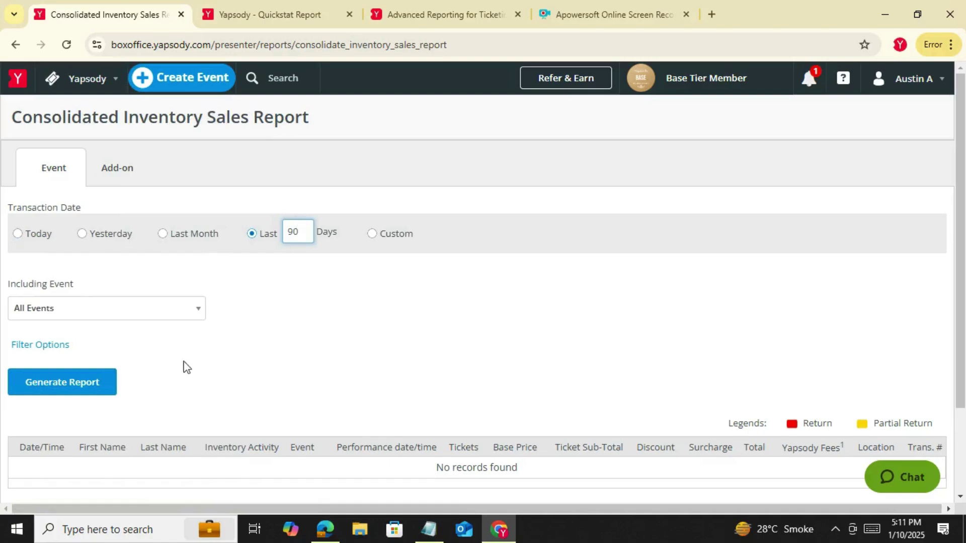
{"action": "left_click", "coordinate": [104, 383]}
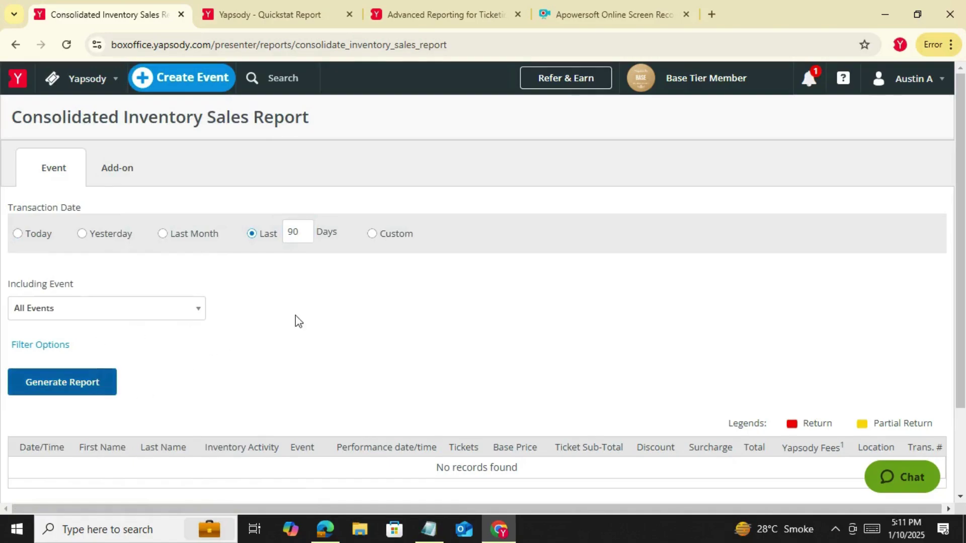
{"action": "scroll", "coordinate": [308, 319], "scroll_direction": "down", "scroll_amount": 6}
{"action": "scroll", "coordinate": [308, 319], "scroll_direction": "up", "scroll_amount": 3}
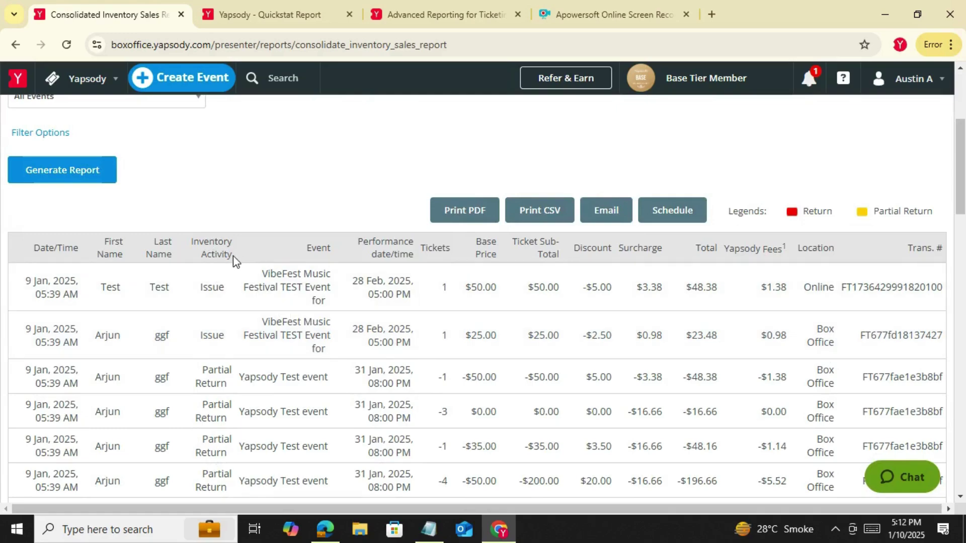
{"action": "left_click_drag", "start_coordinate": [234, 254], "coordinate": [198, 245]}
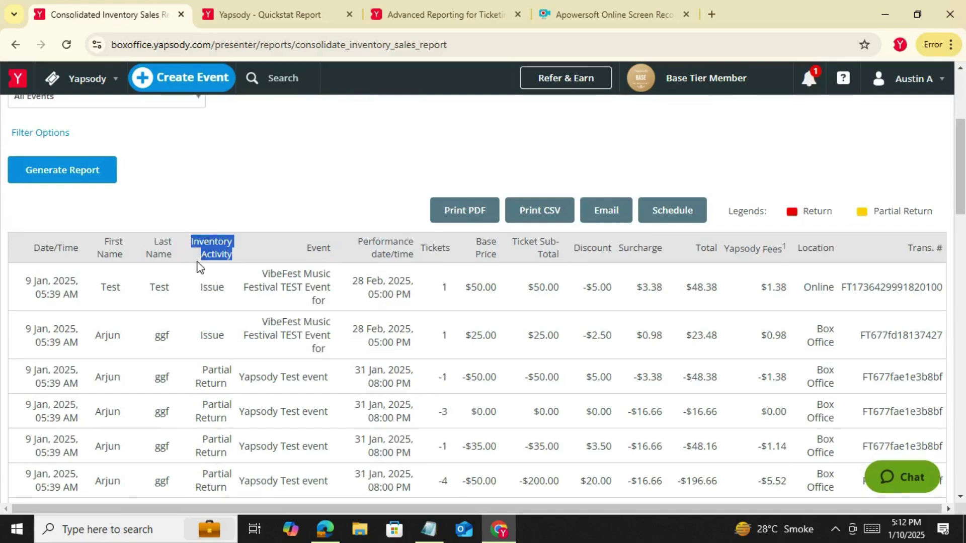
{"action": "left_click", "coordinate": [200, 263]}
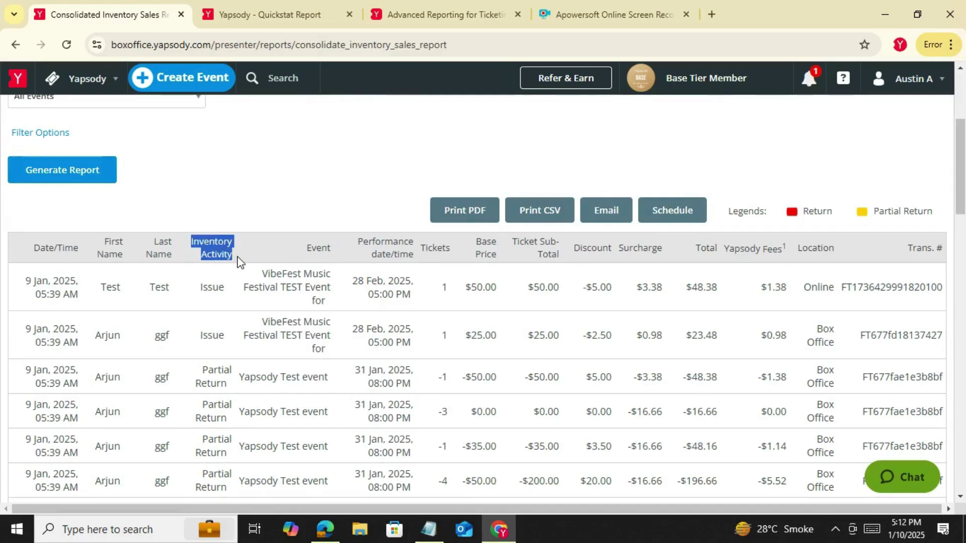
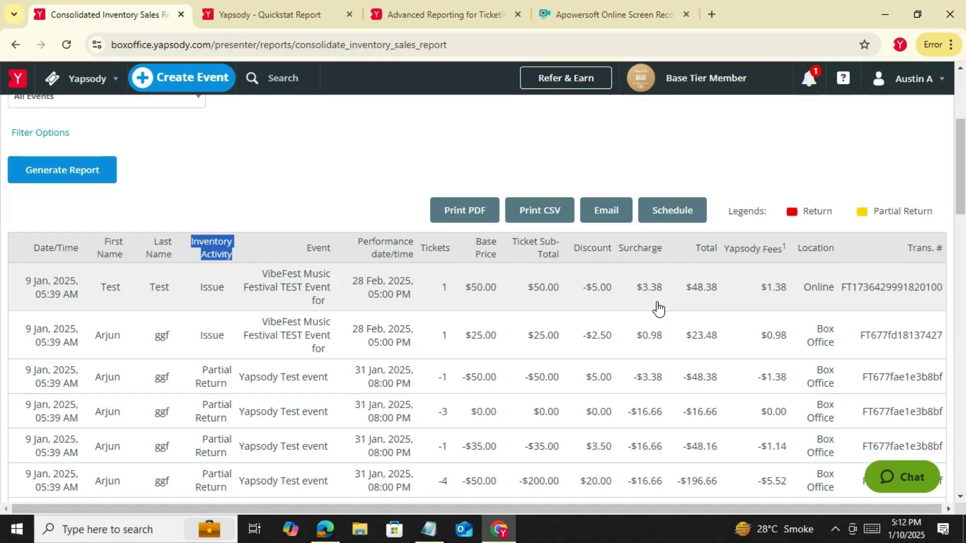
Review the paid and comp summaries: 18 net transactions, 167 tickets, $33669.52 total
{"action": "scroll", "coordinate": [658, 308], "scroll_direction": "down", "scroll_amount": 20}
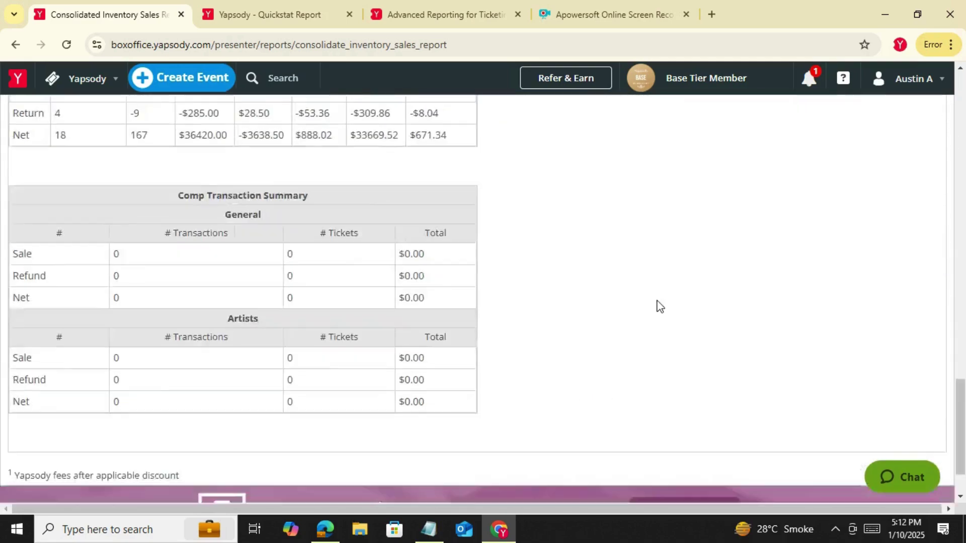
{"action": "scroll", "coordinate": [658, 305], "scroll_direction": "up", "scroll_amount": 3}
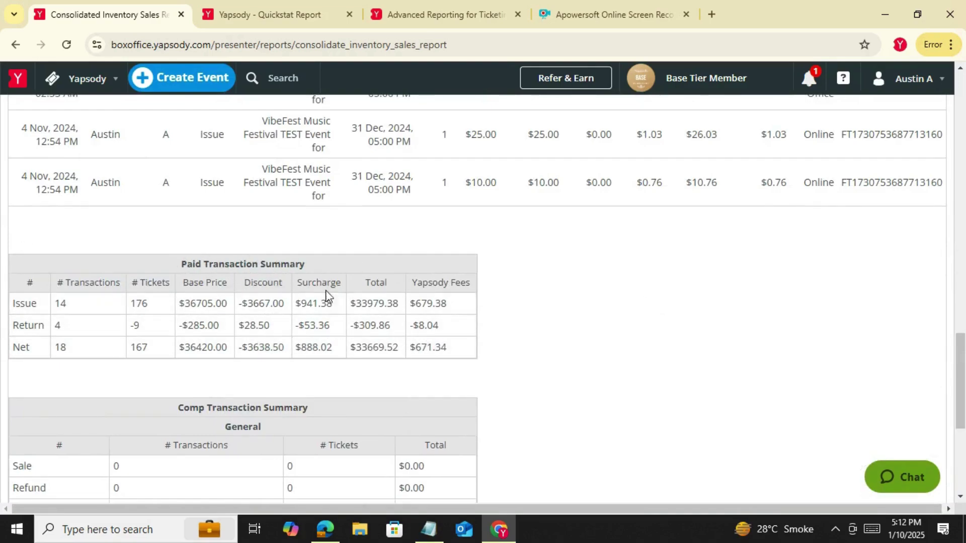
{"action": "scroll", "coordinate": [432, 379], "scroll_direction": "down", "scroll_amount": 5}
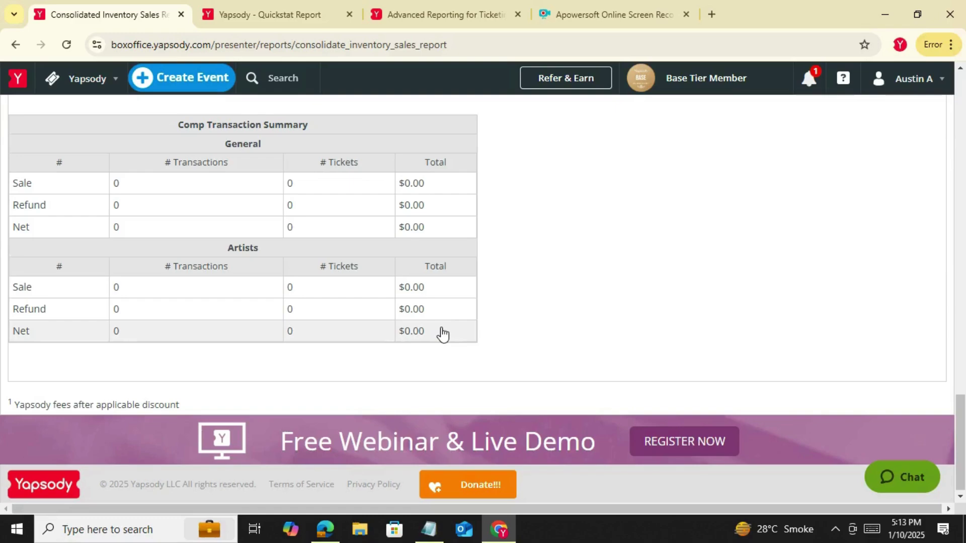
{"action": "scroll", "coordinate": [448, 359], "scroll_direction": "up", "scroll_amount": 8}
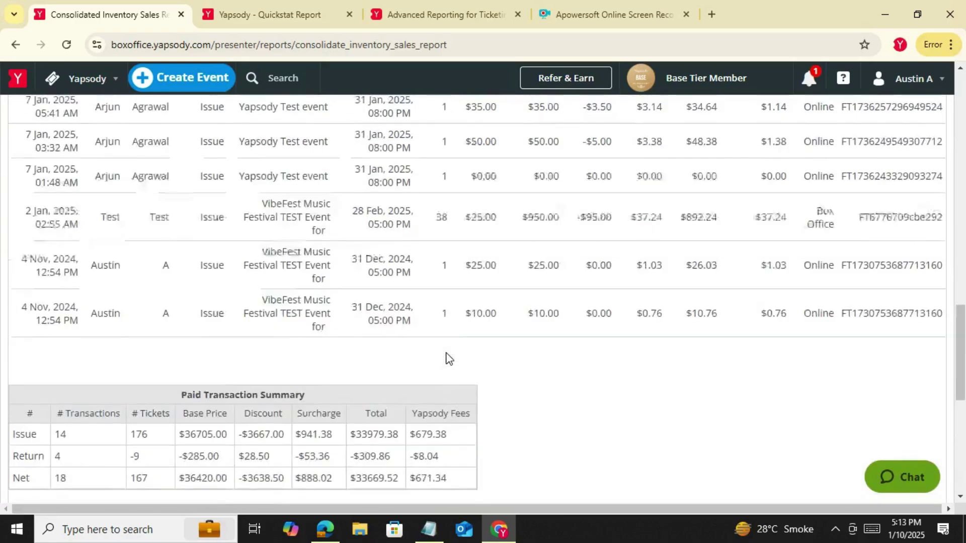
{"action": "left_click", "coordinate": [100, 87]}
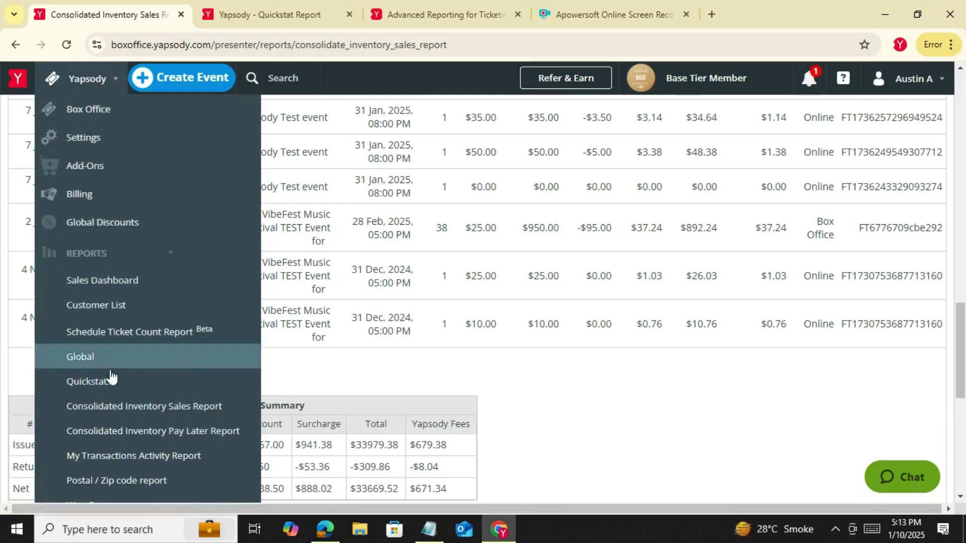
Generate the Consolidated Inventory Pay Later Report for the last 90 days
{"action": "left_click", "coordinate": [115, 436]}
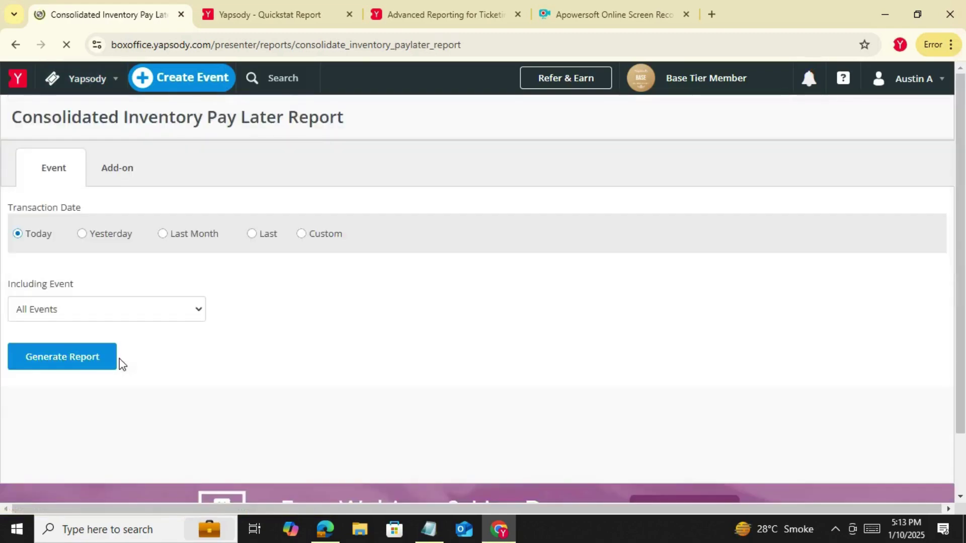
{"action": "left_click", "coordinate": [116, 357]}
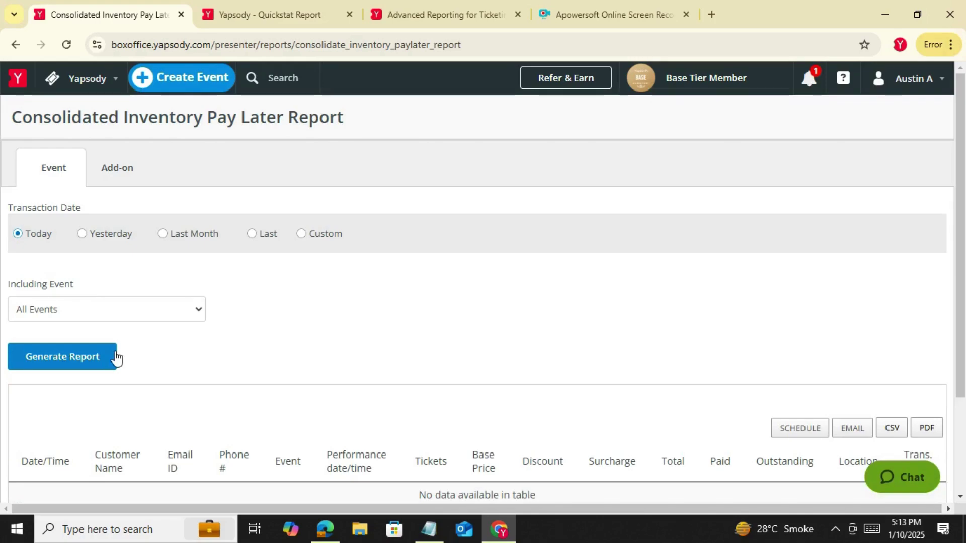
{"action": "left_click", "coordinate": [258, 230]}
{"action": "left_click", "coordinate": [292, 242]}
{"action": "left_click", "coordinate": [297, 266]}
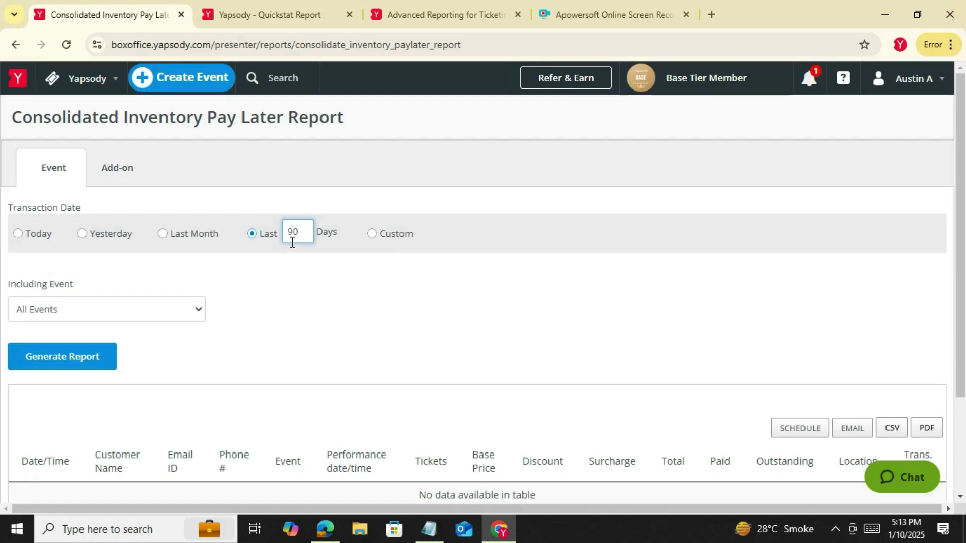
{"action": "left_click", "coordinate": [98, 354]}
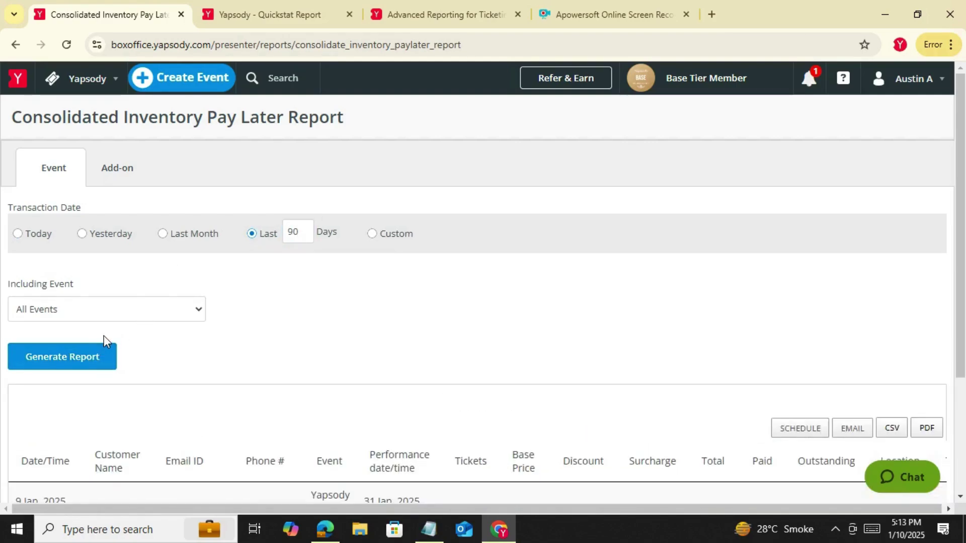
Review the pay later entry: 1 ticket, $323.10 total, $0.00 paid, $323.10 outstanding
{"action": "scroll", "coordinate": [185, 424], "scroll_direction": "down", "scroll_amount": 2}
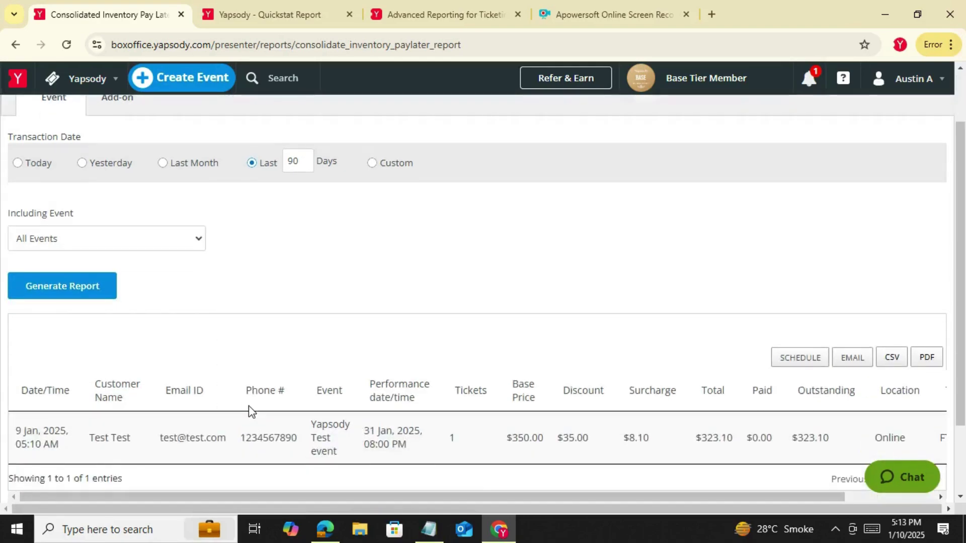
{"action": "scroll", "coordinate": [249, 405], "scroll_direction": "down", "scroll_amount": 2}
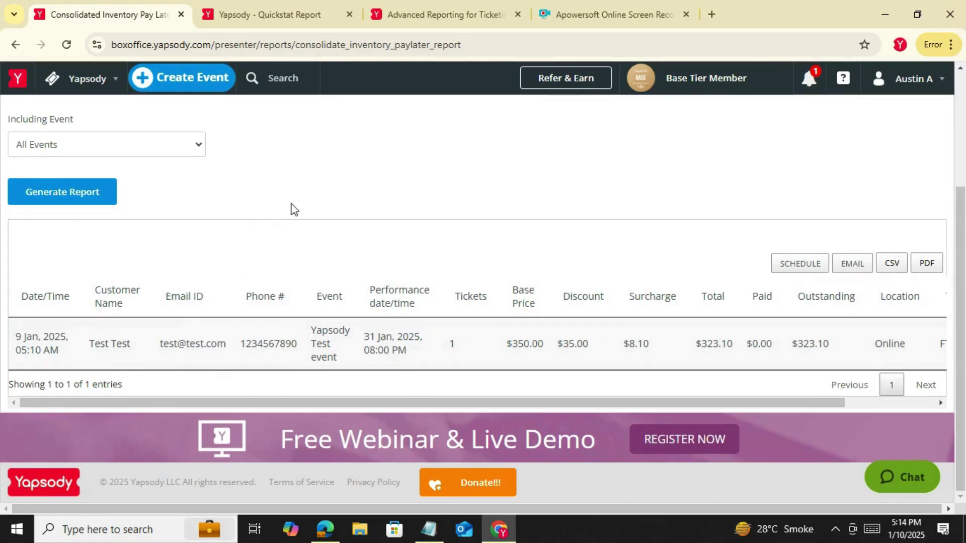
{"action": "scroll", "coordinate": [204, 254], "scroll_direction": "up", "scroll_amount": 3}
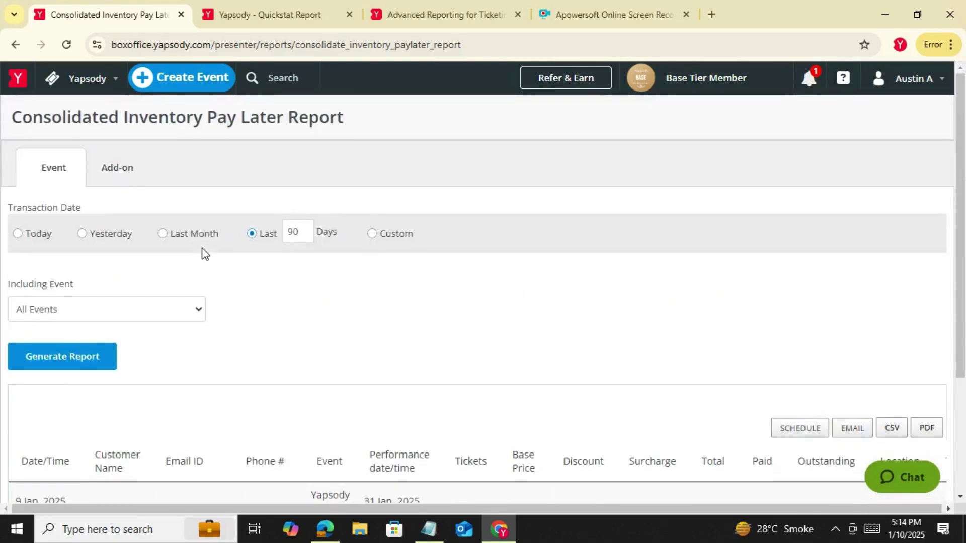
{"action": "scroll", "coordinate": [205, 254], "scroll_direction": "down", "scroll_amount": 3}
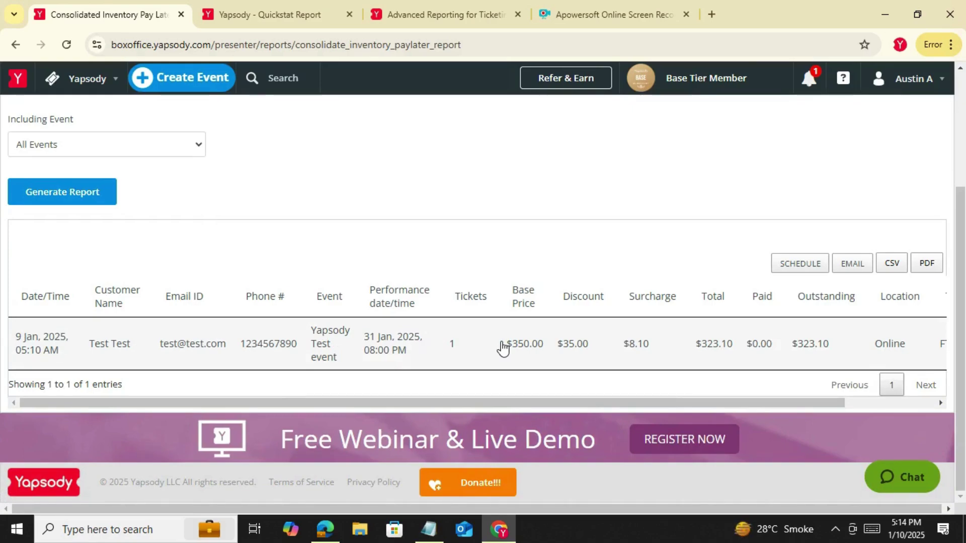
{"action": "scroll", "coordinate": [502, 347], "scroll_direction": "up", "scroll_amount": 3}
{"action": "left_click", "coordinate": [86, 78]}
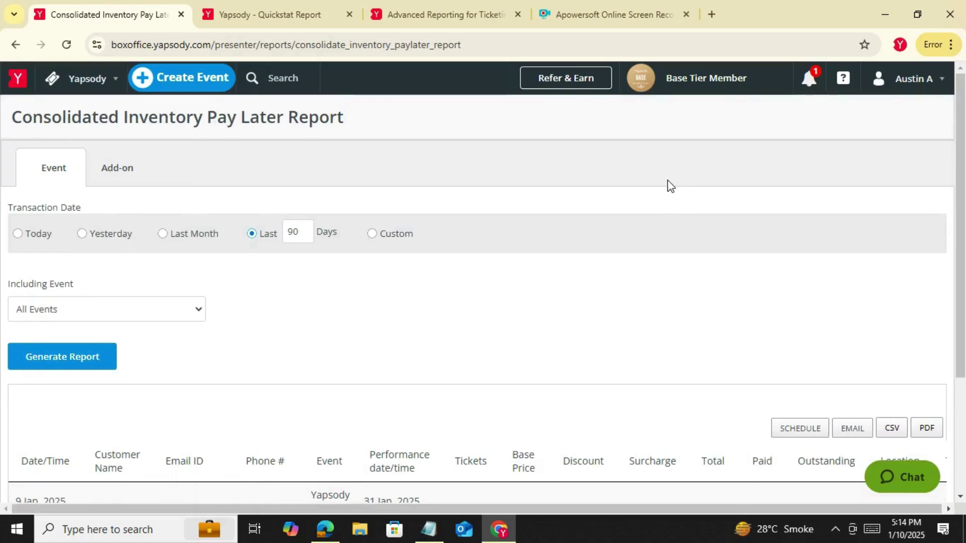
{"action": "scroll", "coordinate": [664, 210], "scroll_direction": "down", "scroll_amount": 3}
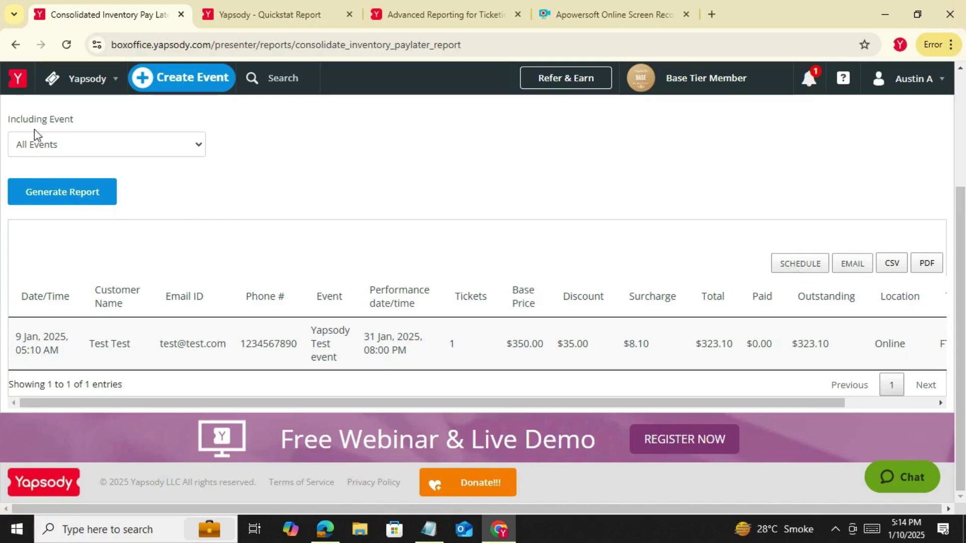
{"action": "left_click", "coordinate": [103, 79]}
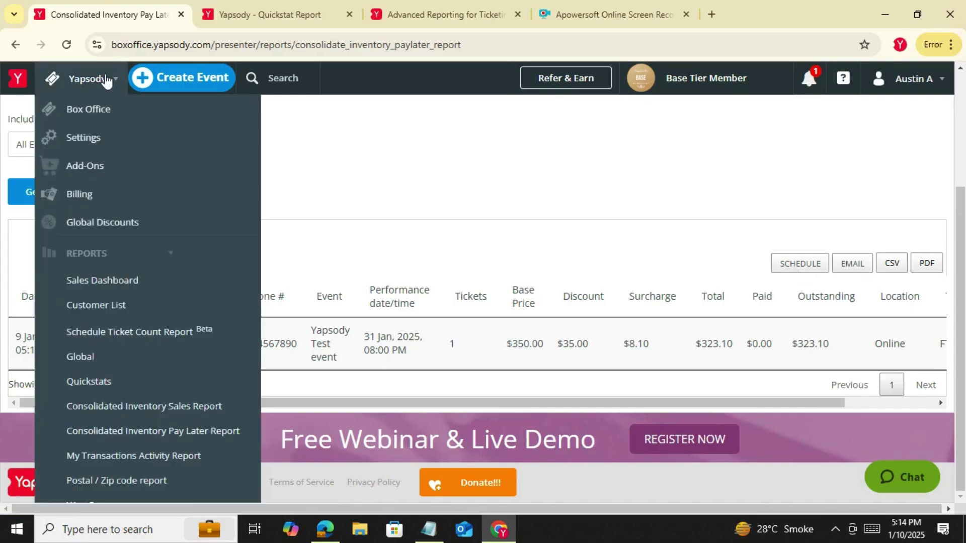
Run the My Transactions Activity Report for the last 90 days, topped by a paid $892.24 issue
{"action": "left_click", "coordinate": [114, 461]}
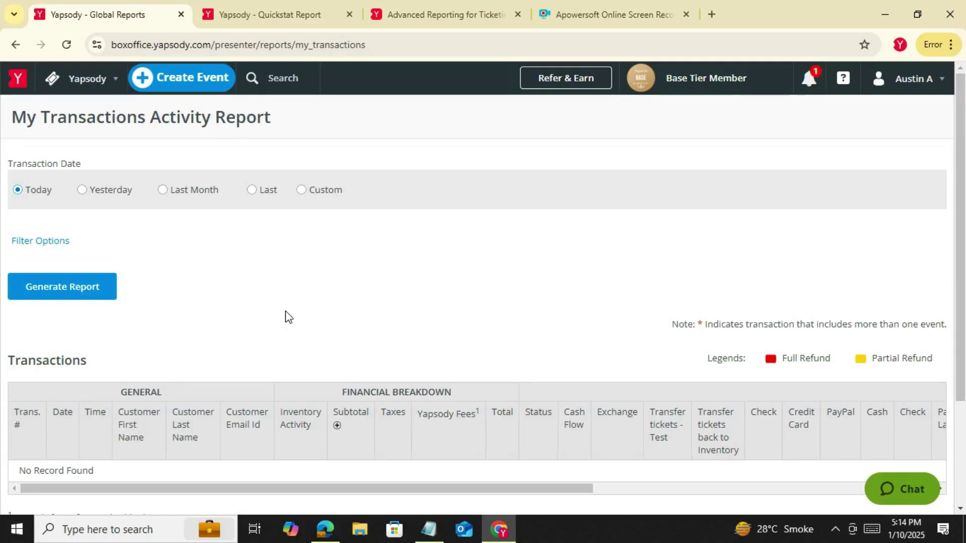
{"action": "left_click", "coordinate": [270, 196]}
{"action": "left_click", "coordinate": [300, 191]}
{"action": "type", "text": "90"}
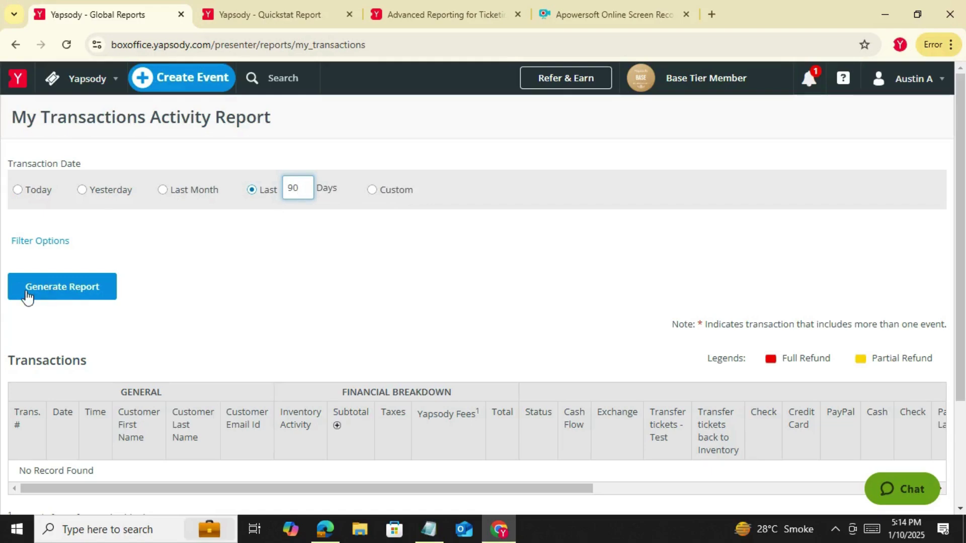
{"action": "left_click", "coordinate": [33, 295]}
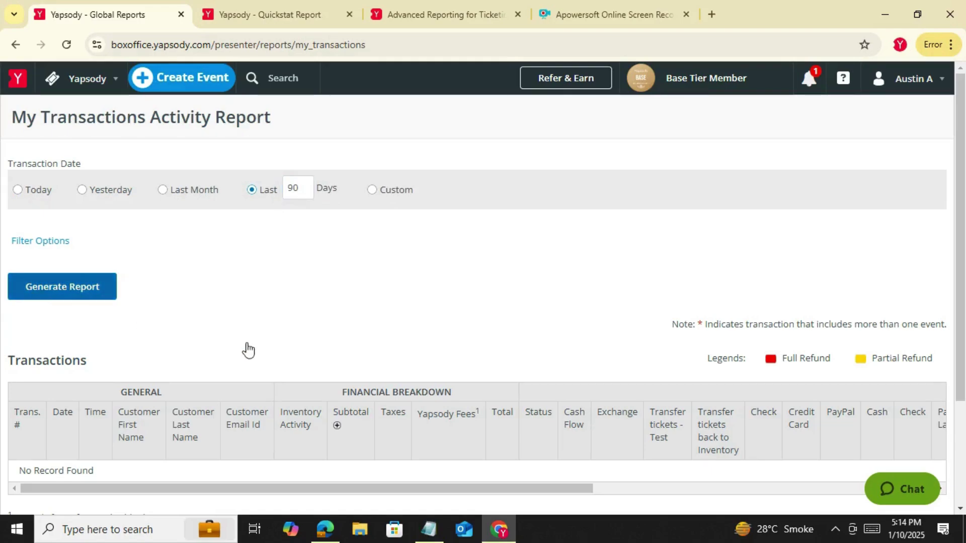
{"action": "scroll", "coordinate": [302, 372], "scroll_direction": "down", "scroll_amount": 3}
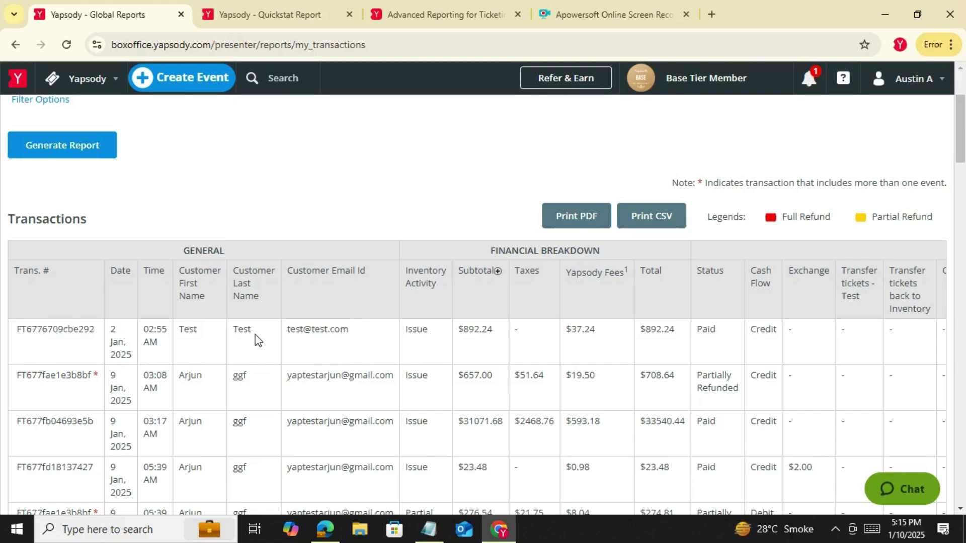
{"action": "scroll", "coordinate": [256, 339], "scroll_direction": "up", "scroll_amount": 1}
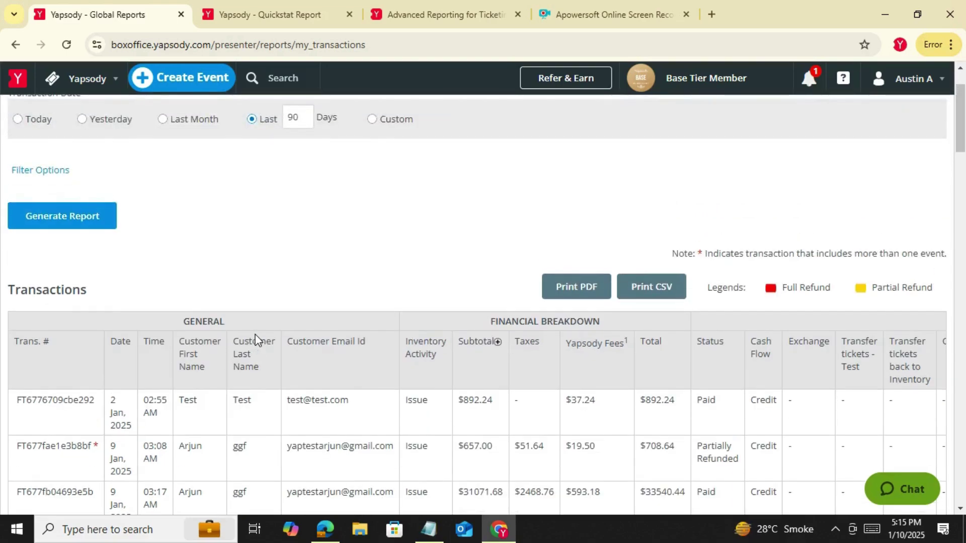
{"action": "scroll", "coordinate": [256, 339], "scroll_direction": "down", "scroll_amount": 1}
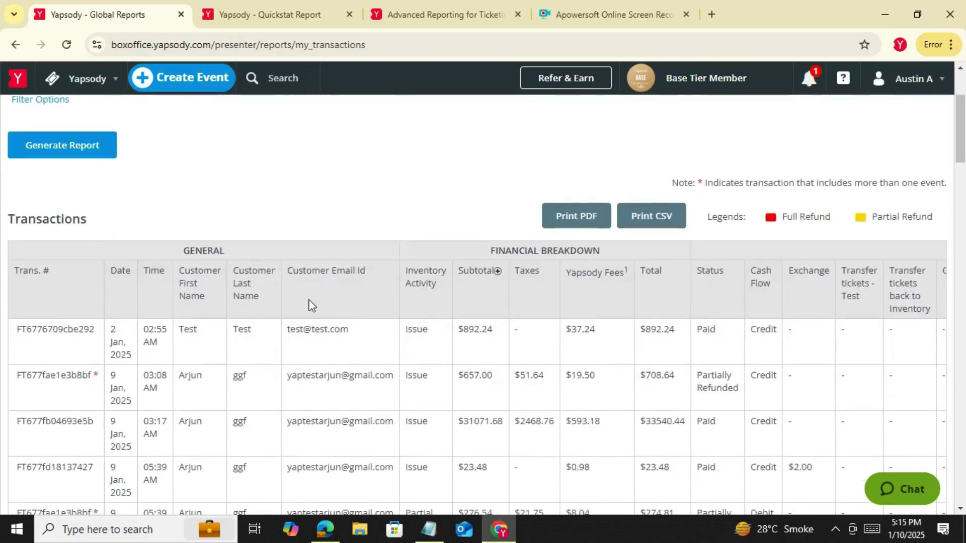
{"action": "scroll", "coordinate": [274, 253], "scroll_direction": "up", "scroll_amount": 2}
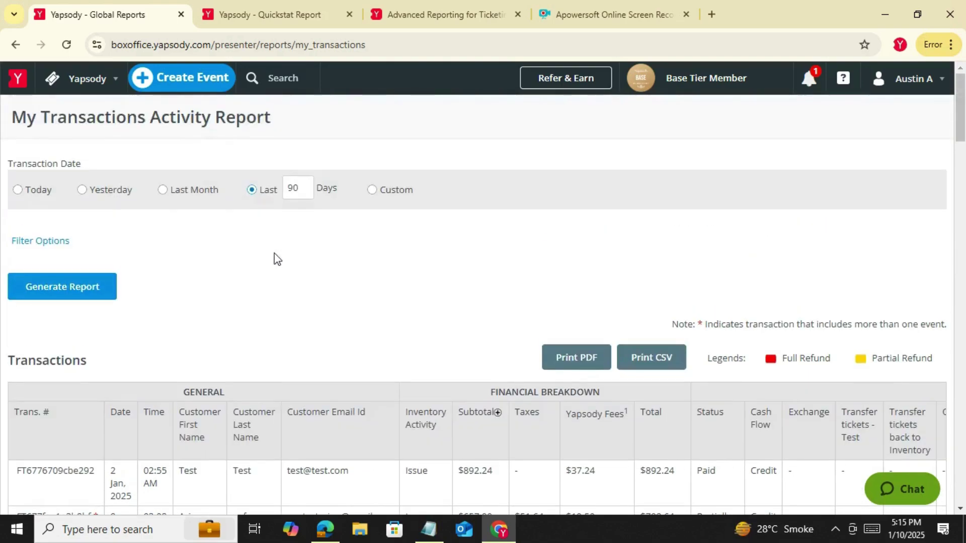
{"action": "left_click", "coordinate": [43, 245]}
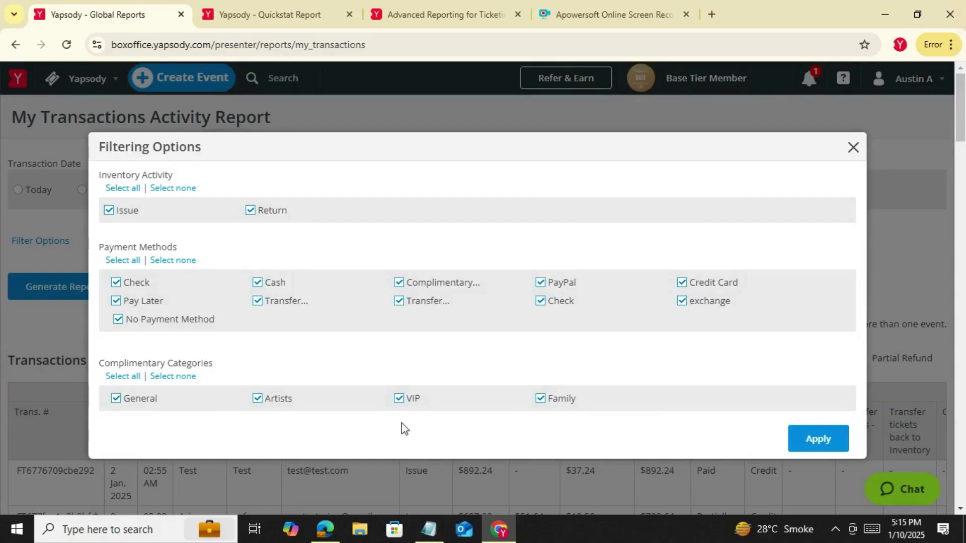
{"action": "left_click", "coordinate": [855, 148]}
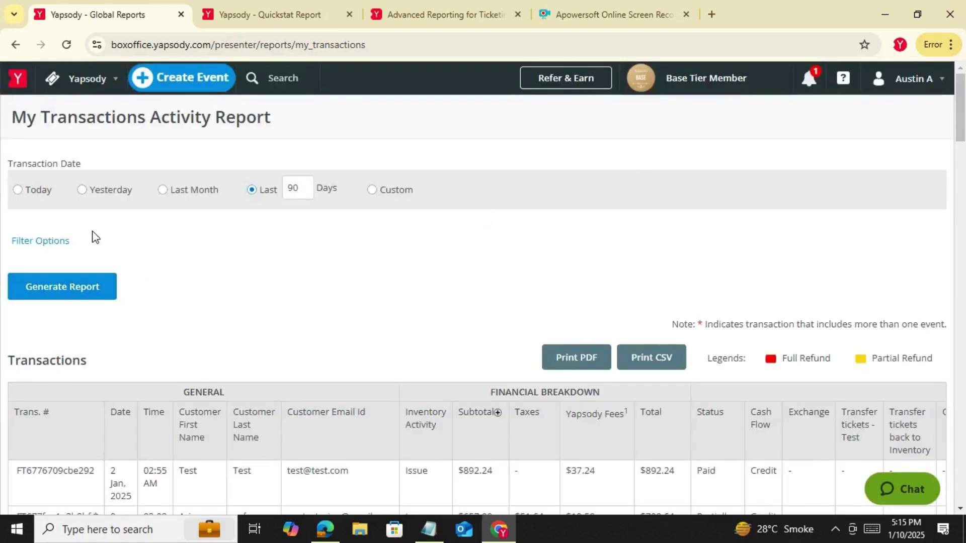
Open the Postal / Zip code report, filtered to All Categories, All Events and All Performances
{"action": "left_click", "coordinate": [79, 97]}
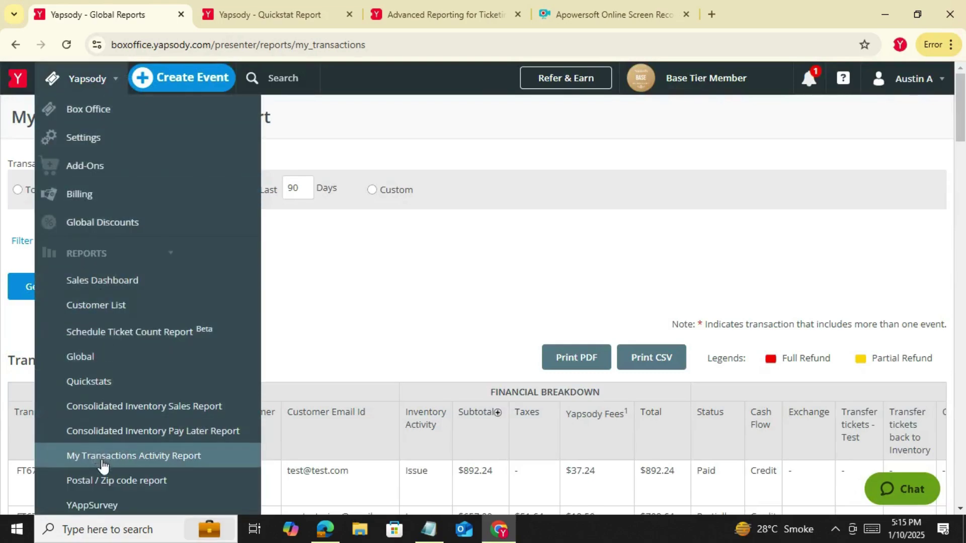
{"action": "left_click", "coordinate": [109, 482]}
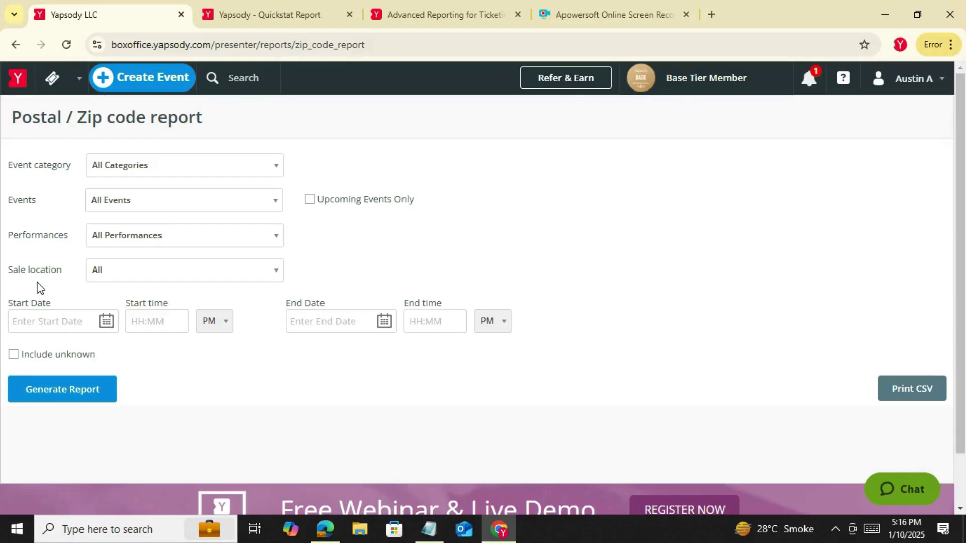
{"action": "scroll", "coordinate": [221, 338], "scroll_direction": "down", "scroll_amount": 2}
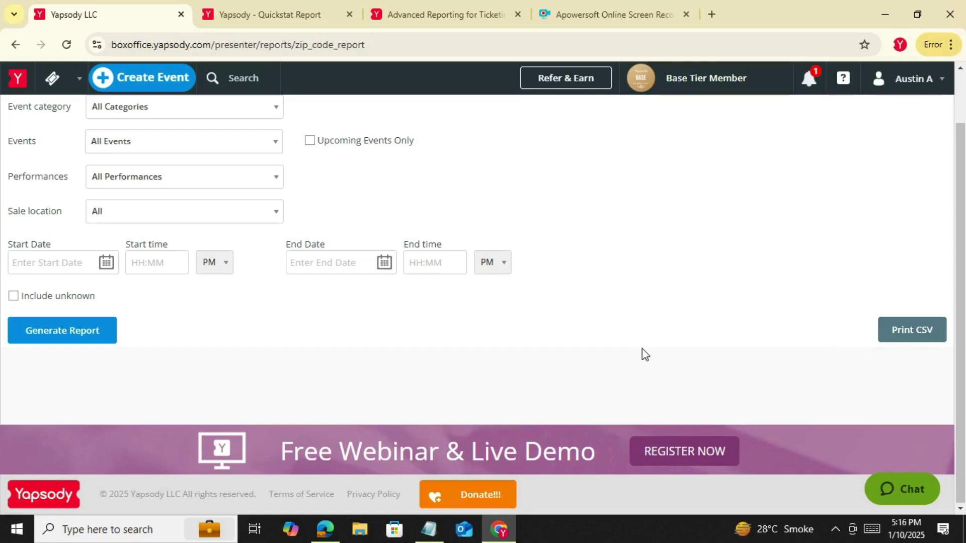
{"action": "scroll", "coordinate": [581, 339], "scroll_direction": "up", "scroll_amount": 1}
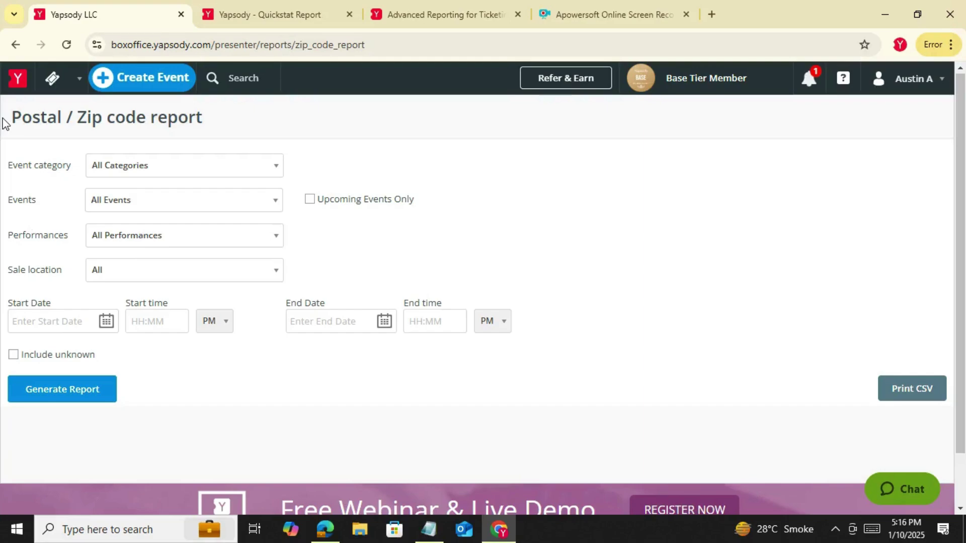
{"action": "left_click", "coordinate": [74, 80]}
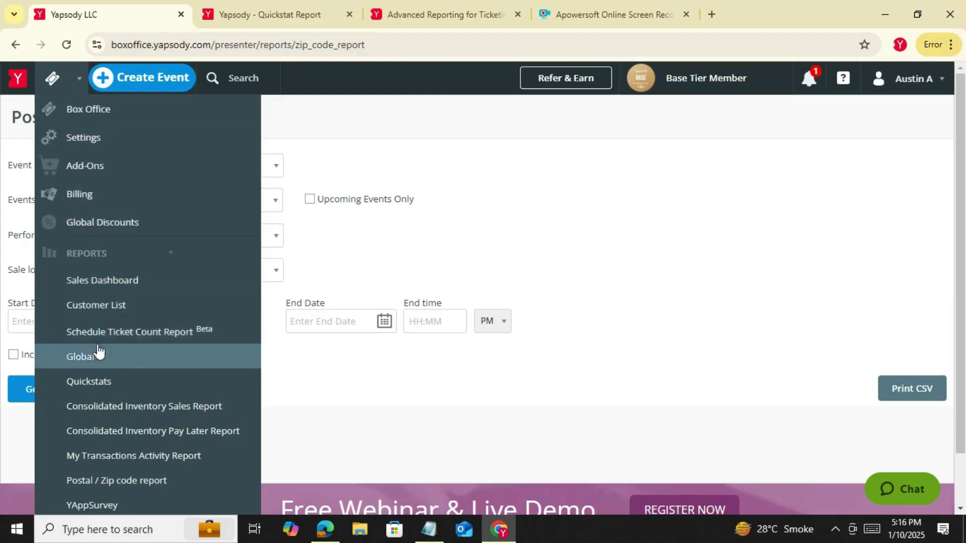
Open the Customer List Report and browse its email, phone and zip/postal code columns
{"action": "left_click", "coordinate": [111, 308]}
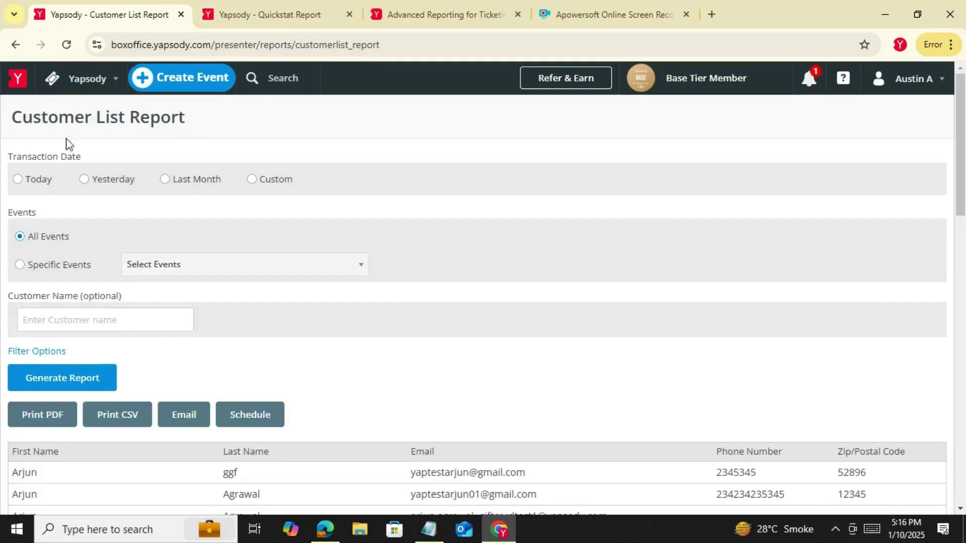
{"action": "left_click", "coordinate": [99, 83]}
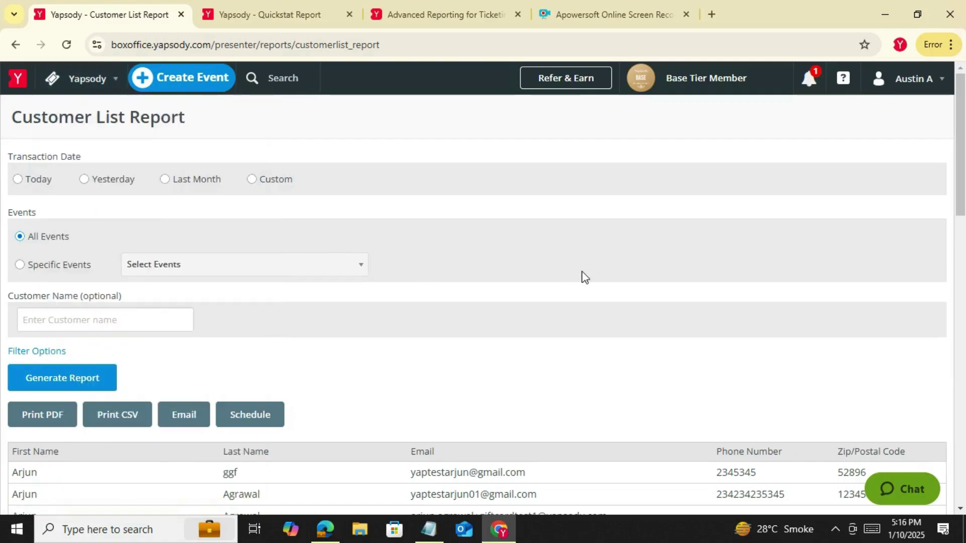
{"action": "scroll", "coordinate": [358, 287], "scroll_direction": "down", "scroll_amount": 2}
{"action": "scroll", "coordinate": [355, 434], "scroll_direction": "down", "scroll_amount": 5}
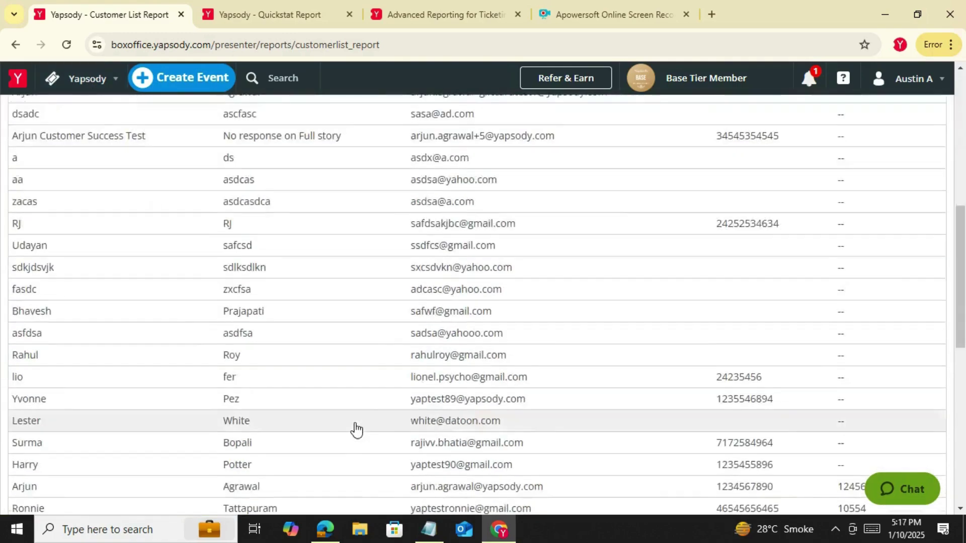
{"action": "scroll", "coordinate": [356, 434], "scroll_direction": "up", "scroll_amount": 7}
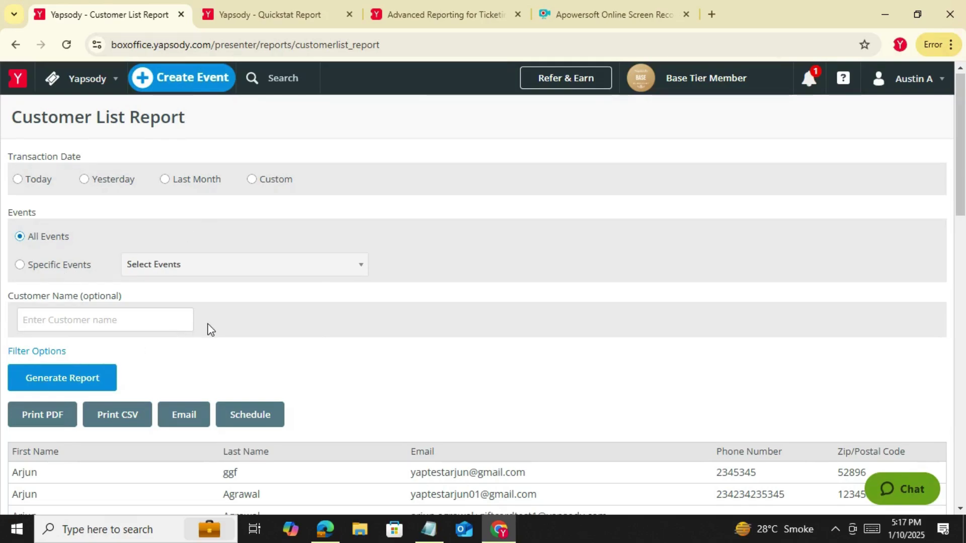
Show the genre, tickets purchased, gender, age, opt-in and status filtering options
{"action": "left_click", "coordinate": [49, 348]}
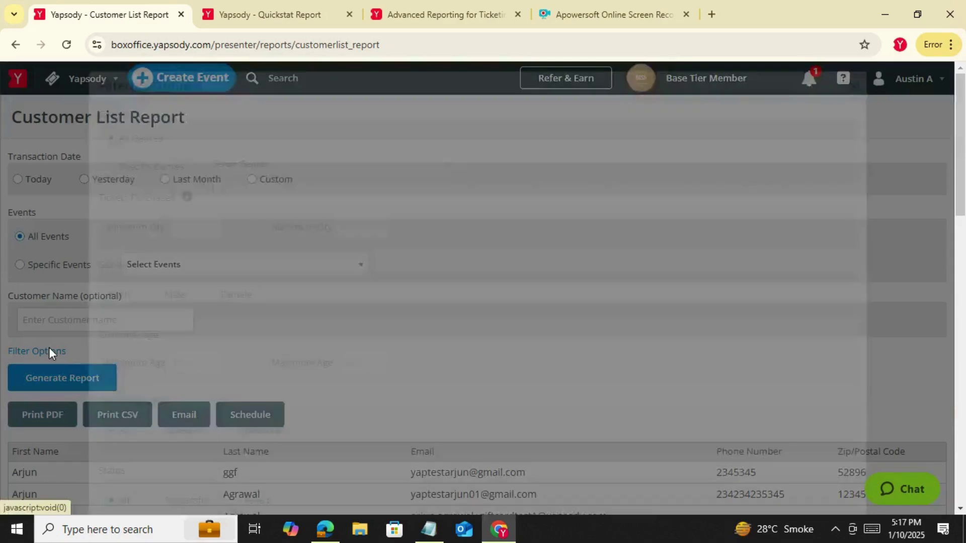
{"action": "scroll", "coordinate": [352, 247], "scroll_direction": "down", "scroll_amount": 1}
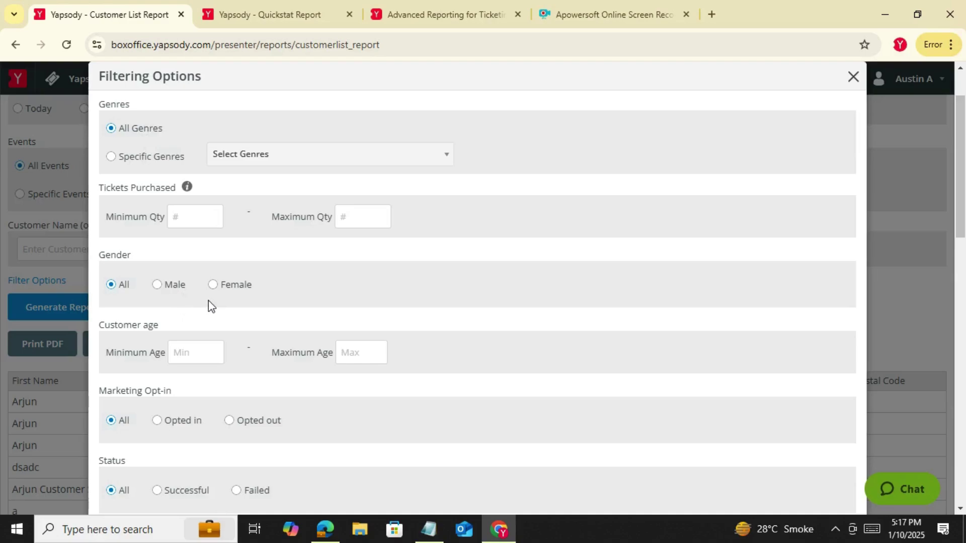
{"action": "scroll", "coordinate": [209, 300], "scroll_direction": "down", "scroll_amount": 3}
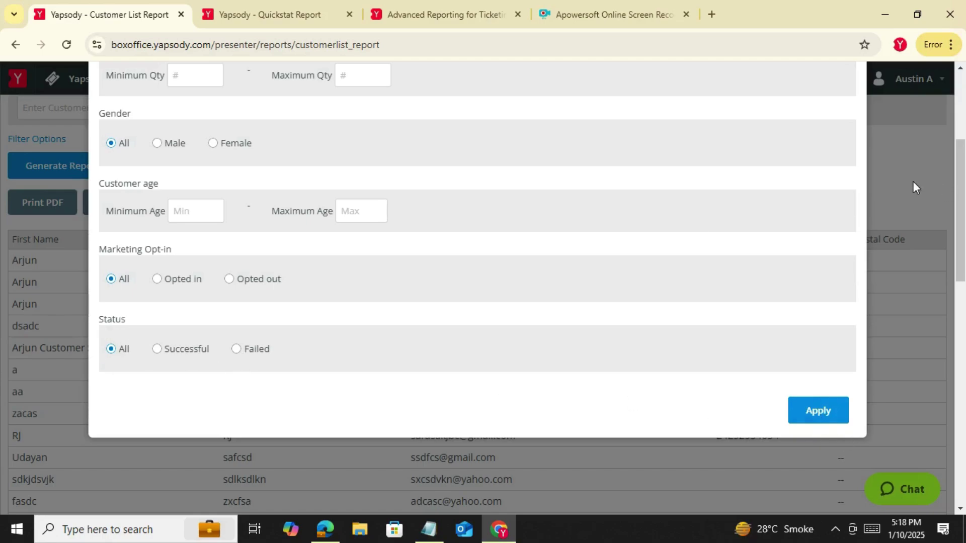
{"action": "scroll", "coordinate": [809, 142], "scroll_direction": "up", "scroll_amount": 4}
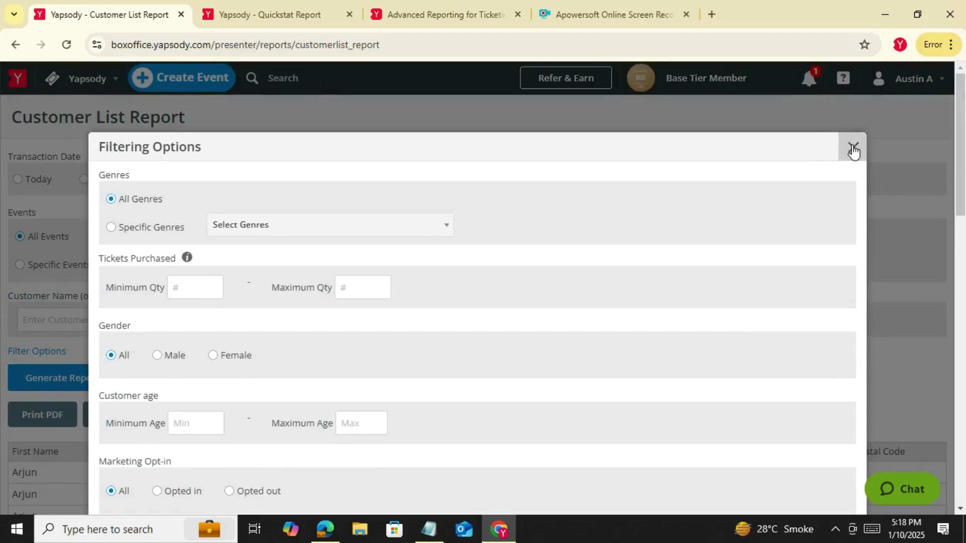
Close Filtering Options unchanged and bring up the blank Schedule form set to Does not repeat
{"action": "left_click", "coordinate": [850, 149]}
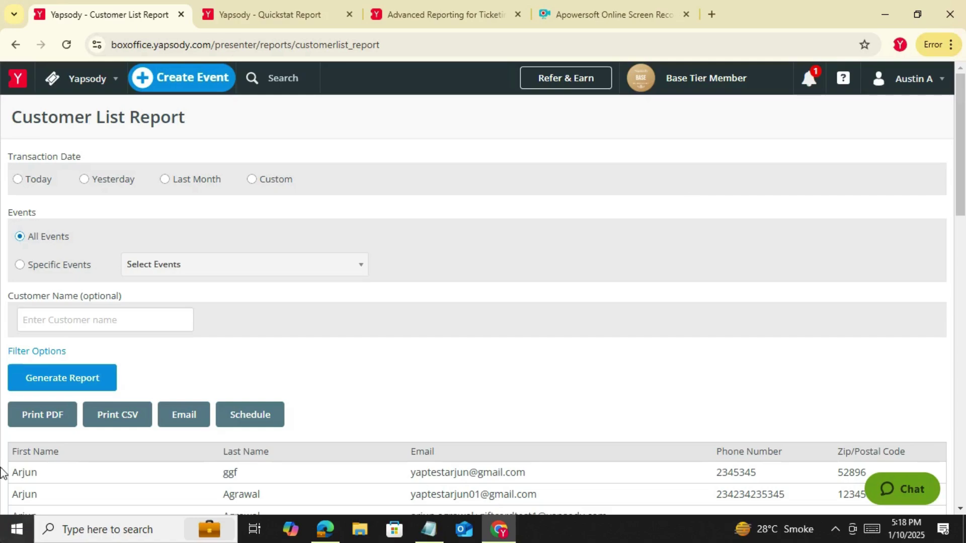
{"action": "scroll", "coordinate": [351, 351], "scroll_direction": "down", "scroll_amount": 1}
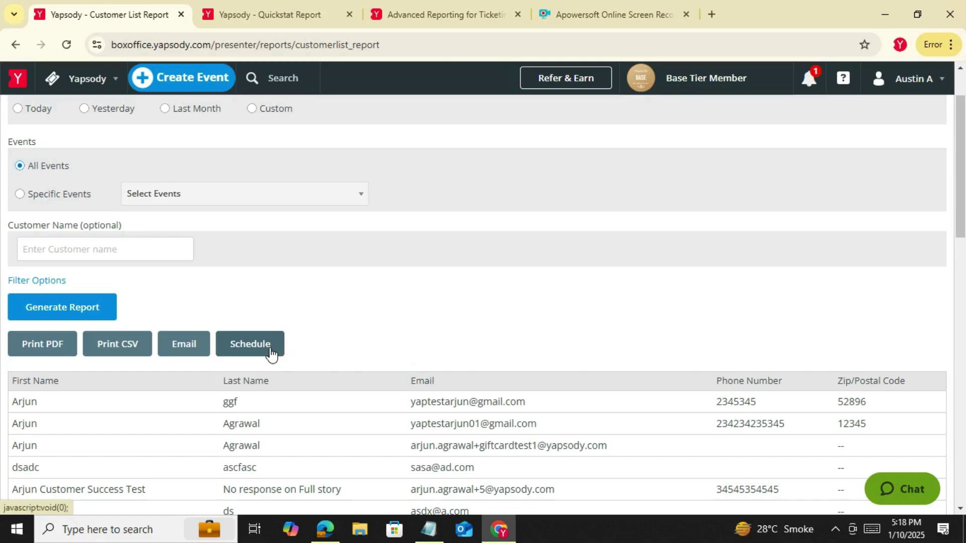
{"action": "left_click", "coordinate": [270, 347]}
{"action": "scroll", "coordinate": [435, 365], "scroll_direction": "down", "scroll_amount": 6}
{"action": "scroll", "coordinate": [585, 191], "scroll_direction": "up", "scroll_amount": 1}
{"action": "scroll", "coordinate": [585, 191], "scroll_direction": "up", "scroll_amount": 3}
Cancel the report schedule without adding recipients and return to the customer table
{"action": "left_click", "coordinate": [423, 304]}
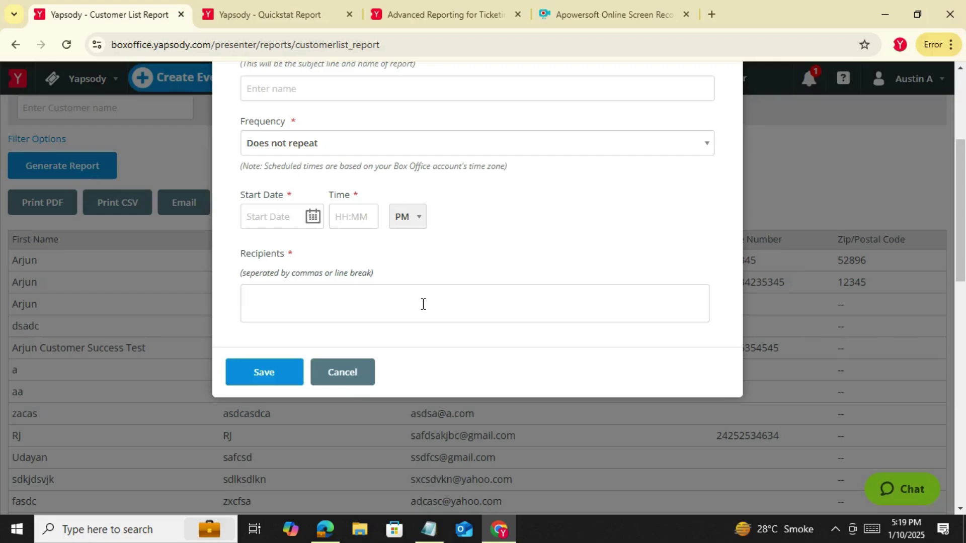
{"action": "left_click", "coordinate": [356, 372]}
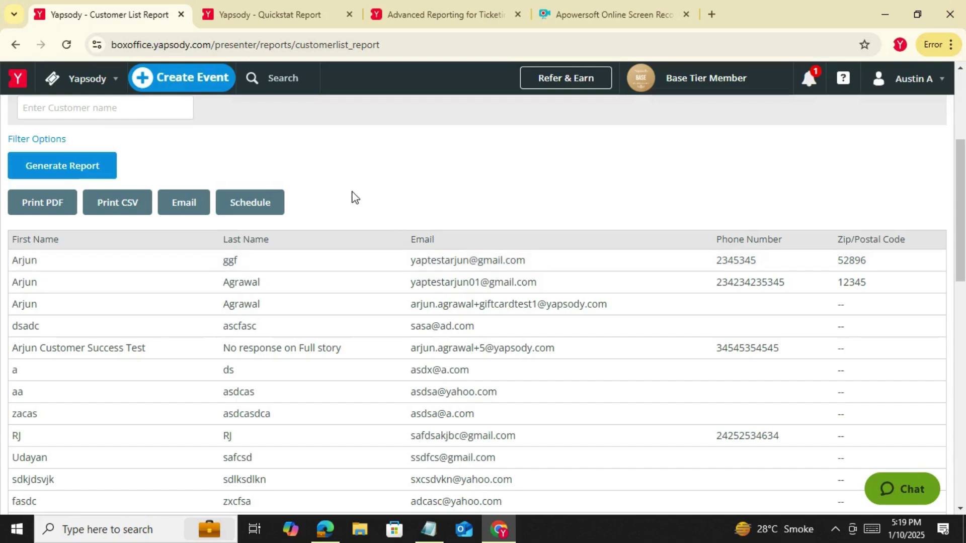
{"action": "scroll", "coordinate": [355, 197], "scroll_direction": "up", "scroll_amount": 4}
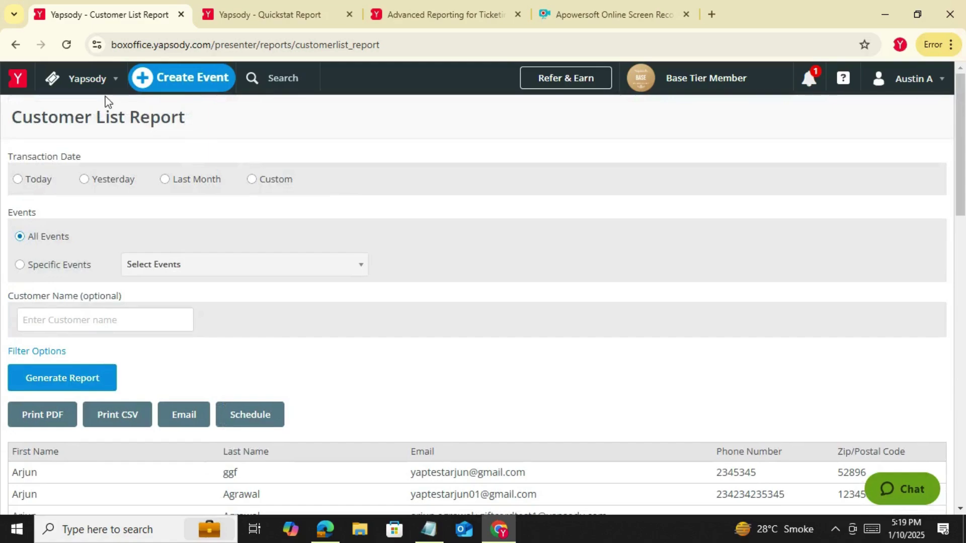
Open the Box Office's Yapsody Test event 31 Jan 8:00 PM performance ($350.00 General Admission)
{"action": "left_click", "coordinate": [105, 94]}
{"action": "left_click", "coordinate": [104, 110]}
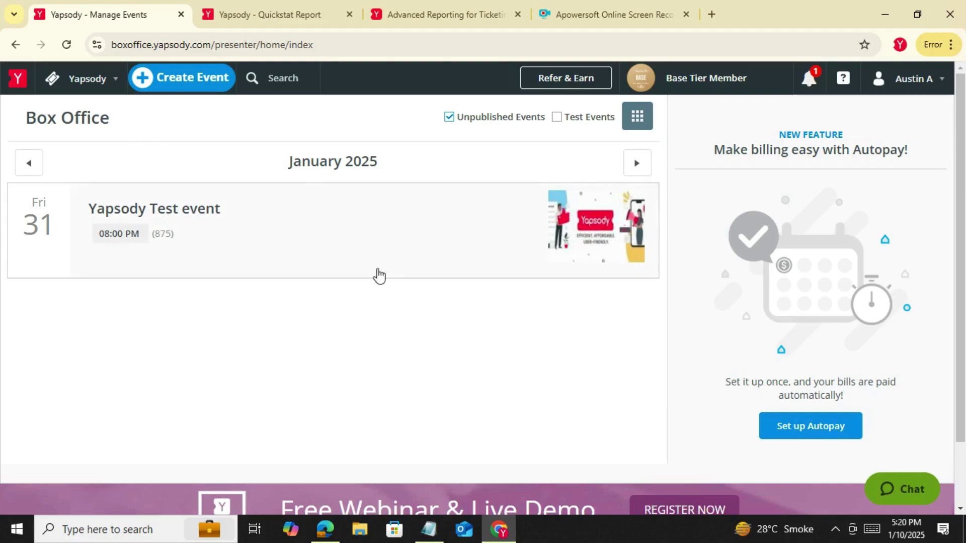
{"action": "left_click", "coordinate": [377, 272]}
{"action": "scroll", "coordinate": [781, 392], "scroll_direction": "down", "scroll_amount": 2}
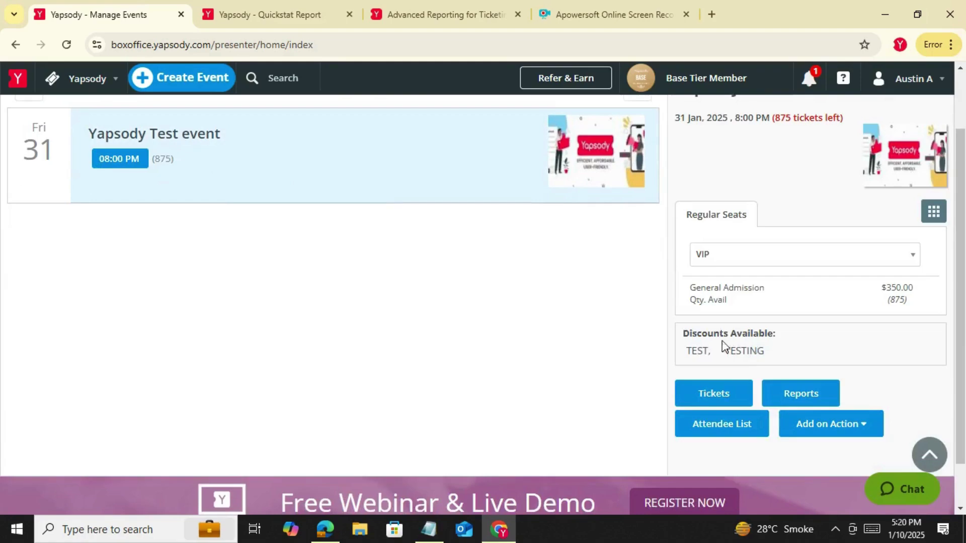
Open the attendee list in a new tab and generate it for all dates
{"action": "right_click", "coordinate": [729, 421]}
{"action": "left_click", "coordinate": [731, 260]}
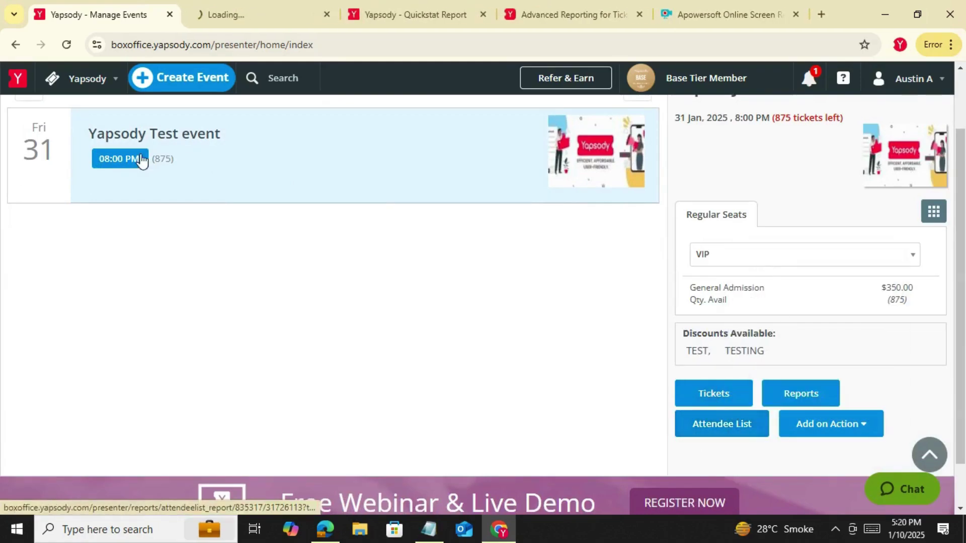
{"action": "left_click", "coordinate": [252, 21]}
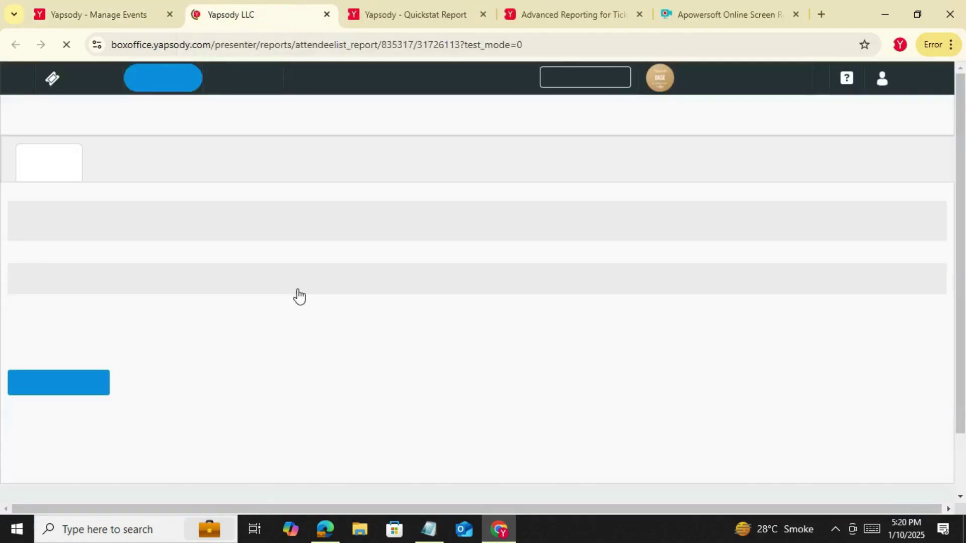
{"action": "left_click", "coordinate": [249, 223]}
{"action": "scroll", "coordinate": [265, 384], "scroll_direction": "down", "scroll_amount": 4}
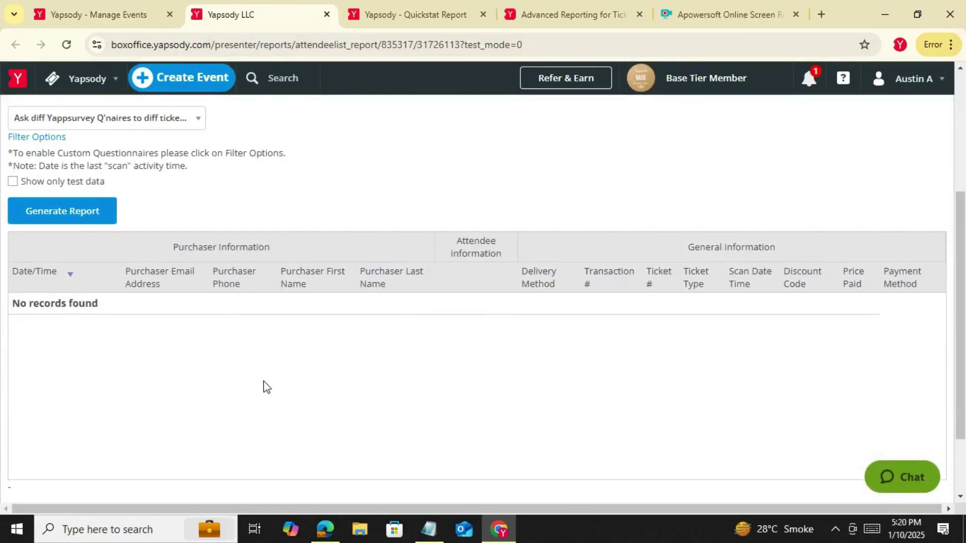
{"action": "scroll", "coordinate": [117, 185], "scroll_direction": "up", "scroll_amount": 4}
{"action": "left_click", "coordinate": [28, 225]}
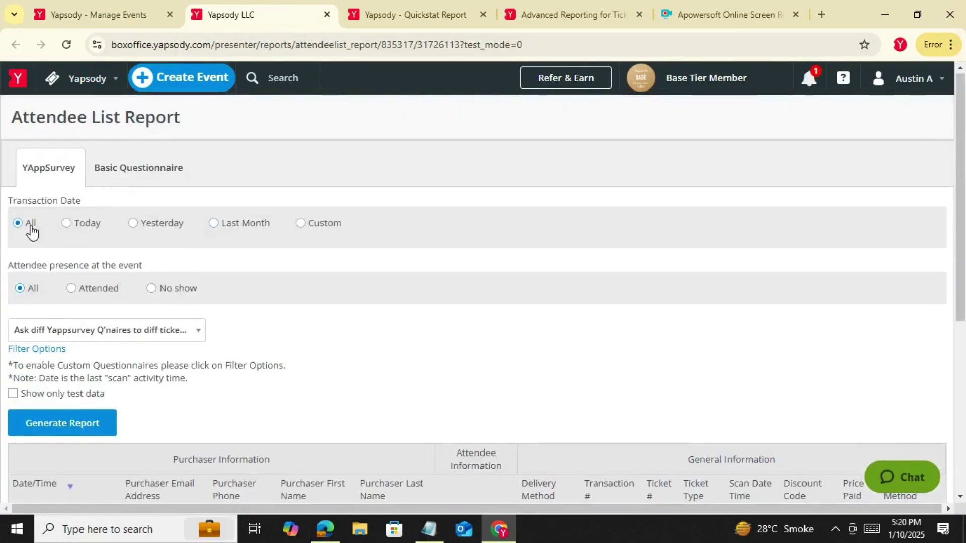
{"action": "left_click", "coordinate": [76, 422]}
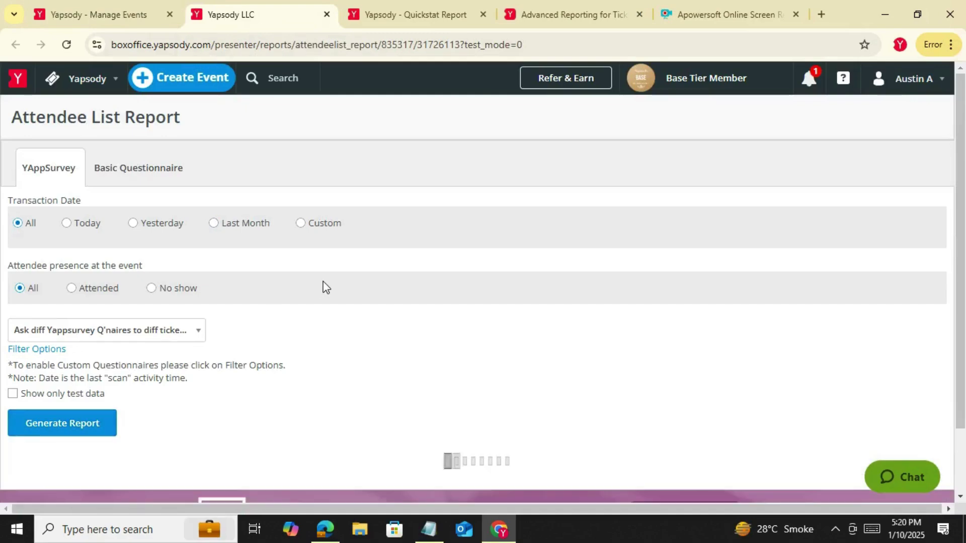
{"action": "scroll", "coordinate": [322, 287], "scroll_direction": "down", "scroll_amount": 4}
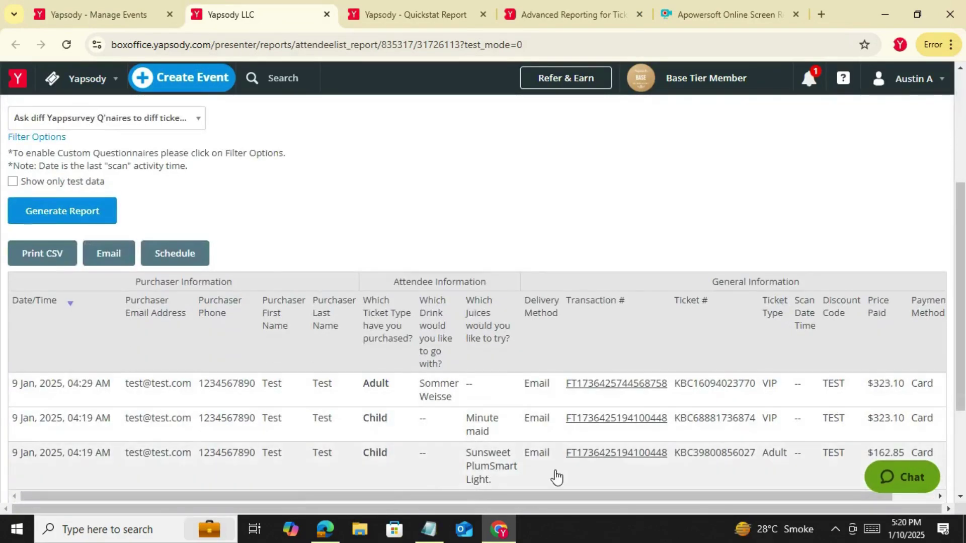
{"action": "scroll", "coordinate": [574, 463], "scroll_direction": "down", "scroll_amount": 1}
{"action": "scroll", "coordinate": [260, 308], "scroll_direction": "up", "scroll_amount": 5}
Generate the Basic Questionnaire attendee report and review its answers
{"action": "left_click", "coordinate": [134, 167]}
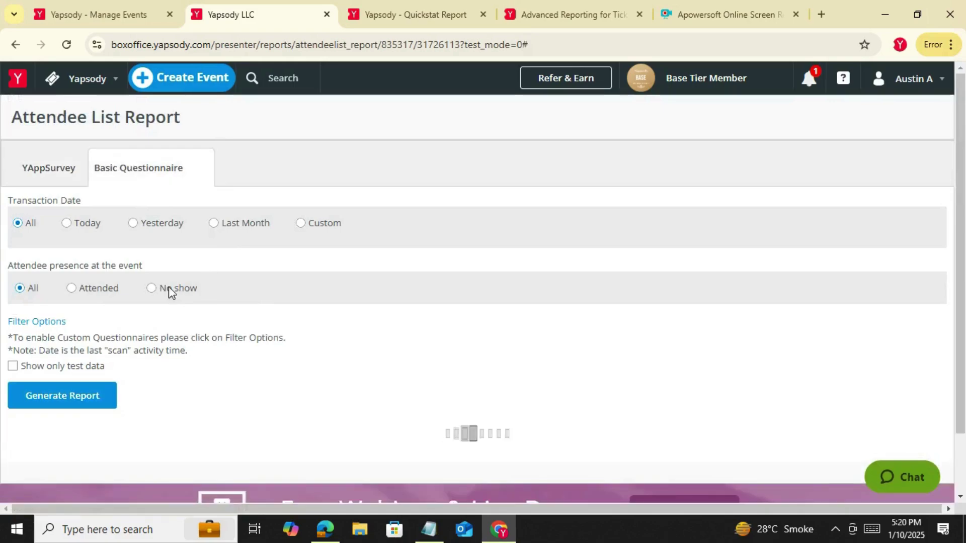
{"action": "left_click", "coordinate": [86, 399]}
{"action": "left_click", "coordinate": [86, 399]}
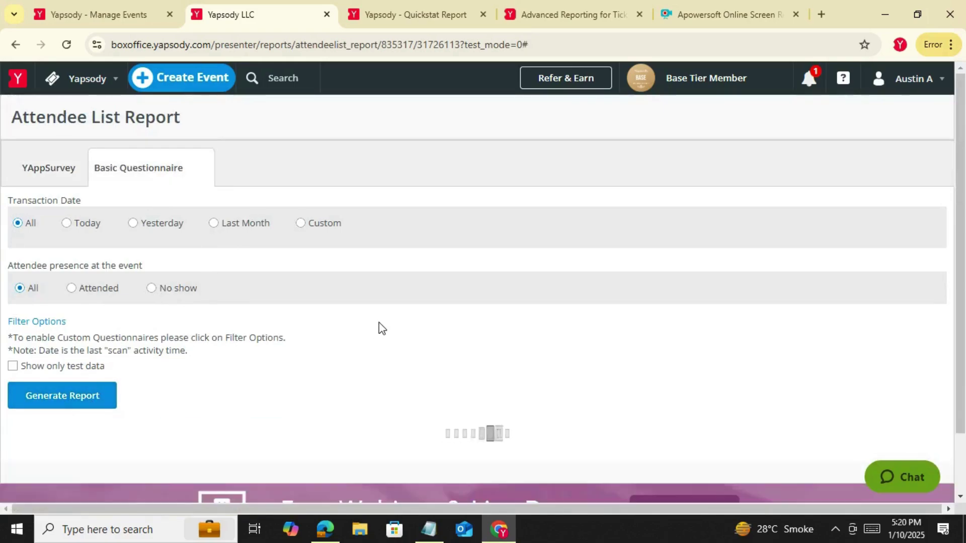
{"action": "scroll", "coordinate": [382, 321], "scroll_direction": "down", "scroll_amount": 4}
{"action": "scroll", "coordinate": [410, 319], "scroll_direction": "down", "scroll_amount": 2}
{"action": "left_click_drag", "start_coordinate": [543, 512], "coordinate": [792, 510]}
{"action": "scroll", "coordinate": [414, 403], "scroll_direction": "up", "scroll_amount": 8}
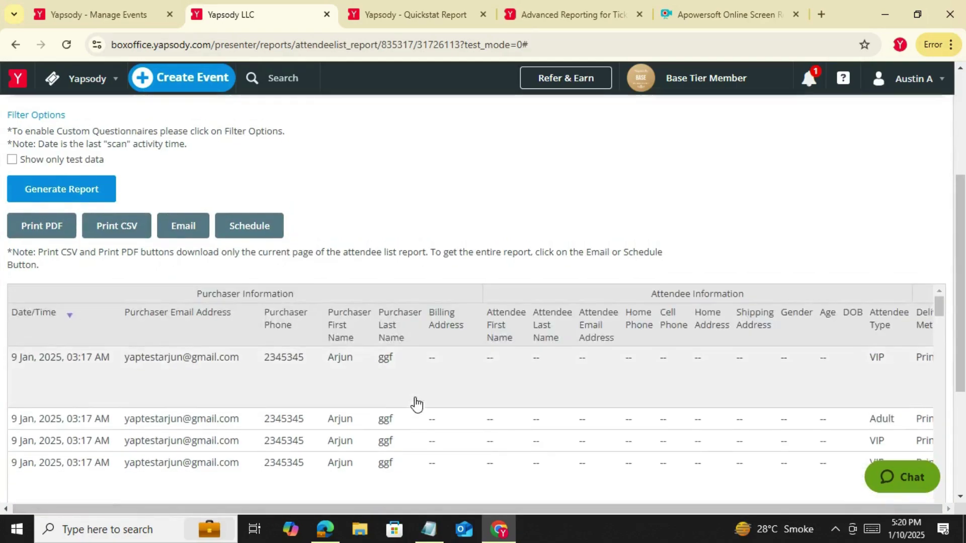
{"action": "scroll", "coordinate": [416, 404], "scroll_direction": "down", "scroll_amount": 2}
{"action": "scroll", "coordinate": [416, 403], "scroll_direction": "down", "scroll_amount": 1}
{"action": "scroll", "coordinate": [80, 211], "scroll_direction": "up", "scroll_amount": 3}
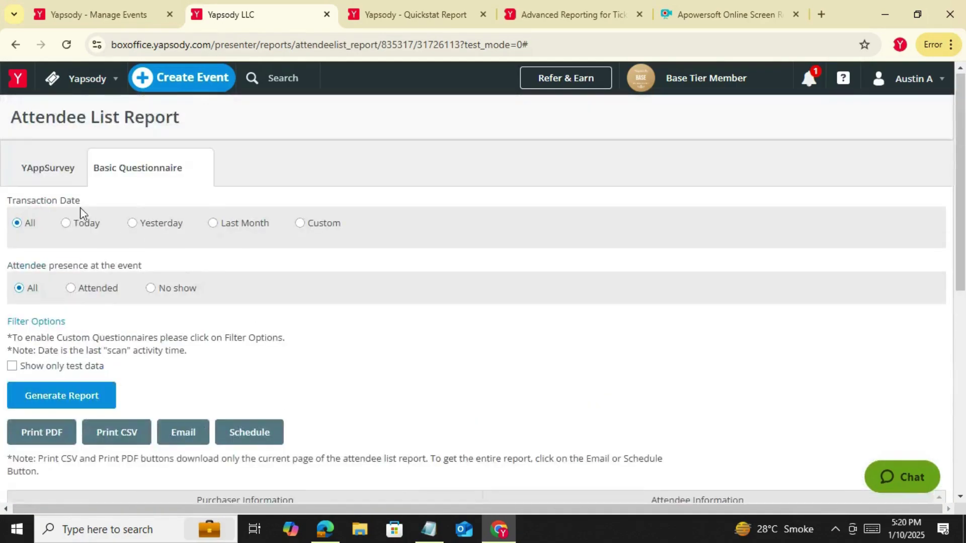
Switch to the YAppSurvey report and select the second row's transaction number
{"action": "left_click", "coordinate": [37, 179]}
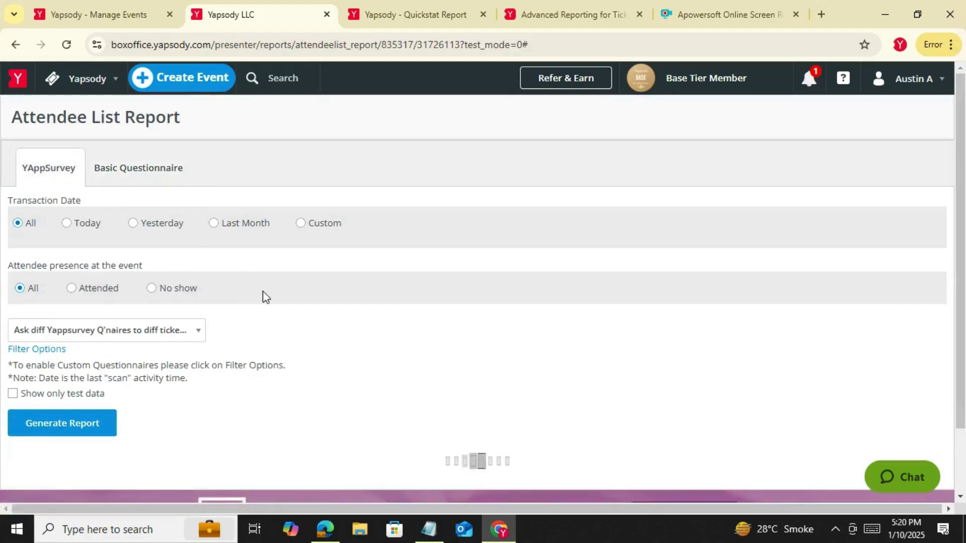
{"action": "scroll", "coordinate": [713, 321], "scroll_direction": "down", "scroll_amount": 2}
{"action": "scroll", "coordinate": [713, 324], "scroll_direction": "down", "scroll_amount": 3}
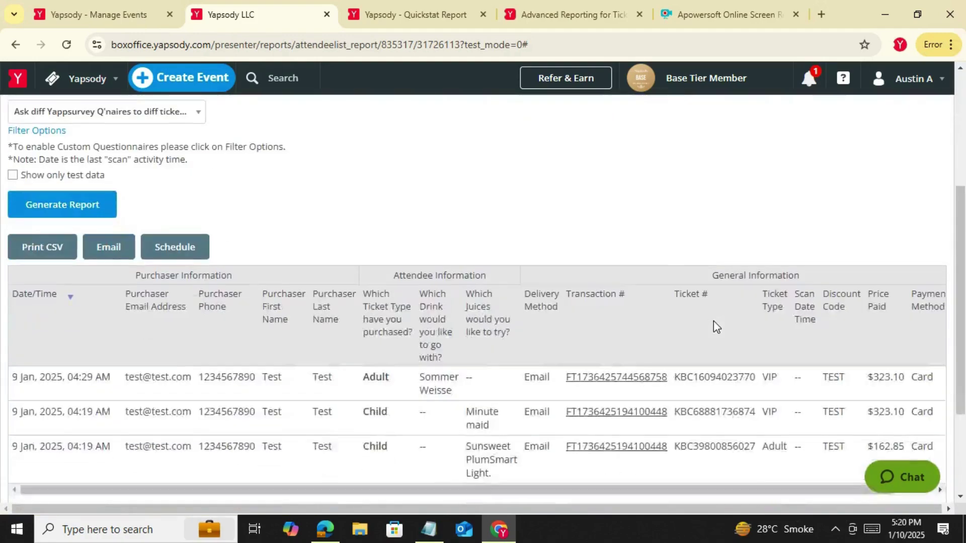
{"action": "left_click_drag", "start_coordinate": [675, 415], "coordinate": [564, 417]}
{"action": "key", "text": "ctrl+c"}
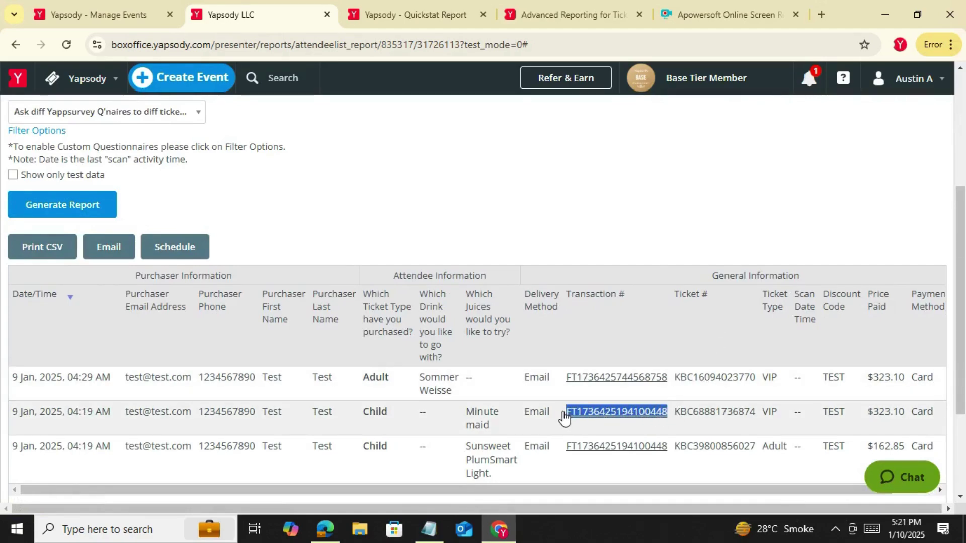
From Manage Events, search the copied Transaction # and open its $524.55 transaction report
{"action": "left_click", "coordinate": [106, 11]}
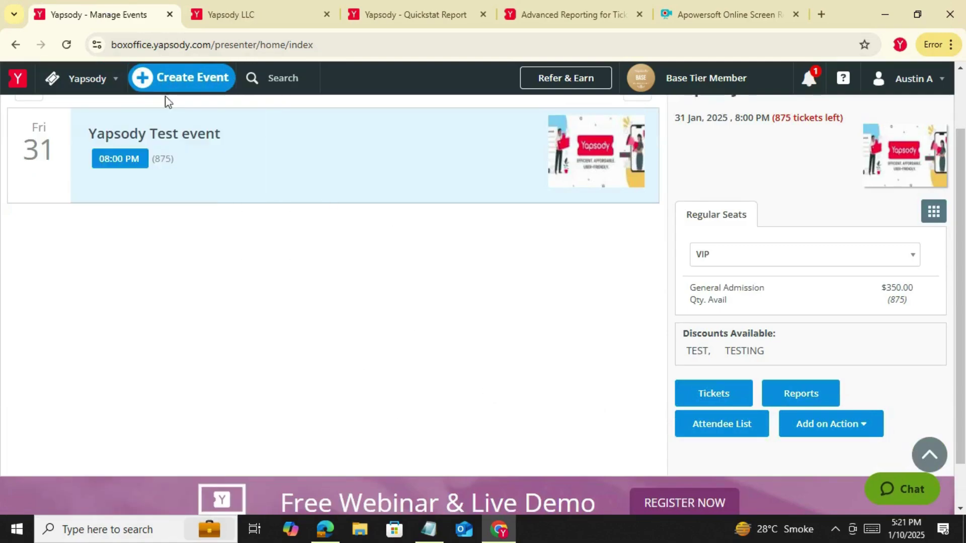
{"action": "left_click", "coordinate": [278, 82]}
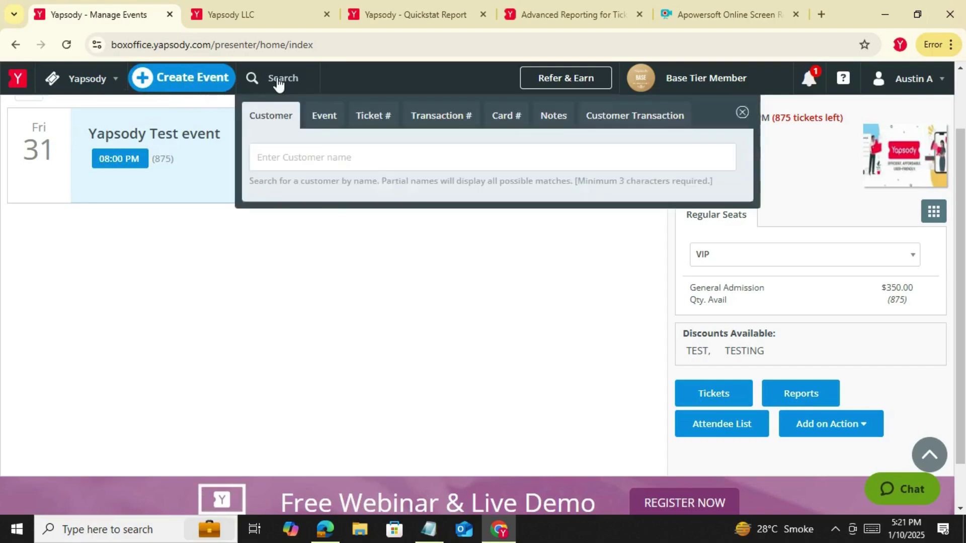
{"action": "left_click", "coordinate": [438, 122]}
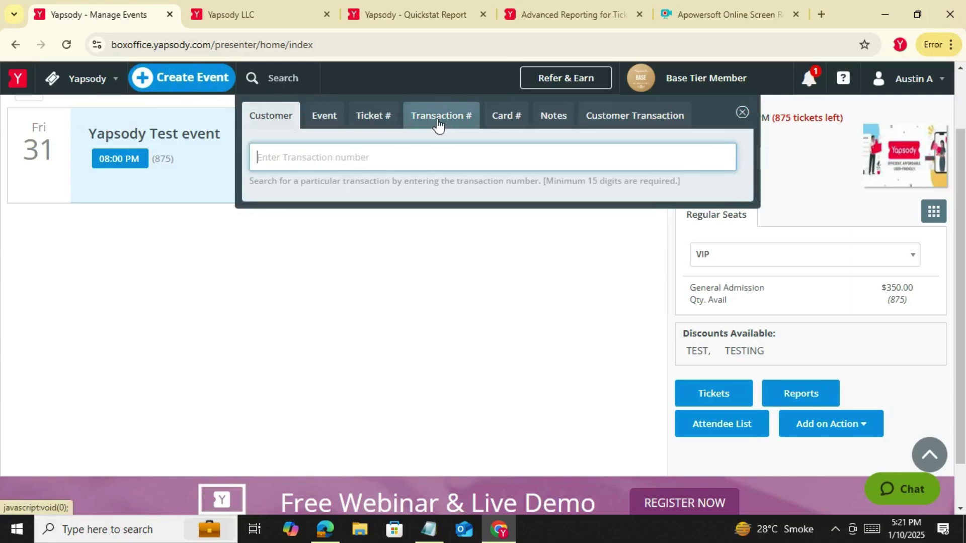
{"action": "key", "text": "ctrl+v"}
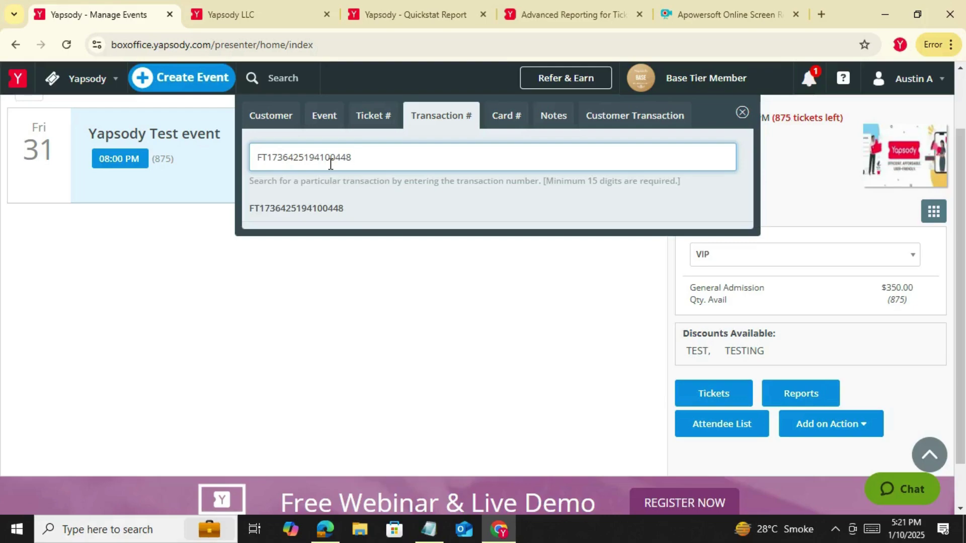
{"action": "left_click", "coordinate": [321, 212]}
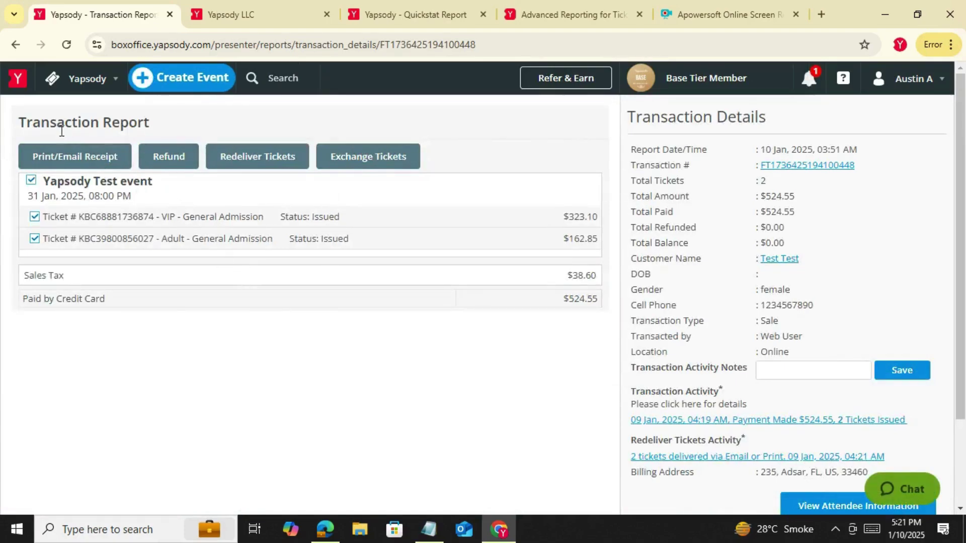
Expand the VIP ticket's price breakdown and re-tick it so both tickets stay selected
{"action": "left_click_drag", "start_coordinate": [26, 123], "coordinate": [151, 122]}
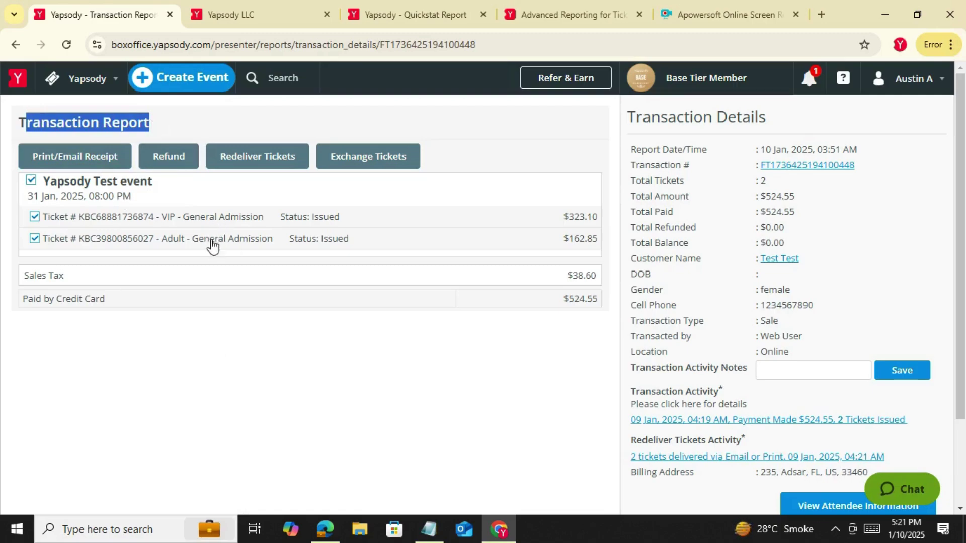
{"action": "left_click", "coordinate": [34, 217]}
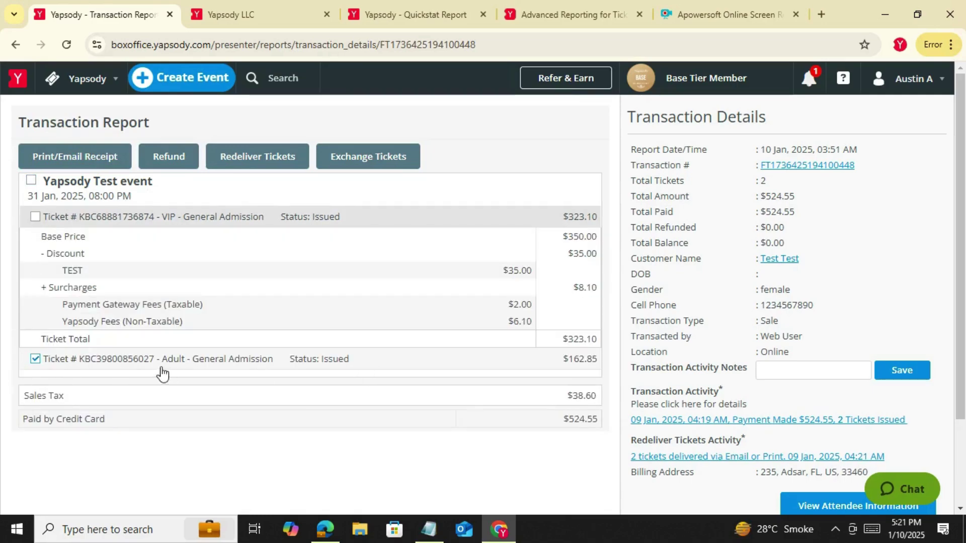
{"action": "left_click", "coordinate": [35, 217]}
Refund both tickets, $524.55 to CARD, then return to the Box Office events list
{"action": "left_click", "coordinate": [162, 166]}
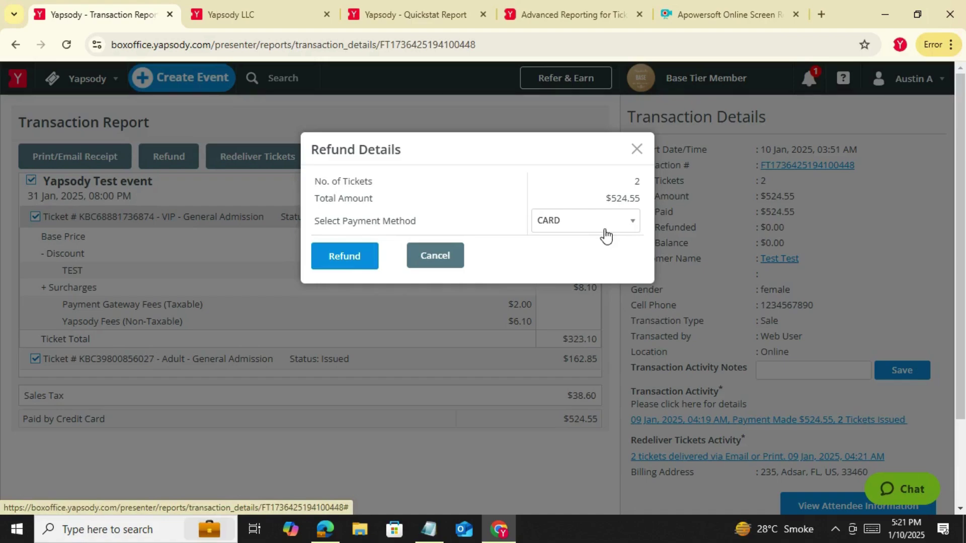
{"action": "left_click", "coordinate": [345, 256]}
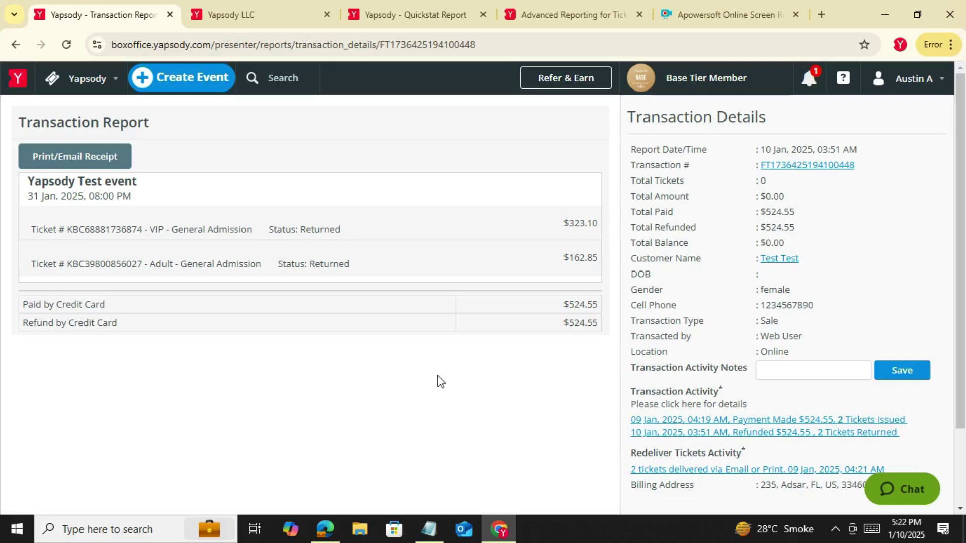
{"action": "left_click", "coordinate": [283, 80]}
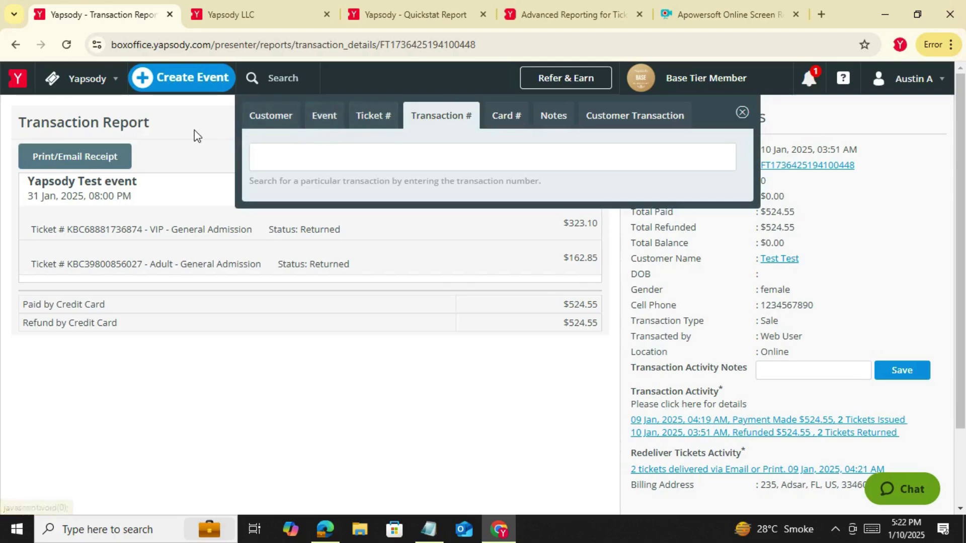
{"action": "left_click", "coordinate": [86, 80]}
{"action": "left_click", "coordinate": [83, 135]}
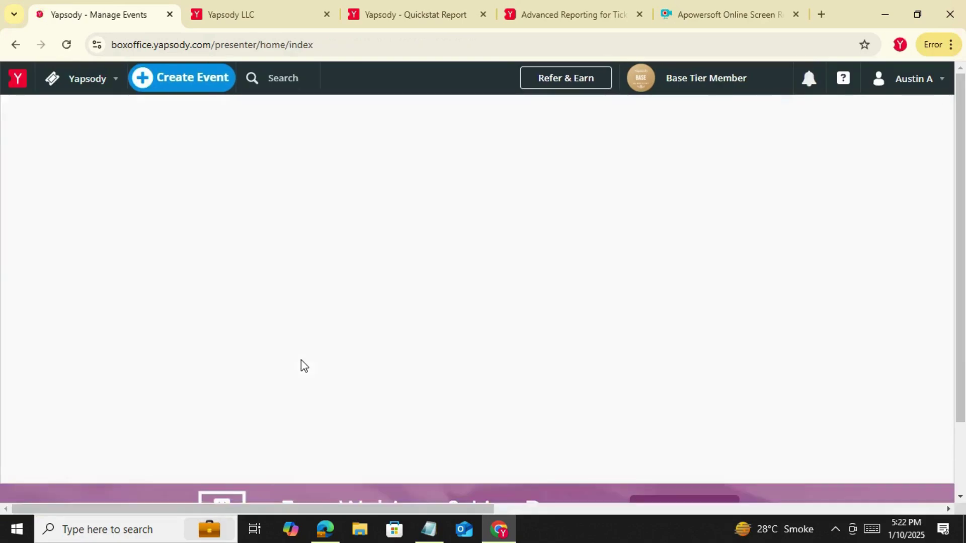
Open the Yapsody Test event's Reports in a new tab and launch View Inventory Sales Report
{"action": "left_click", "coordinate": [397, 266]}
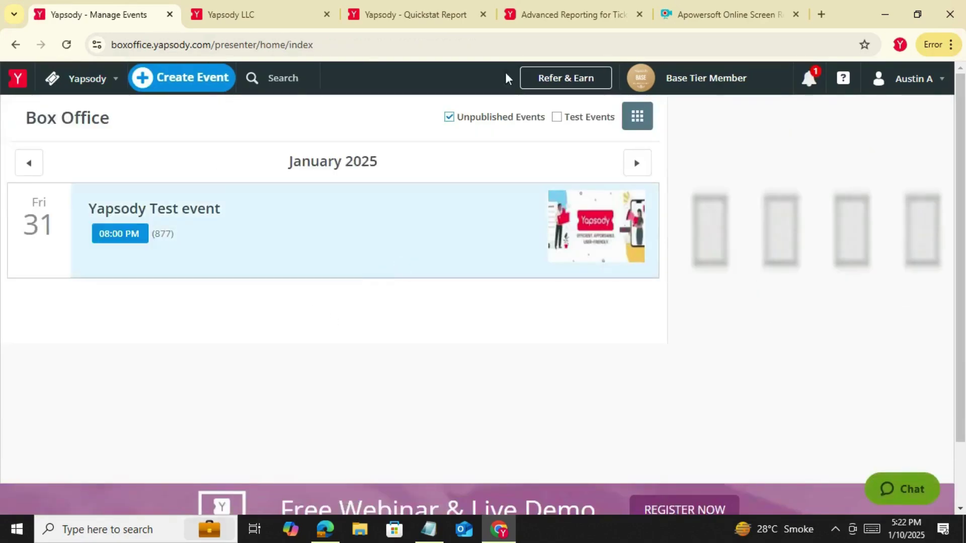
{"action": "scroll", "coordinate": [492, 267], "scroll_direction": "down", "scroll_amount": 3}
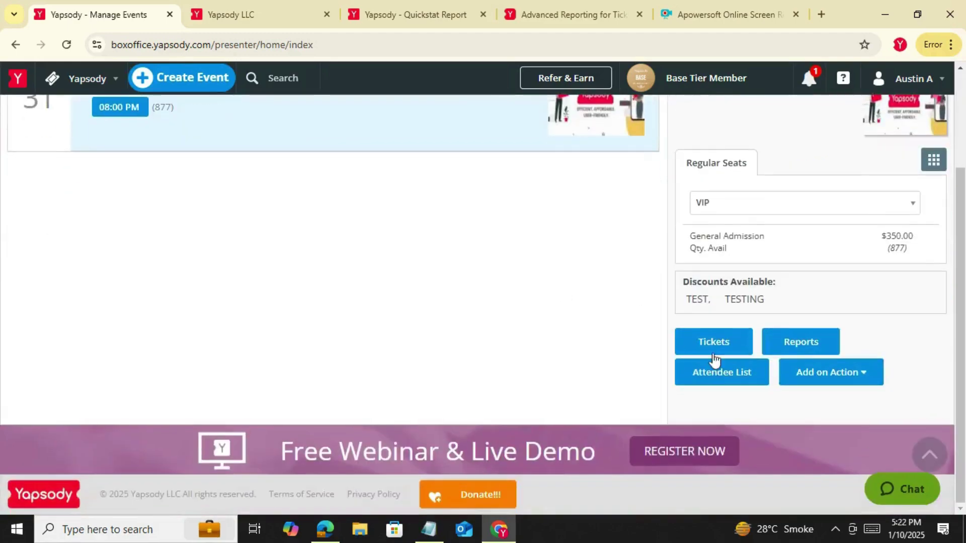
{"action": "right_click", "coordinate": [829, 346]}
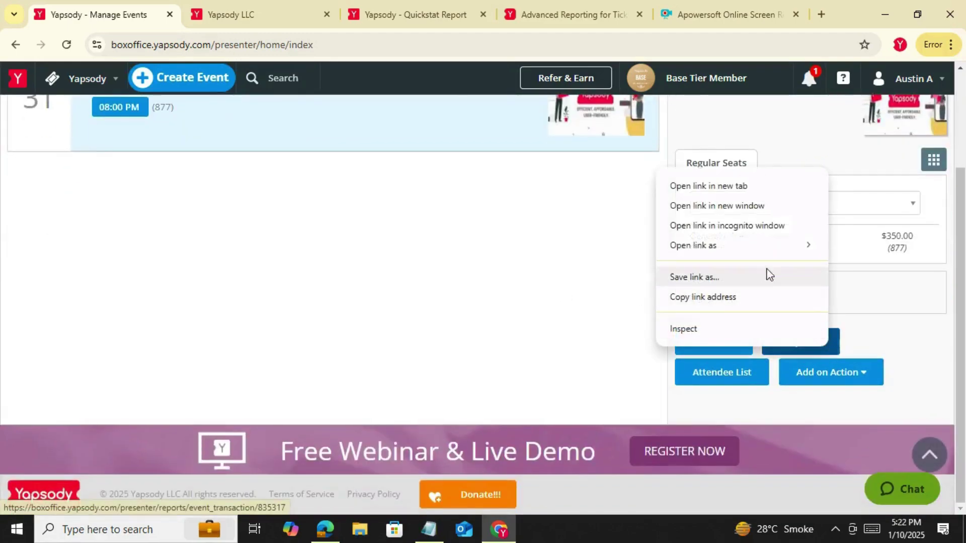
{"action": "left_click", "coordinate": [708, 185]}
{"action": "left_click", "coordinate": [247, 10]}
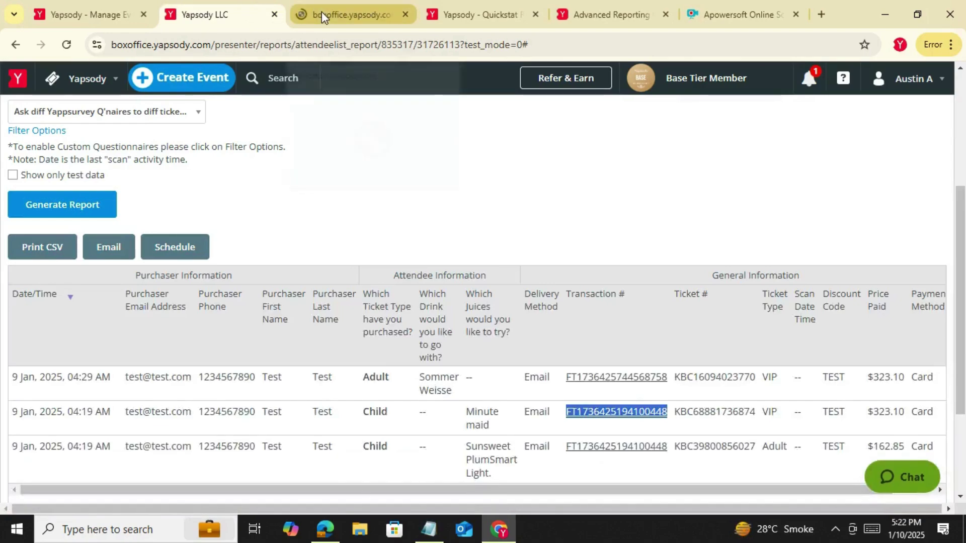
{"action": "left_click", "coordinate": [321, 11]}
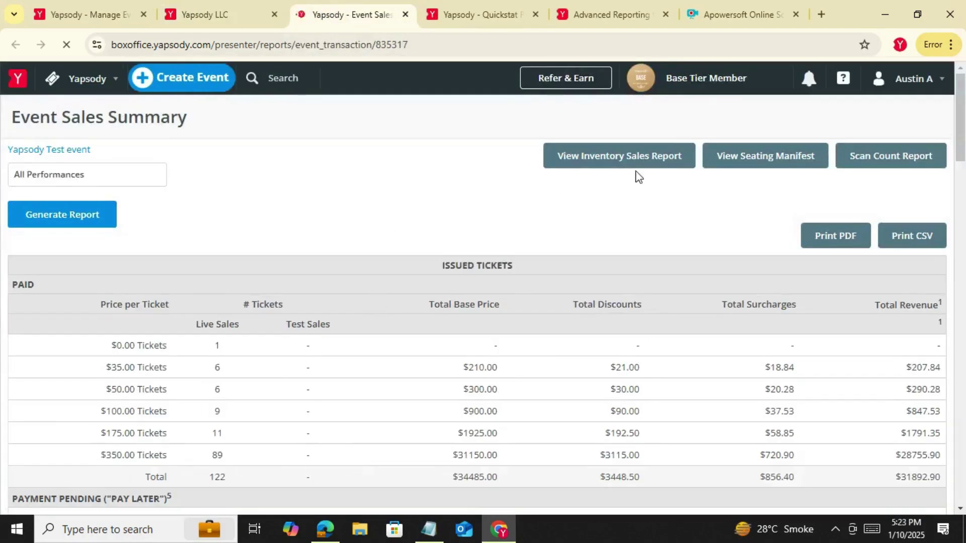
{"action": "left_click", "coordinate": [641, 168]}
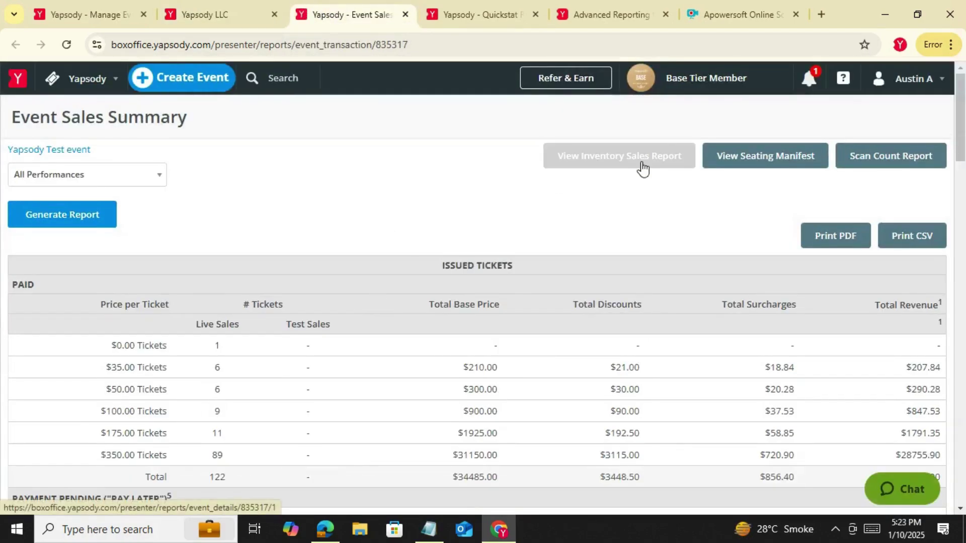
{"action": "left_click", "coordinate": [642, 168]}
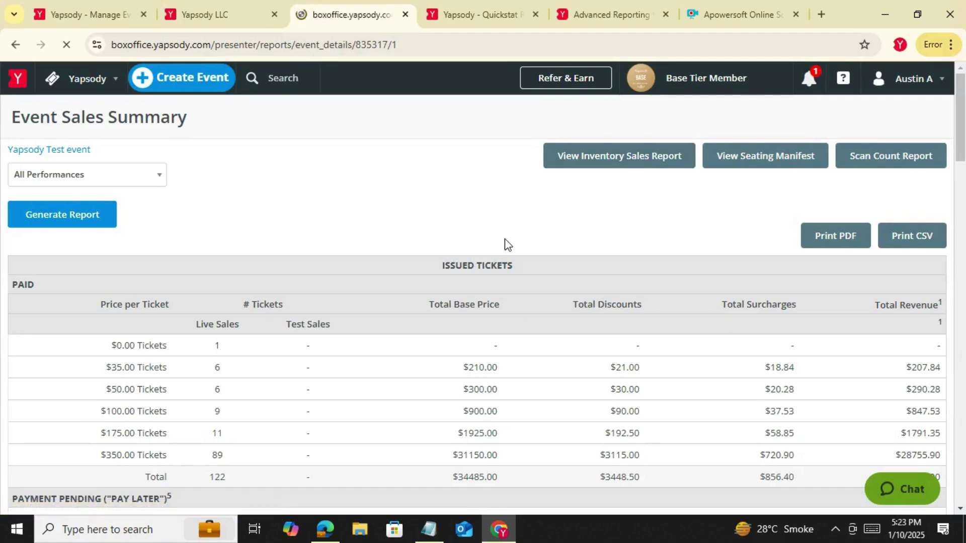
Regenerate the inventory sales report for Yesterday's transactions and review the eight listed transactions
{"action": "scroll", "coordinate": [508, 245], "scroll_direction": "down", "scroll_amount": 3}
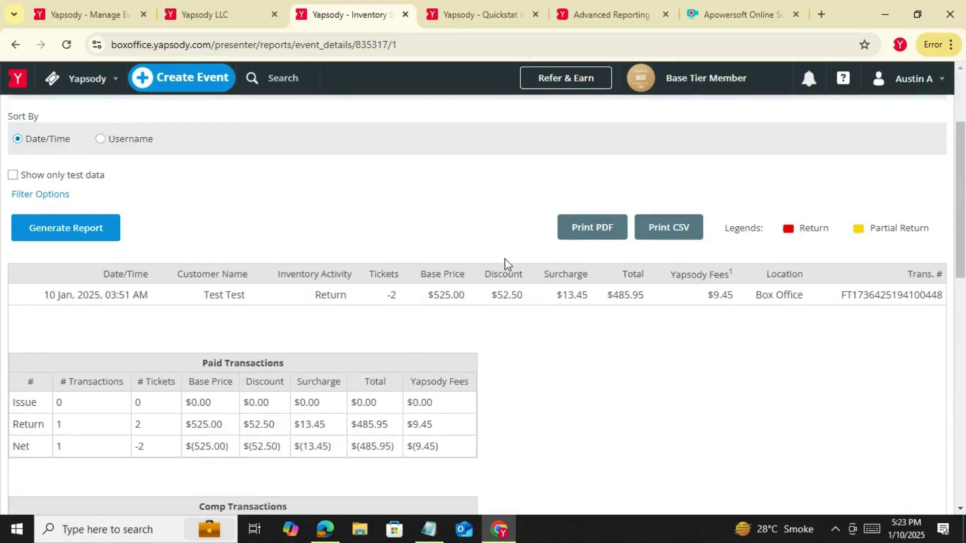
{"action": "scroll", "coordinate": [488, 342], "scroll_direction": "up", "scroll_amount": 3}
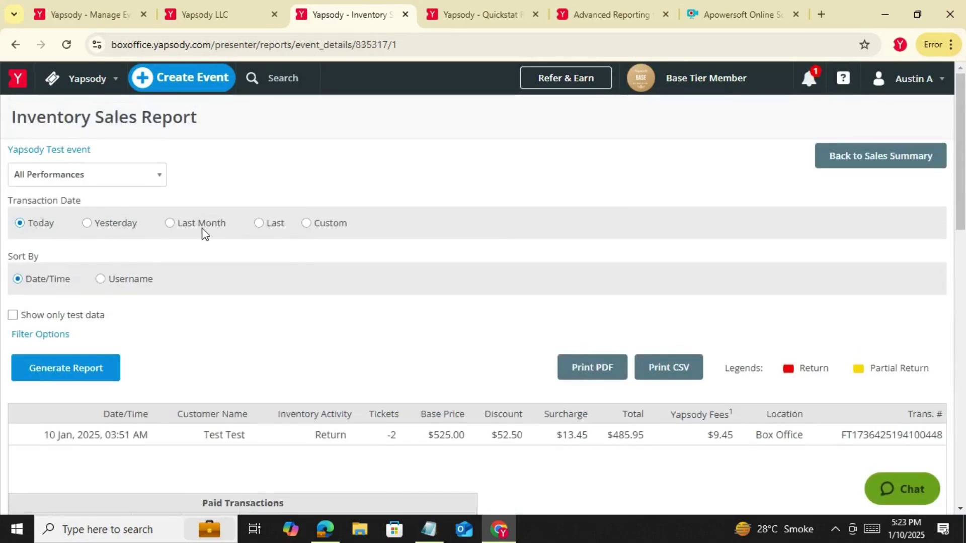
{"action": "left_click", "coordinate": [110, 232]}
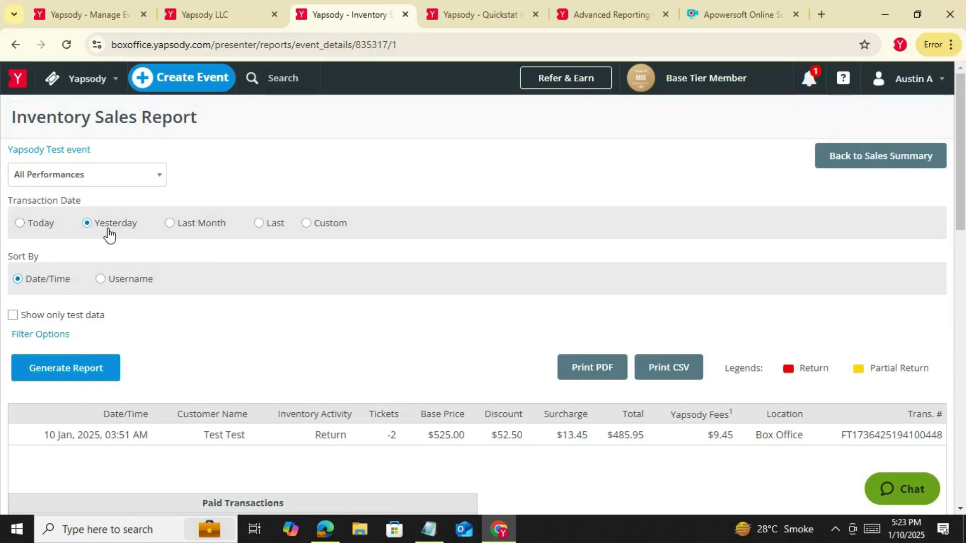
{"action": "left_click", "coordinate": [86, 367]}
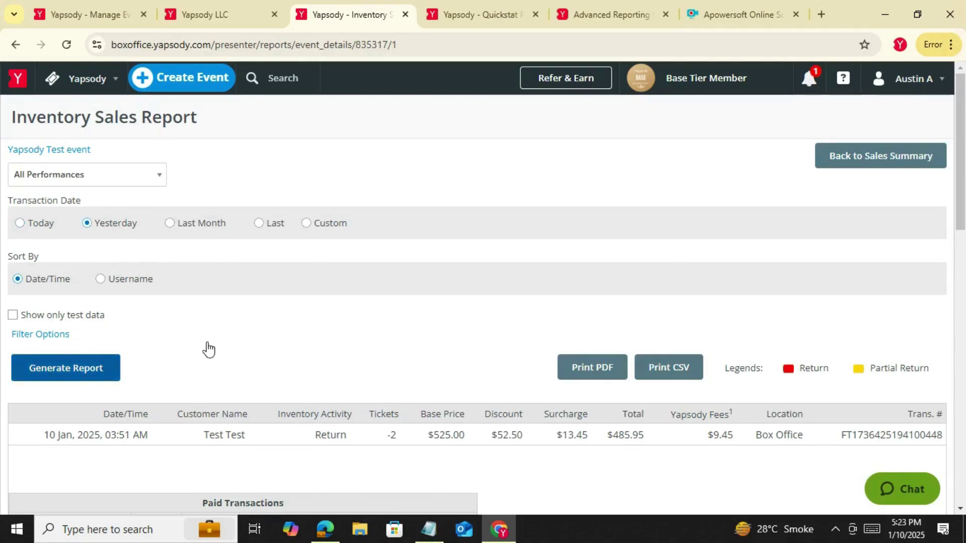
{"action": "scroll", "coordinate": [207, 342], "scroll_direction": "down", "scroll_amount": 4}
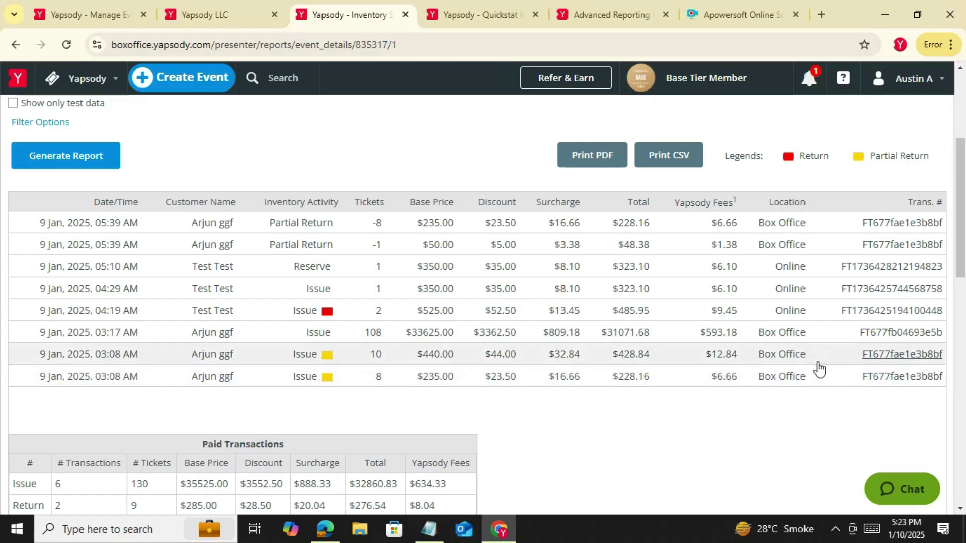
Open the 9 Jan, 03:08 AM box office transaction and preview its refund details without refunding
{"action": "left_click", "coordinate": [893, 379]}
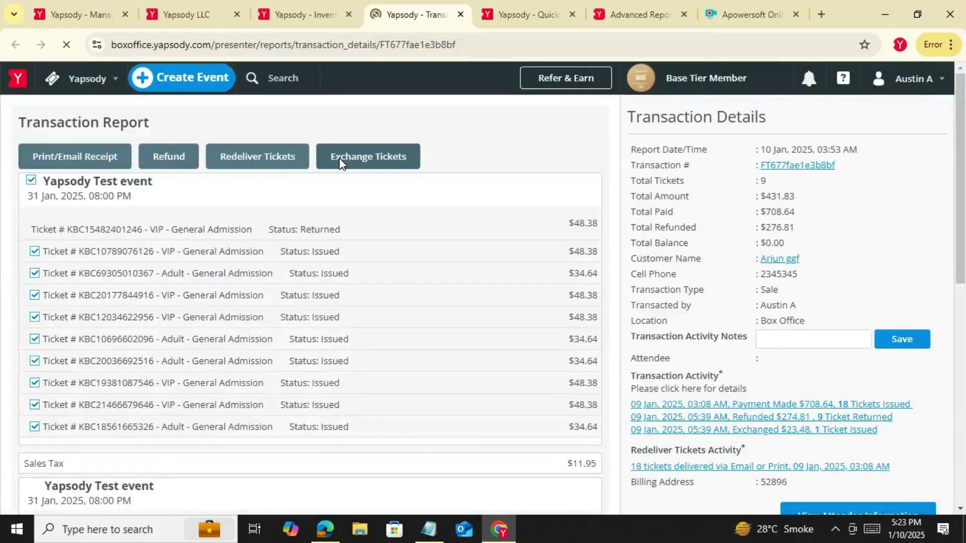
{"action": "left_click", "coordinate": [177, 166]}
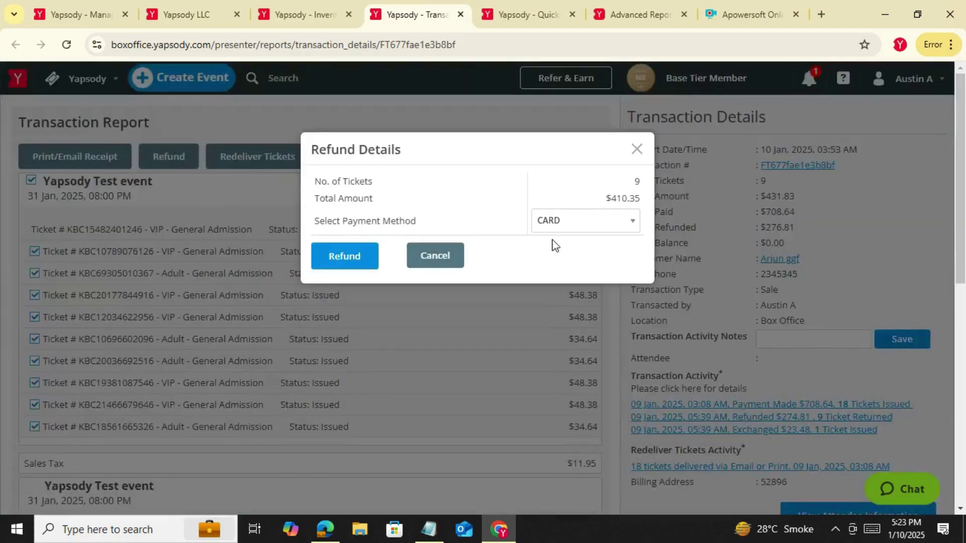
{"action": "left_click", "coordinate": [443, 255]}
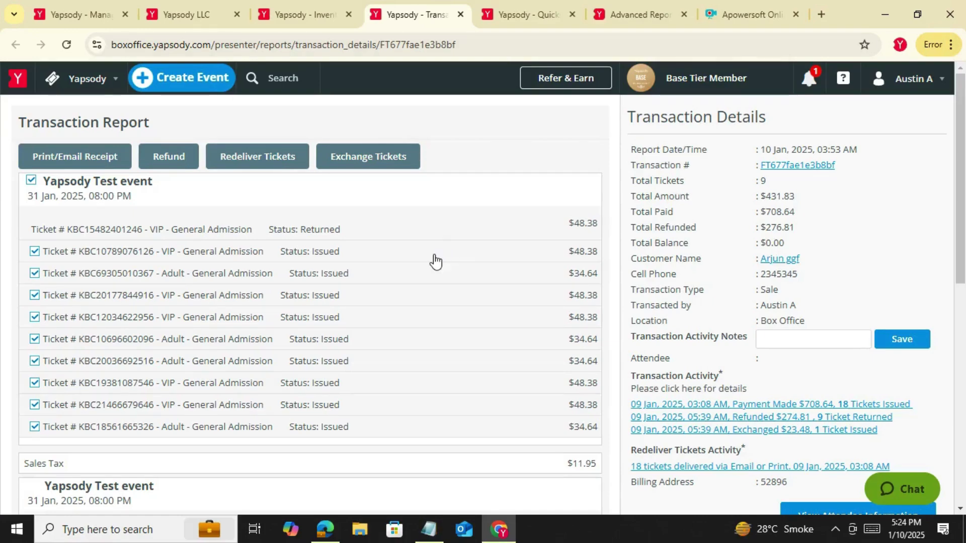
Select only the first issued VIP ticket instead of the whole event, then start exchanging it
{"action": "left_click", "coordinate": [30, 185]}
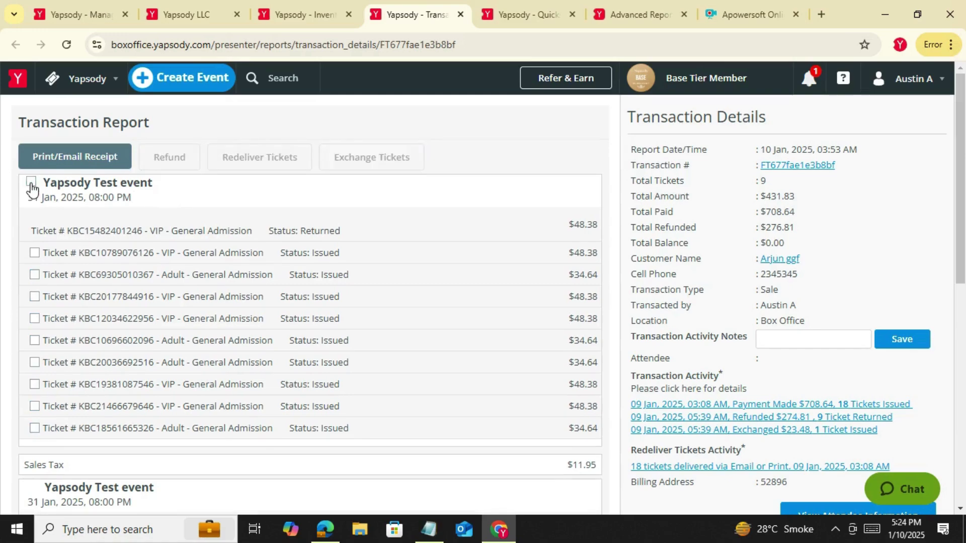
{"action": "left_click", "coordinate": [34, 252]}
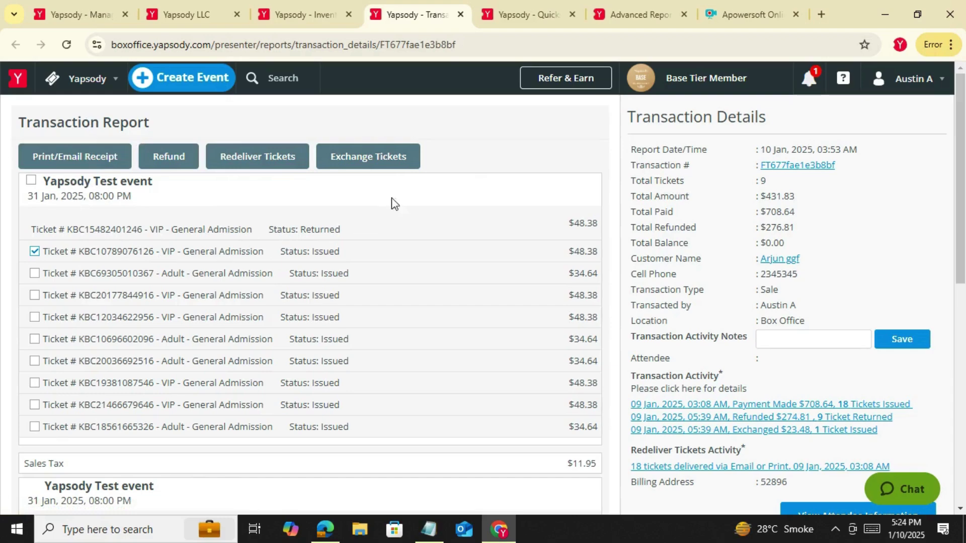
{"action": "left_click", "coordinate": [366, 160]}
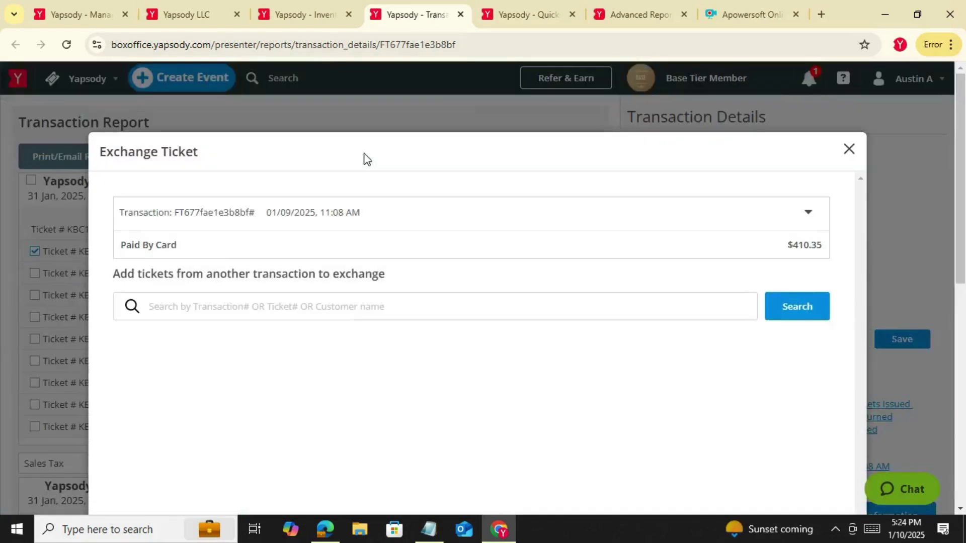
Continue from the Exchange Ticket dialog to the calendar for choosing a new event
{"action": "scroll", "coordinate": [403, 282], "scroll_direction": "down", "scroll_amount": 4}
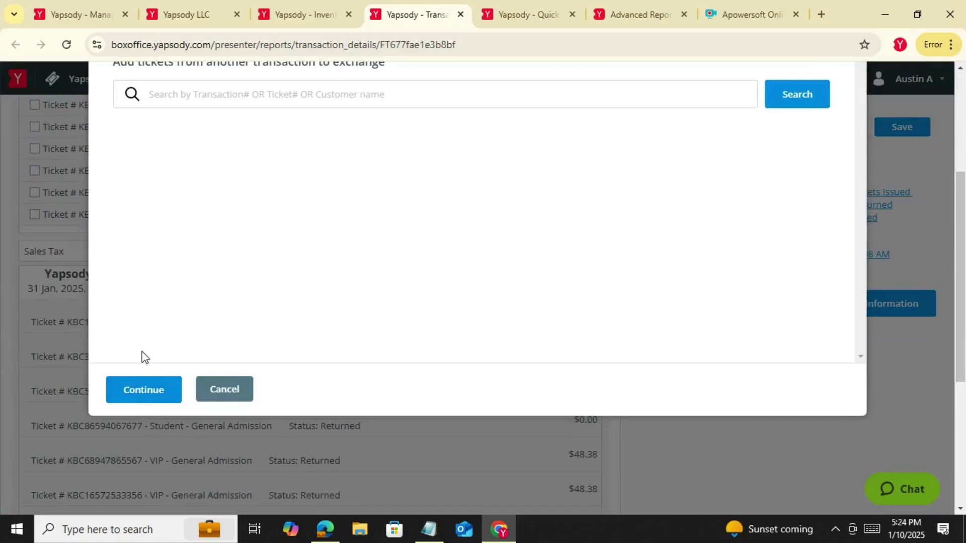
{"action": "left_click", "coordinate": [142, 390]}
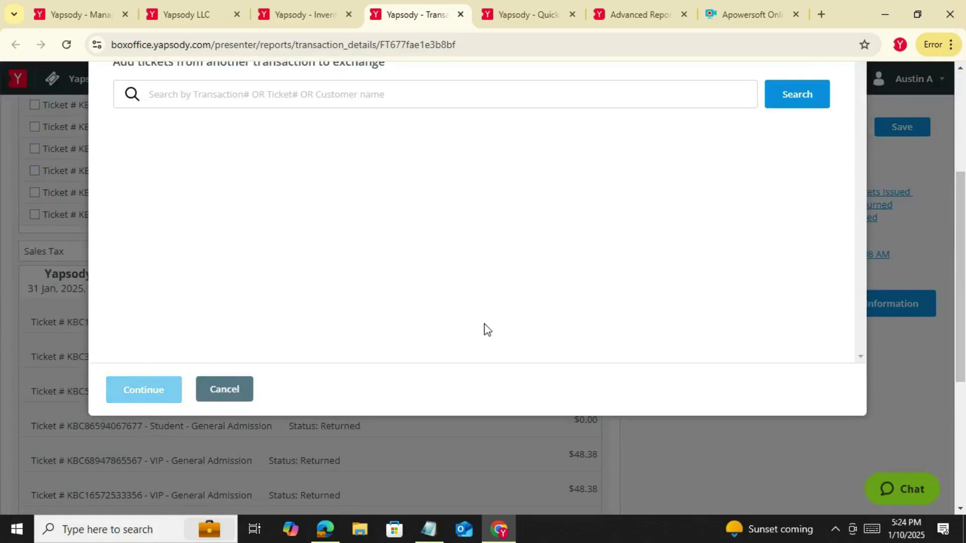
{"action": "scroll", "coordinate": [474, 306], "scroll_direction": "down", "scroll_amount": 3}
{"action": "scroll", "coordinate": [255, 209], "scroll_direction": "up", "scroll_amount": 3}
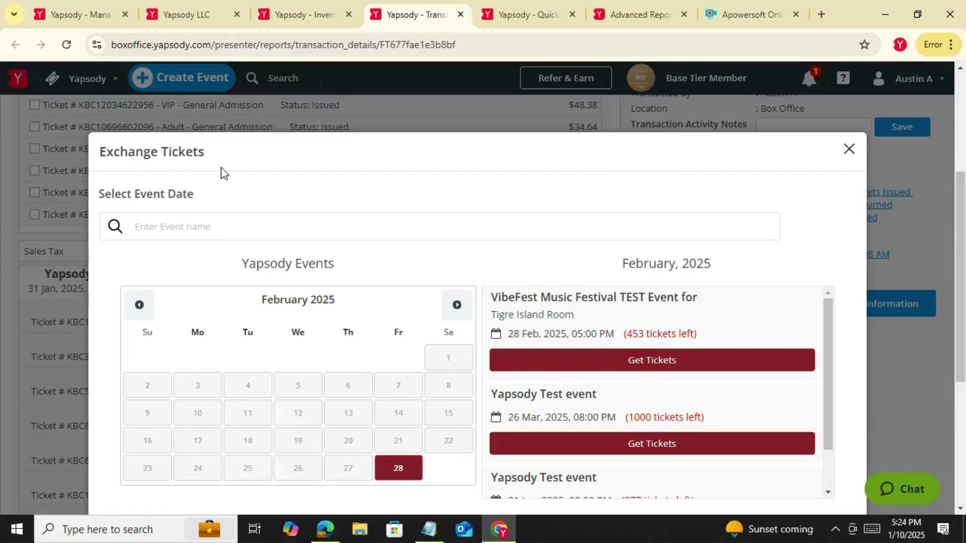
{"action": "scroll", "coordinate": [248, 190], "scroll_direction": "down", "scroll_amount": 2}
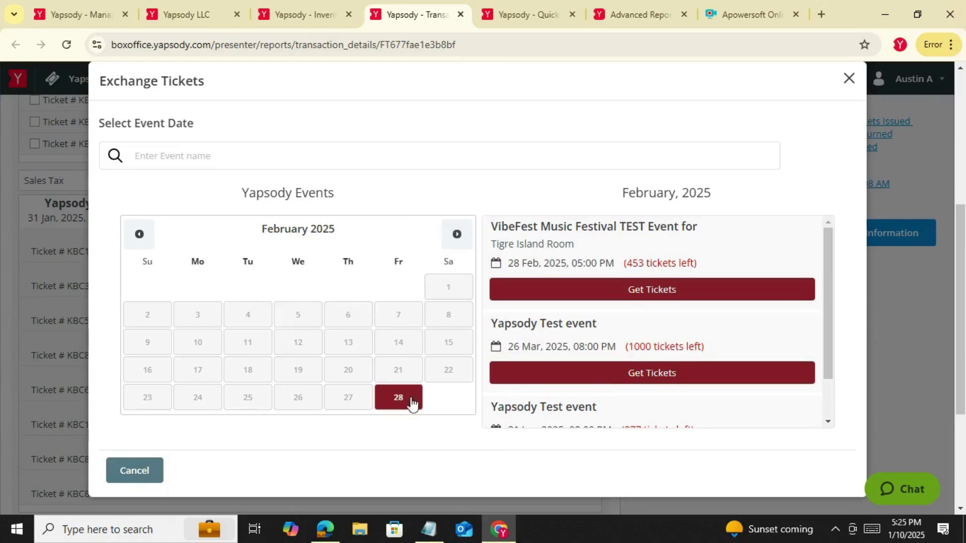
{"action": "scroll", "coordinate": [322, 302], "scroll_direction": "up", "scroll_amount": 4}
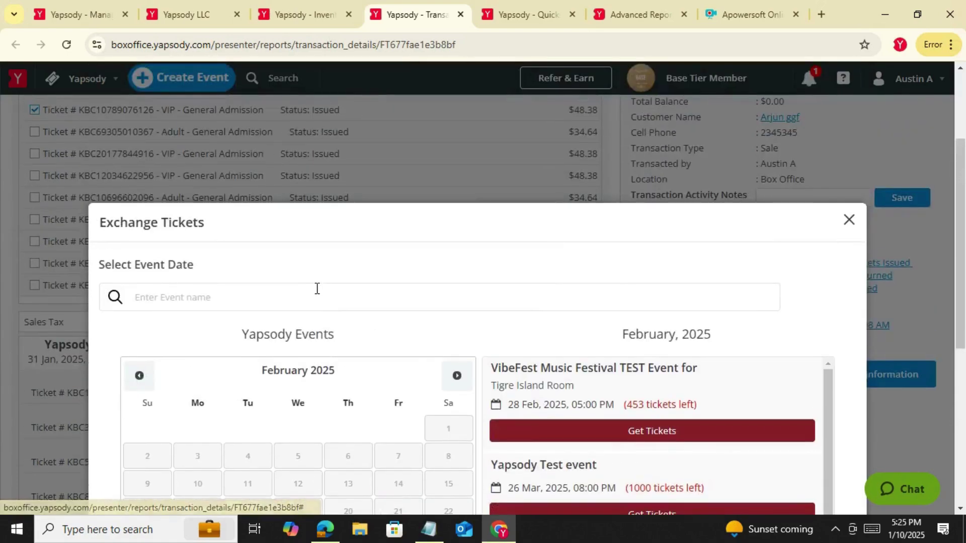
{"action": "scroll", "coordinate": [317, 289], "scroll_direction": "down", "scroll_amount": 4}
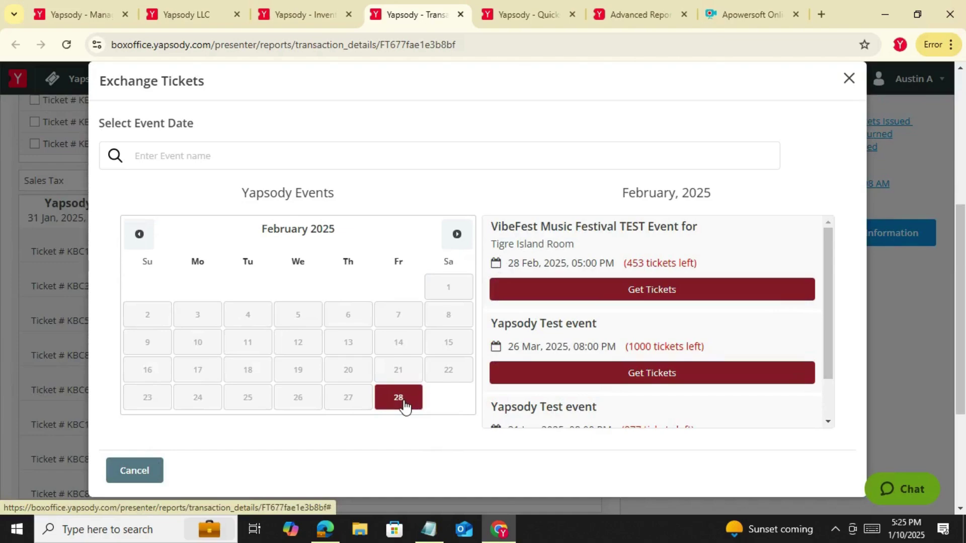
Filter events to 28 February and get tickets for VibeFest Music Festival
{"action": "left_click", "coordinate": [404, 405]}
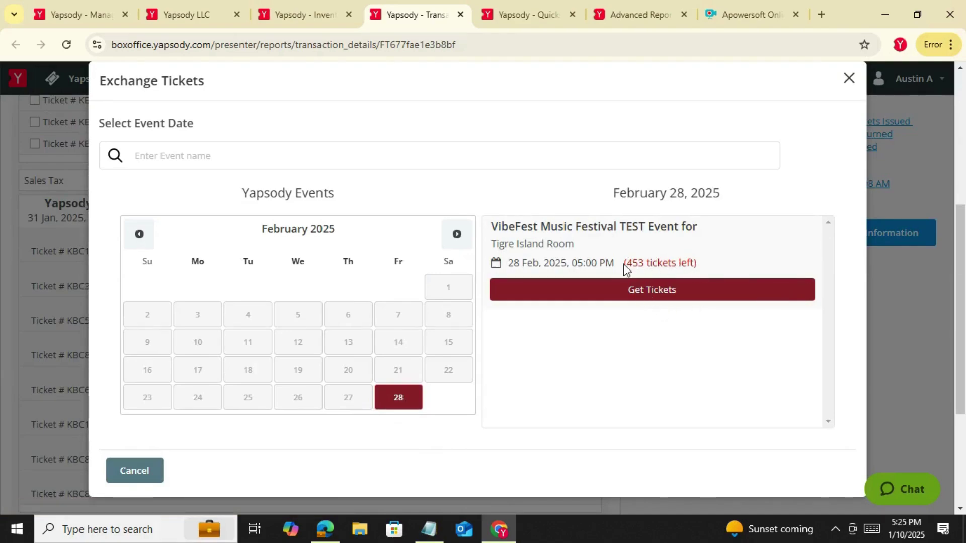
{"action": "left_click_drag", "start_coordinate": [624, 264], "coordinate": [722, 266]}
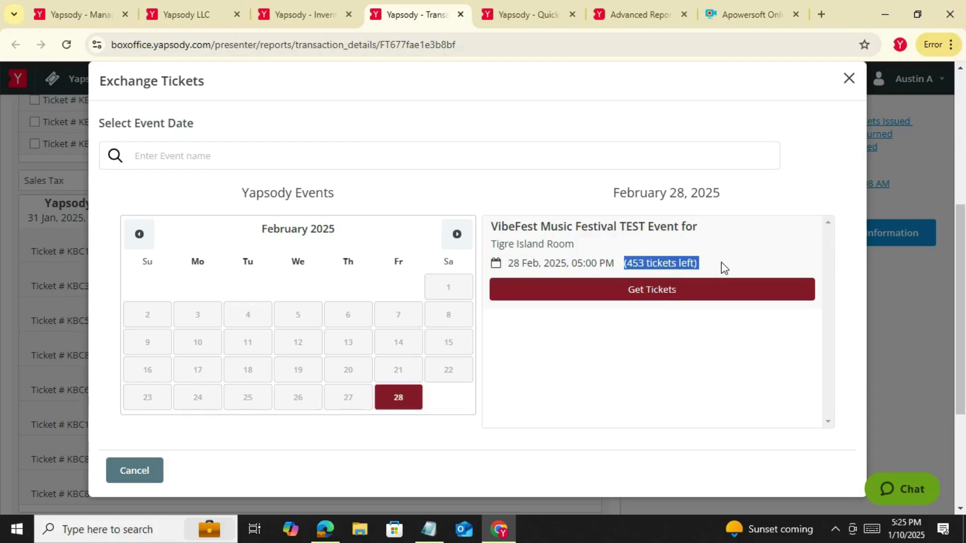
{"action": "left_click", "coordinate": [674, 291]}
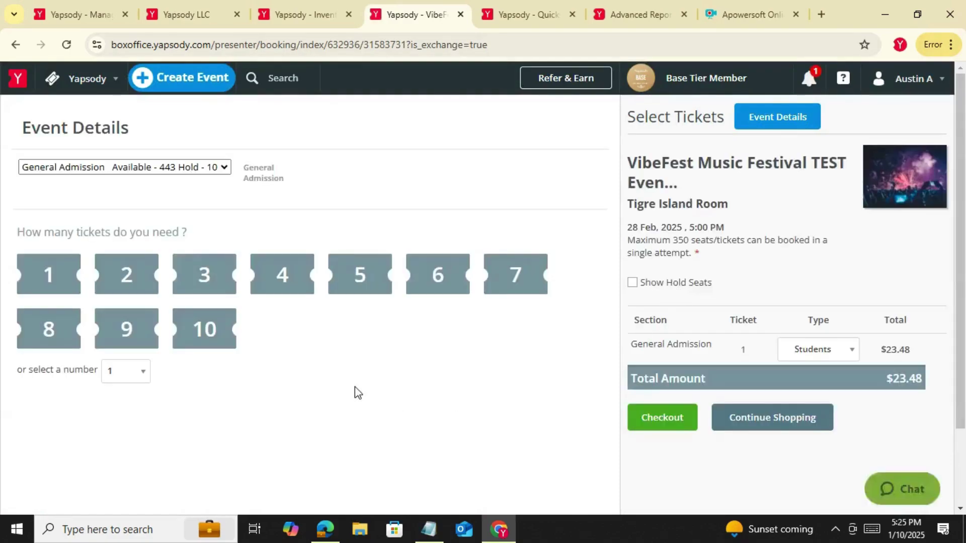
Add one $23.48 VibeFest ticket to the exchange cart and check out
{"action": "left_click", "coordinate": [48, 282]}
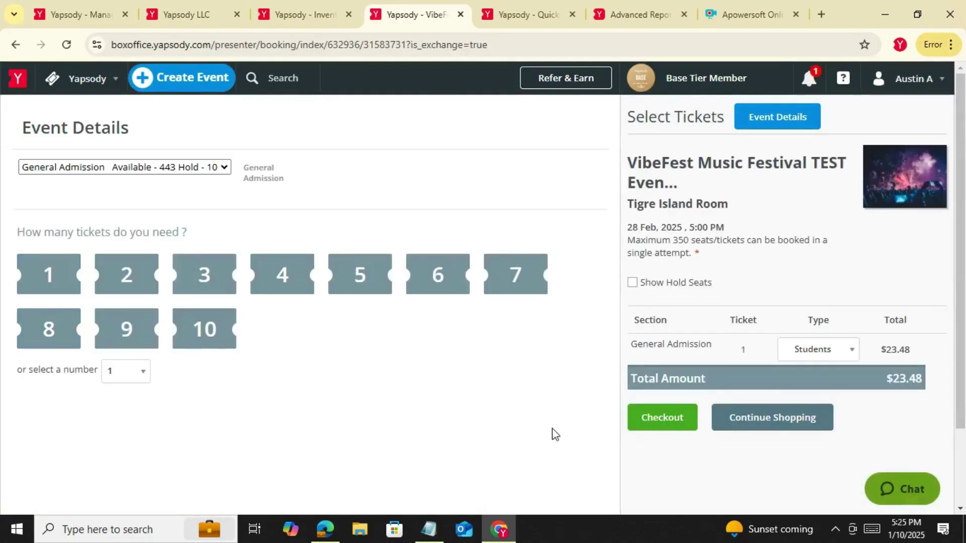
{"action": "left_click", "coordinate": [663, 419]}
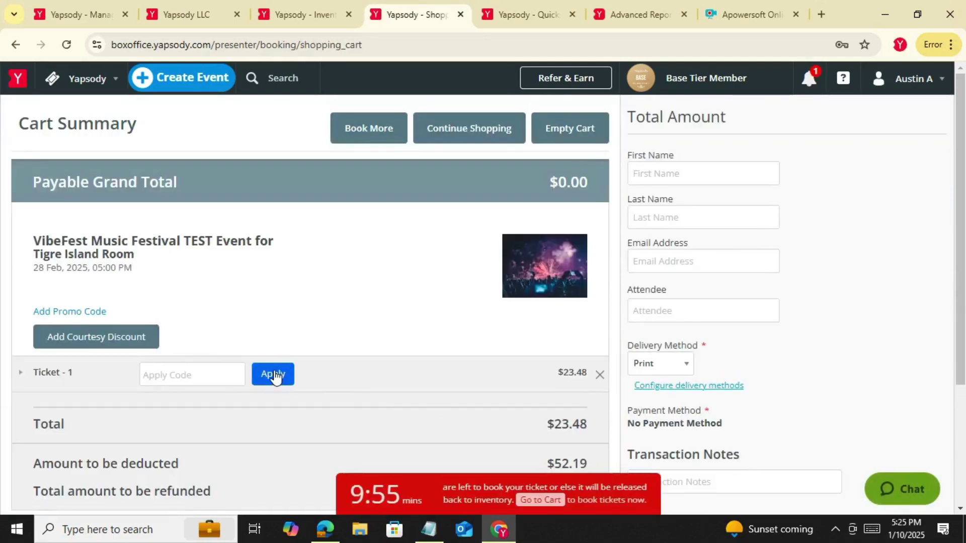
{"action": "scroll", "coordinate": [287, 381], "scroll_direction": "down", "scroll_amount": 1}
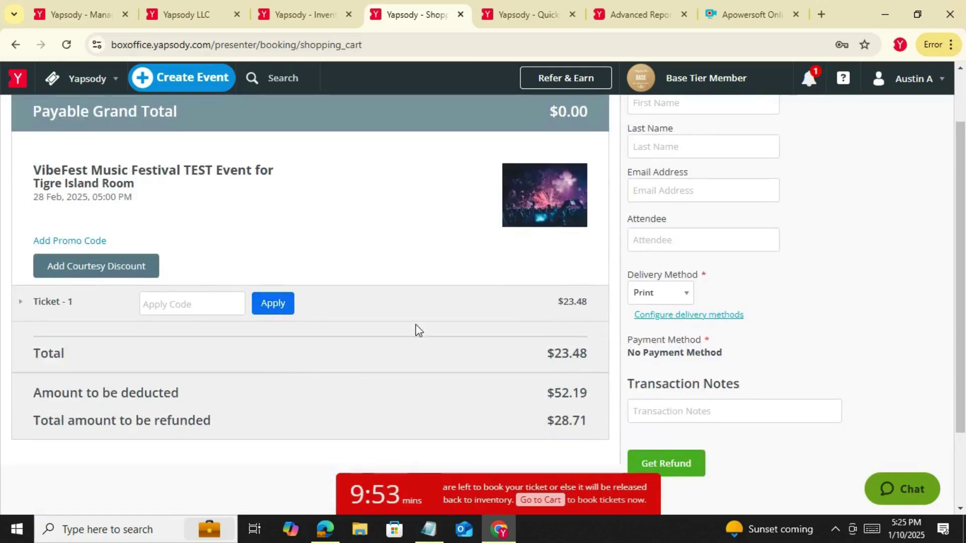
{"action": "scroll", "coordinate": [417, 328], "scroll_direction": "down", "scroll_amount": 2}
{"action": "scroll", "coordinate": [601, 319], "scroll_direction": "up", "scroll_amount": 3}
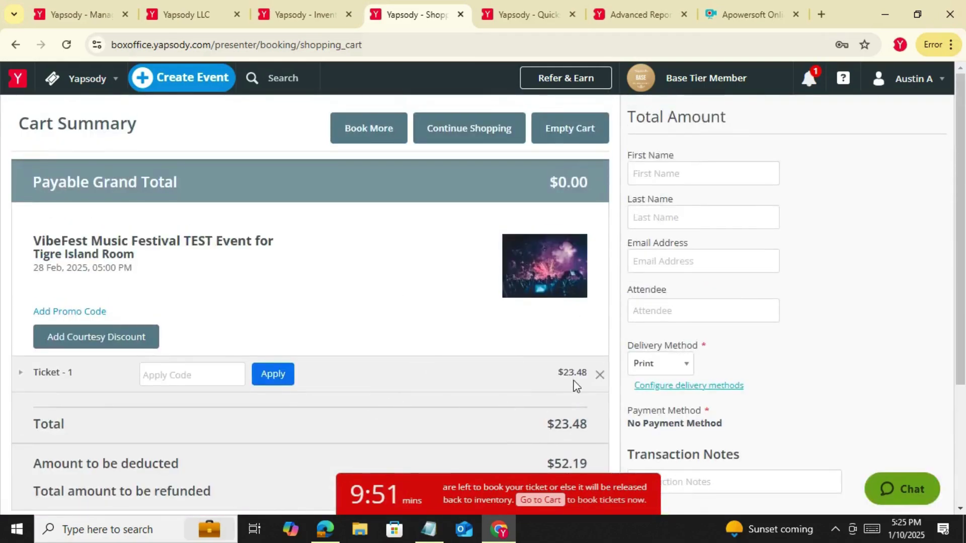
Fill in the buyer's e-mail address in the Email Address field
{"action": "left_click", "coordinate": [658, 269]}
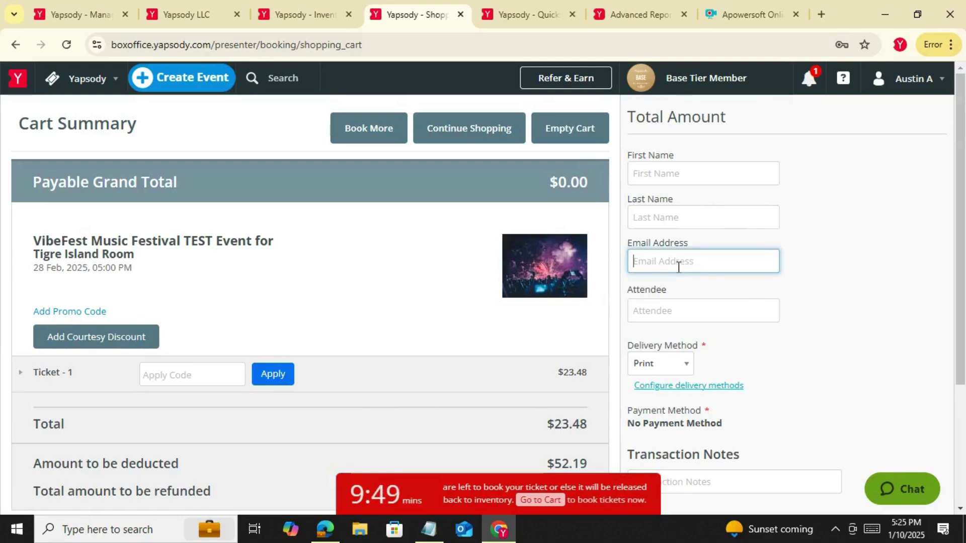
{"action": "type", "text": "test@test.com"}
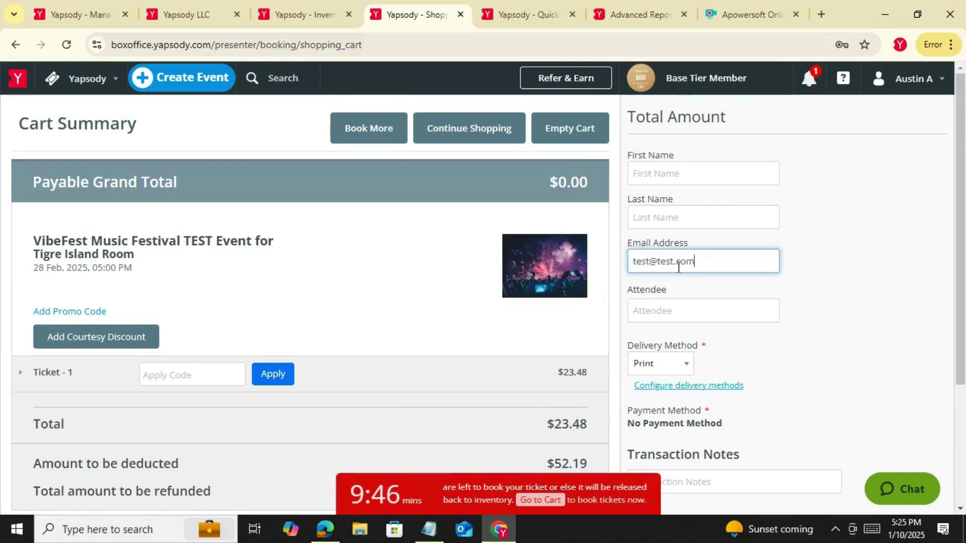
{"action": "scroll", "coordinate": [819, 313], "scroll_direction": "down", "scroll_amount": 4}
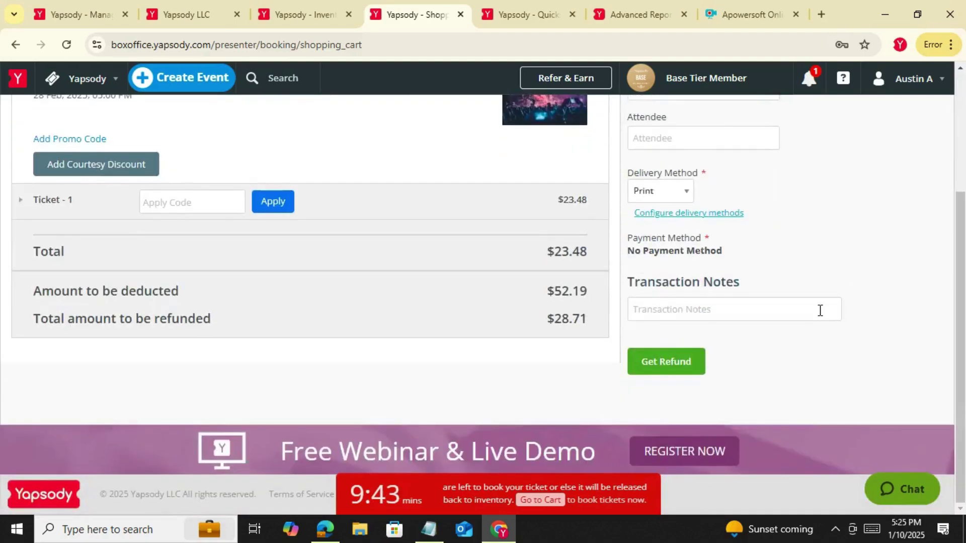
{"action": "scroll", "coordinate": [820, 310], "scroll_direction": "up", "scroll_amount": 3}
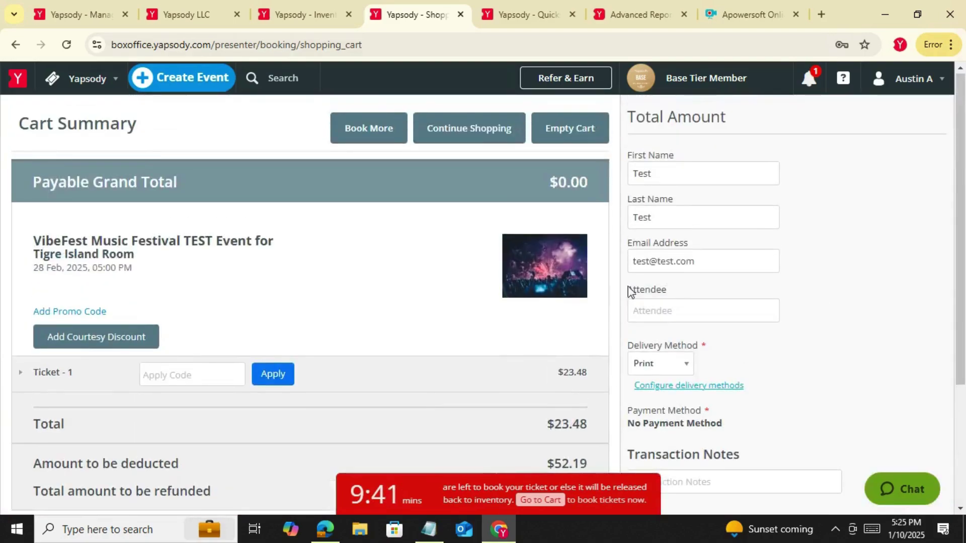